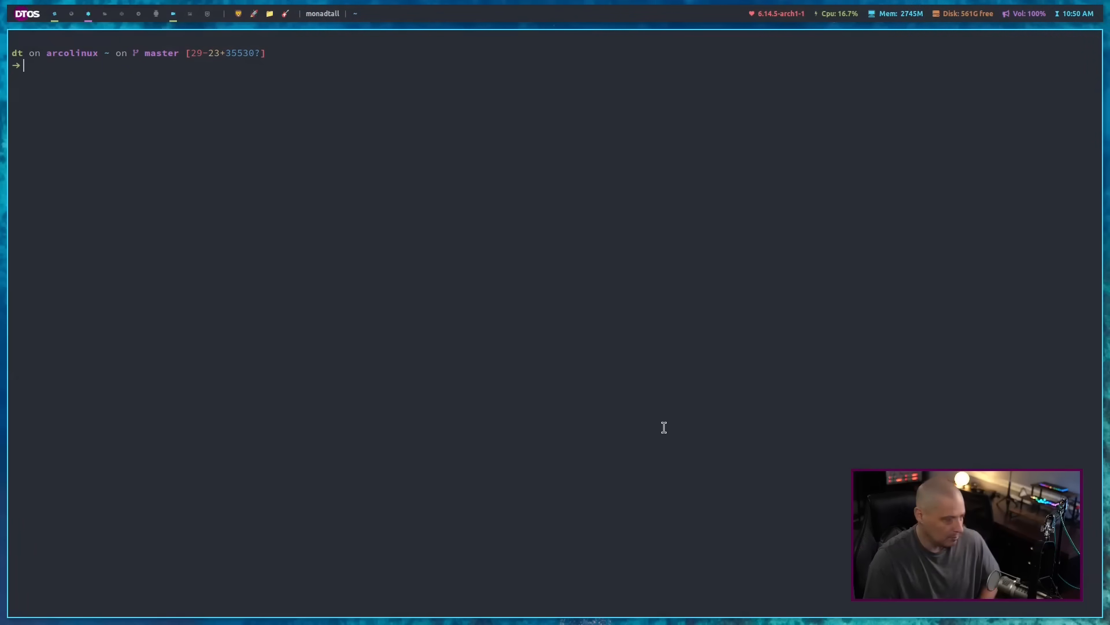
{"action": "type", "text": "alacrit"}
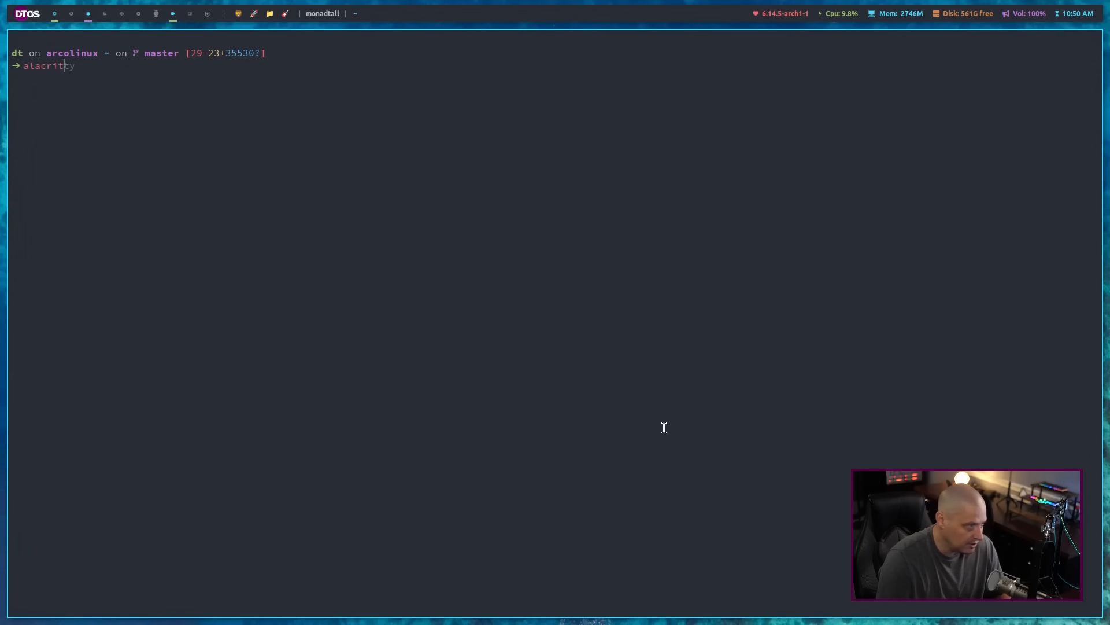
{"action": "type", "text": "ty -e"}
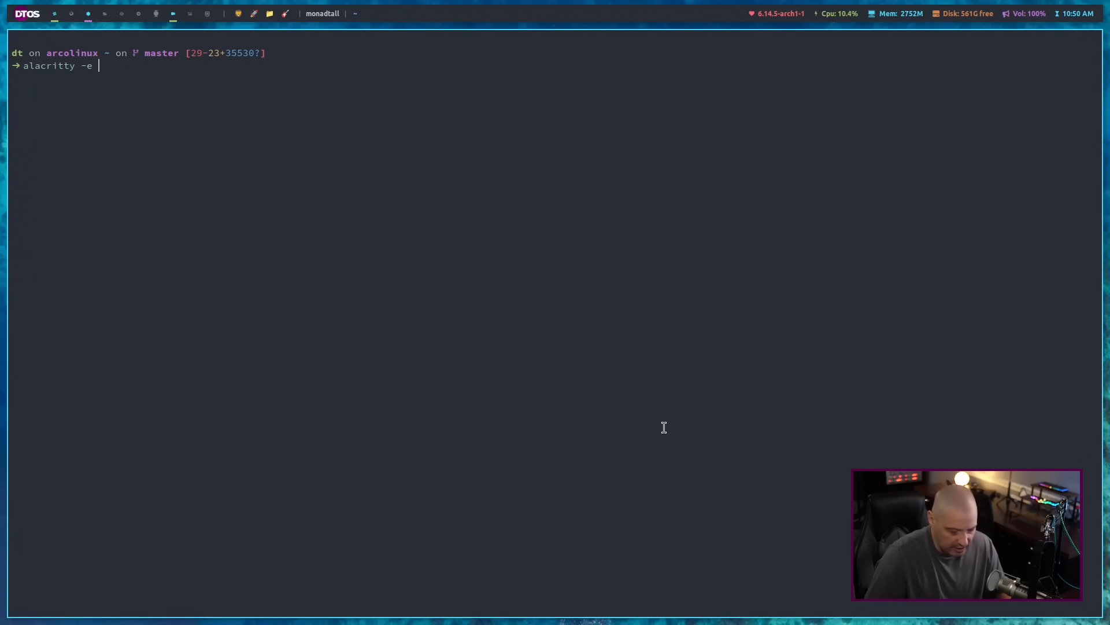
Enlarge the terminal font twice and run alacritty -e cat /etc/passwd in a new window.
{"action": "key", "text": "ctrl+plus"}
{"action": "key", "text": "ctrl+plus"}
{"action": "key", "text": "ctrl+plus"}
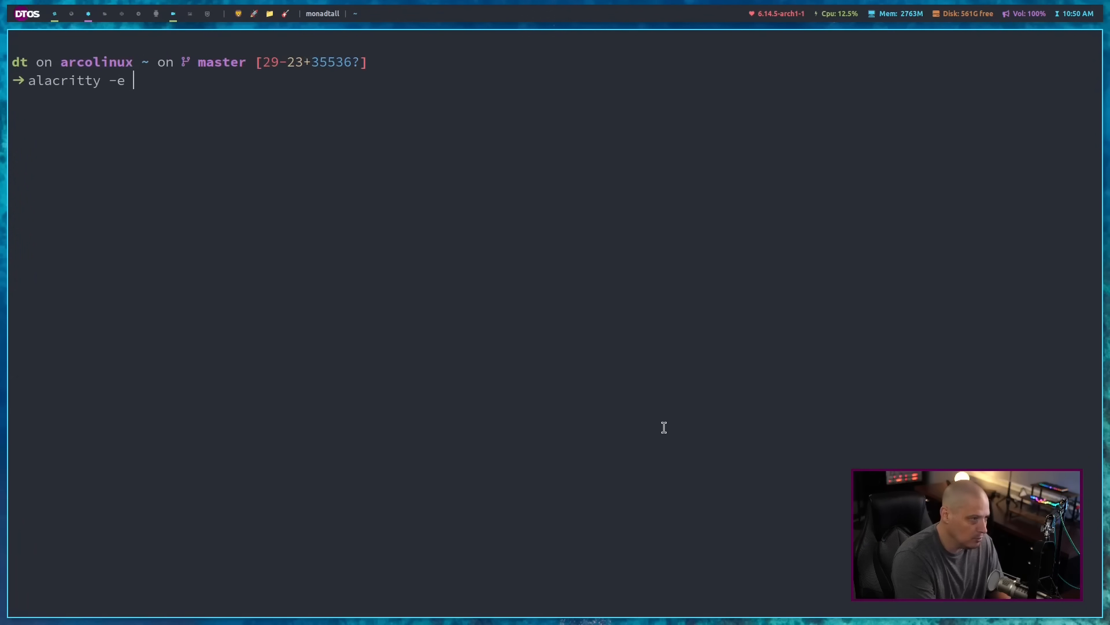
{"action": "key", "text": "ctrl+plus"}
{"action": "key", "text": "ctrl+plus"}
{"action": "key", "text": "ctrl+plus"}
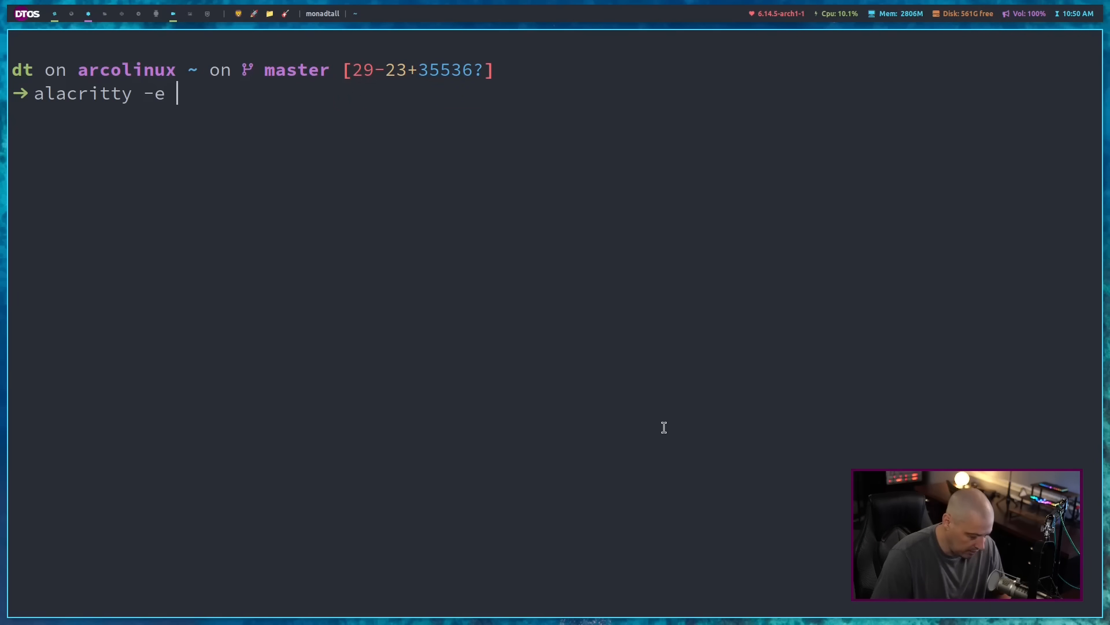
{"action": "type", "text": "cat /e"}
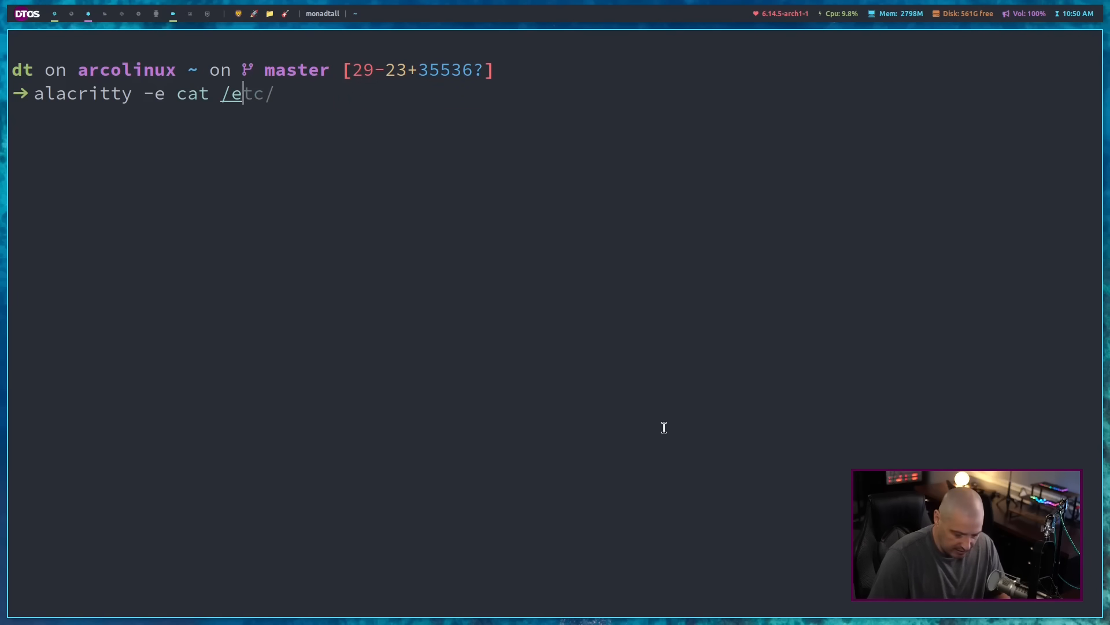
{"action": "type", "text": "tc/passwd"}
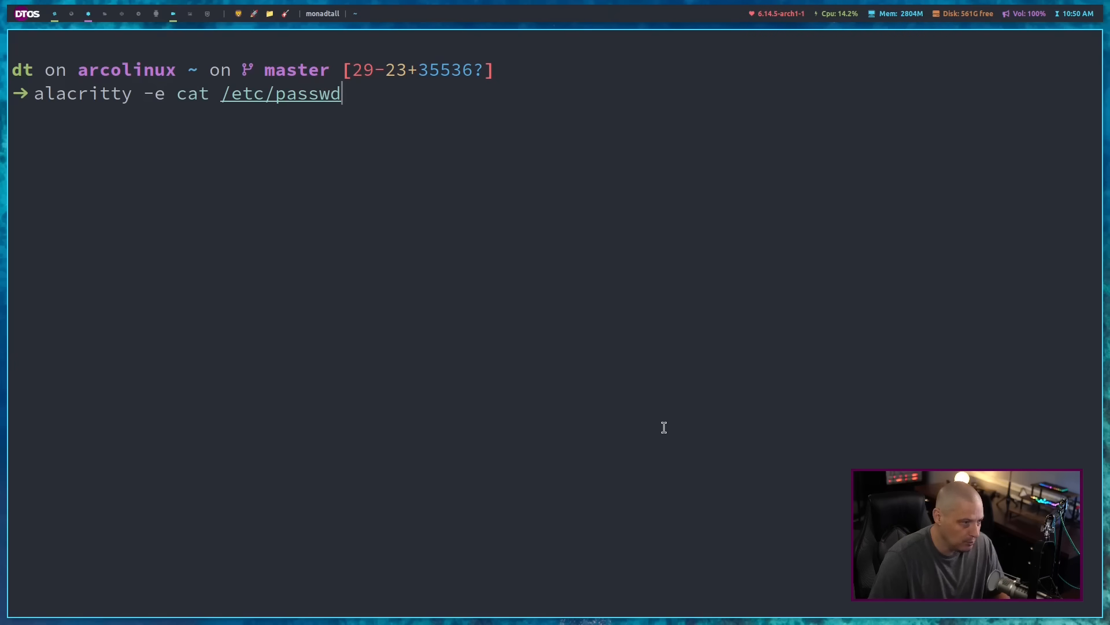
{"action": "key", "text": "Return"}
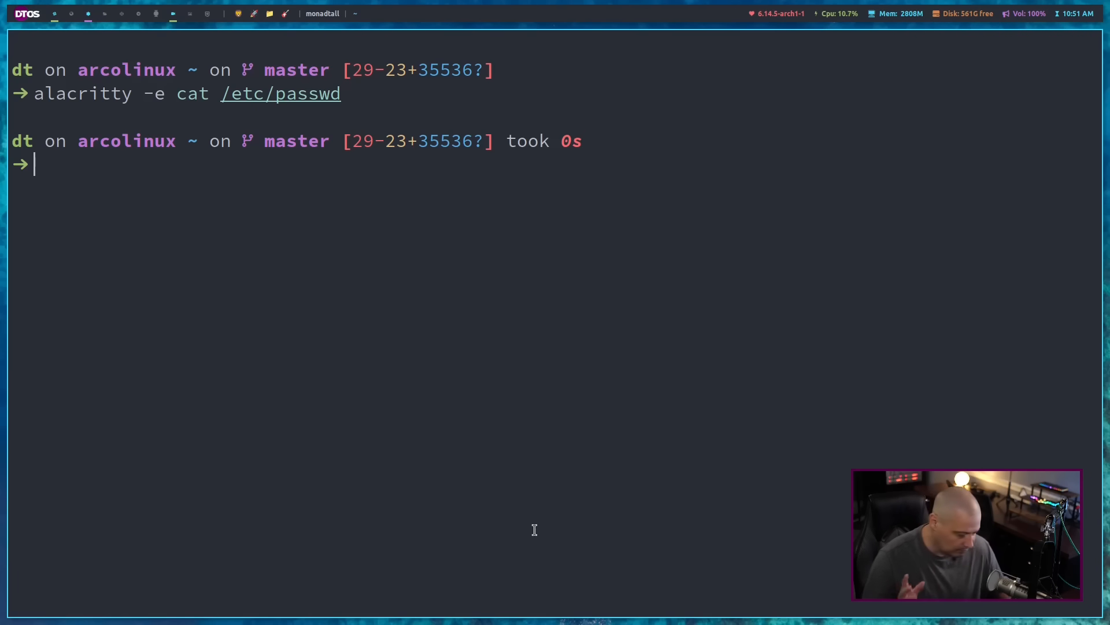
{"action": "type", "text": "ext"}
{"action": "key", "text": "BackSpace"}
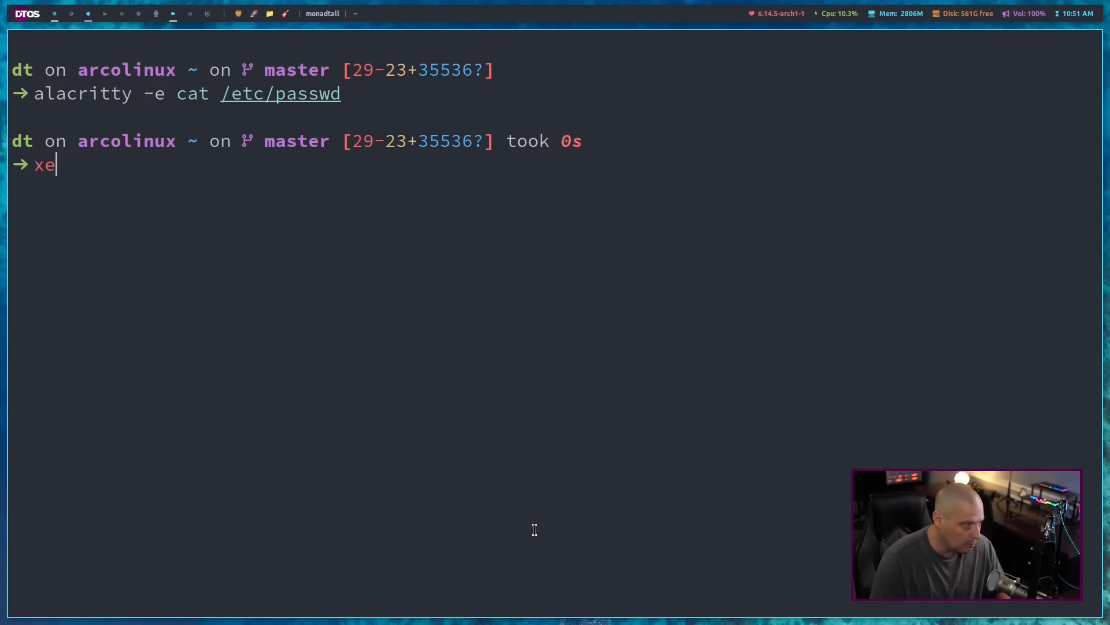
{"action": "key", "text": "BackSpace"}
{"action": "key", "text": "BackSpace"}
{"action": "type", "text": "xtmer"}
{"action": "key", "text": "BackSpace"}
{"action": "key", "text": "BackSpace"}
{"action": "key", "text": "BackSpace"}
{"action": "type", "text": "en"}
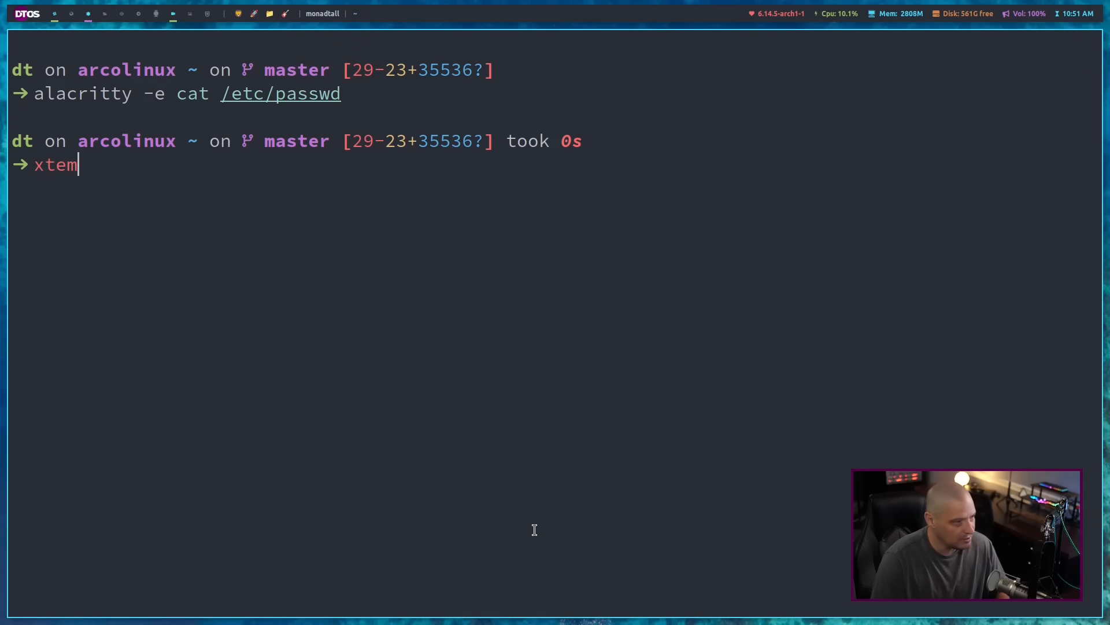
{"action": "key", "text": "BackSpace"}
{"action": "type", "text": "rm -ho"}
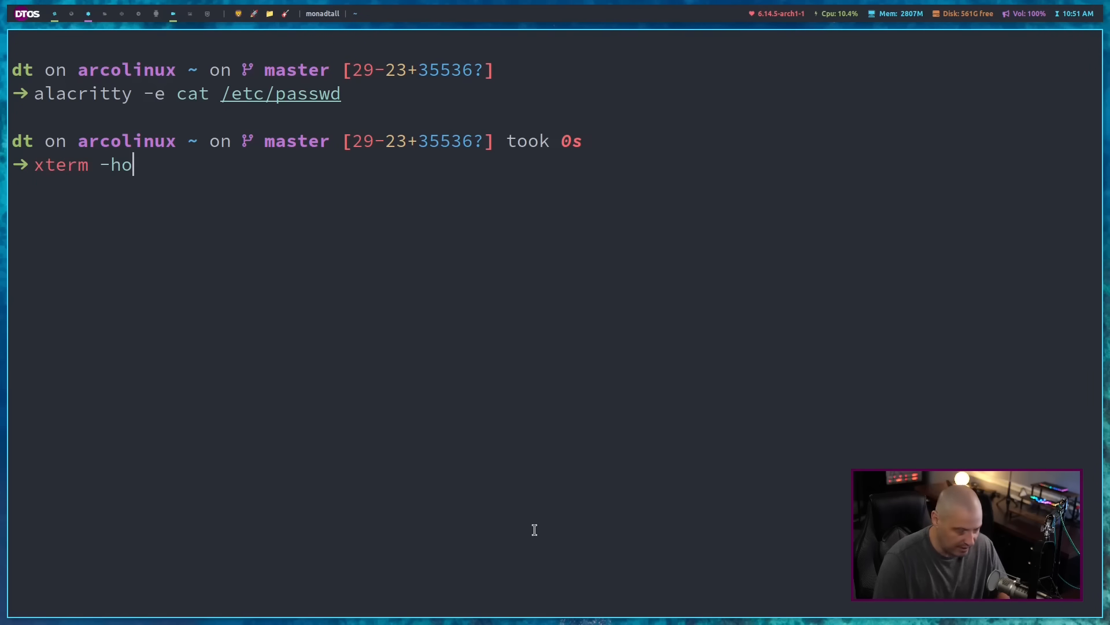
{"action": "type", "text": "old"}
{"action": "key", "text": "BackSpace"}
{"action": "key", "text": "BackSpace"}
{"action": "key", "text": "BackSpace"}
{"action": "type", "text": "ld"}
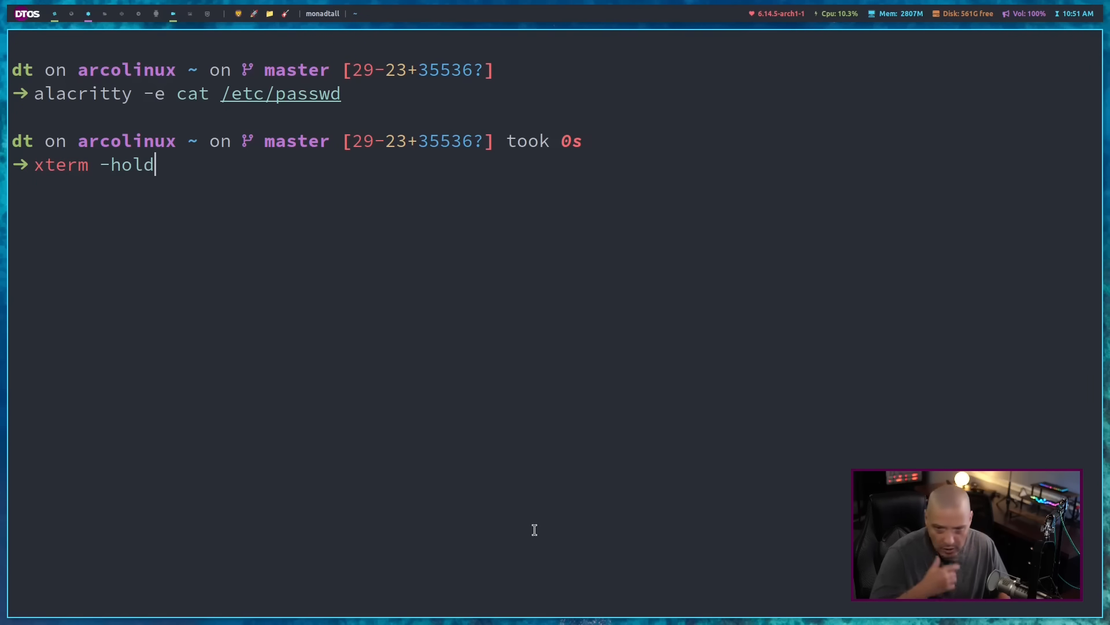
{"action": "key", "text": "BackSpace"}
{"action": "key", "text": "BackSpace"}
{"action": "key", "text": "BackSpace"}
{"action": "key", "text": "BackSpace"}
{"action": "key", "text": "BackSpace"}
{"action": "key", "text": "BackSpace"}
{"action": "key", "text": "BackSpace"}
{"action": "key", "text": "BackSpace"}
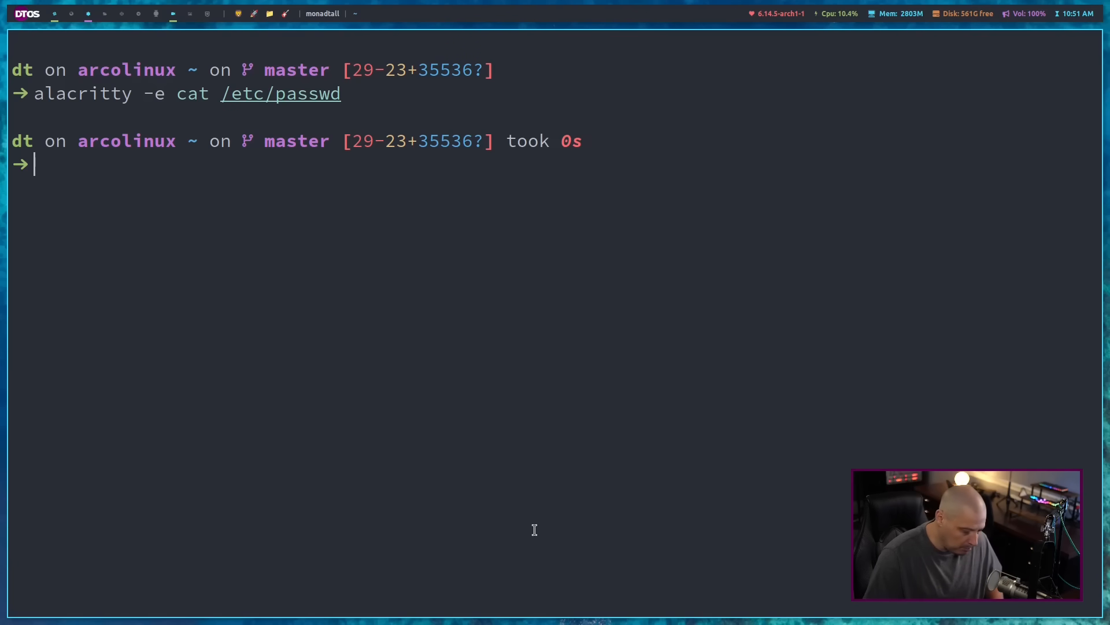
{"action": "type", "text": "nohup"}
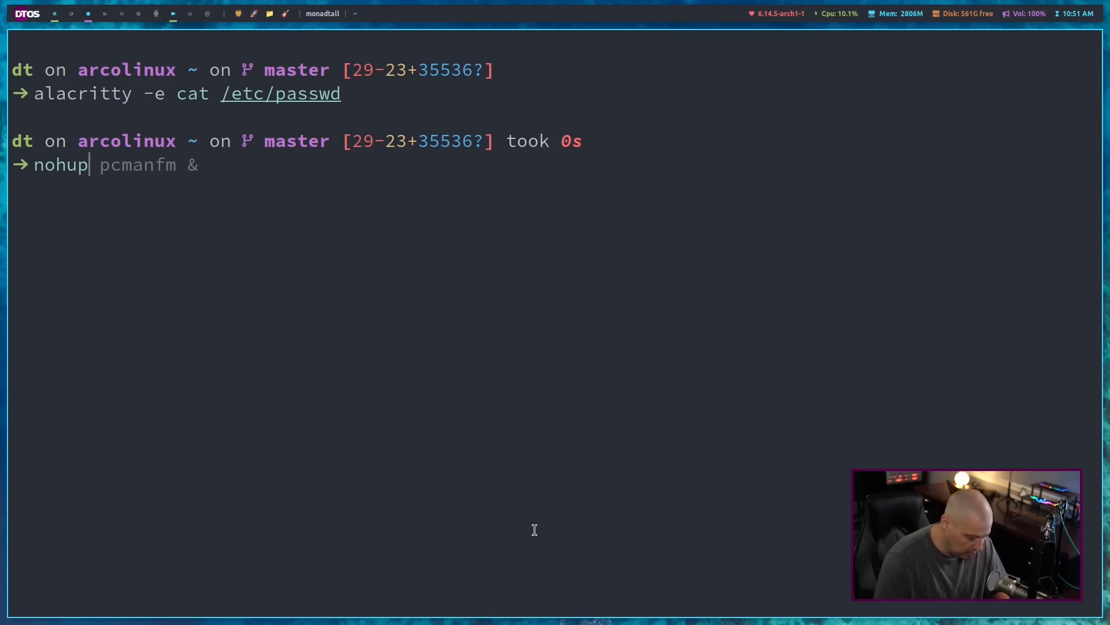
{"action": "key", "text": "BackSpace"}
{"action": "key", "text": "BackSpace"}
{"action": "key", "text": "BackSpace"}
{"action": "key", "text": "BackSpace"}
{"action": "key", "text": "BackSpace"}
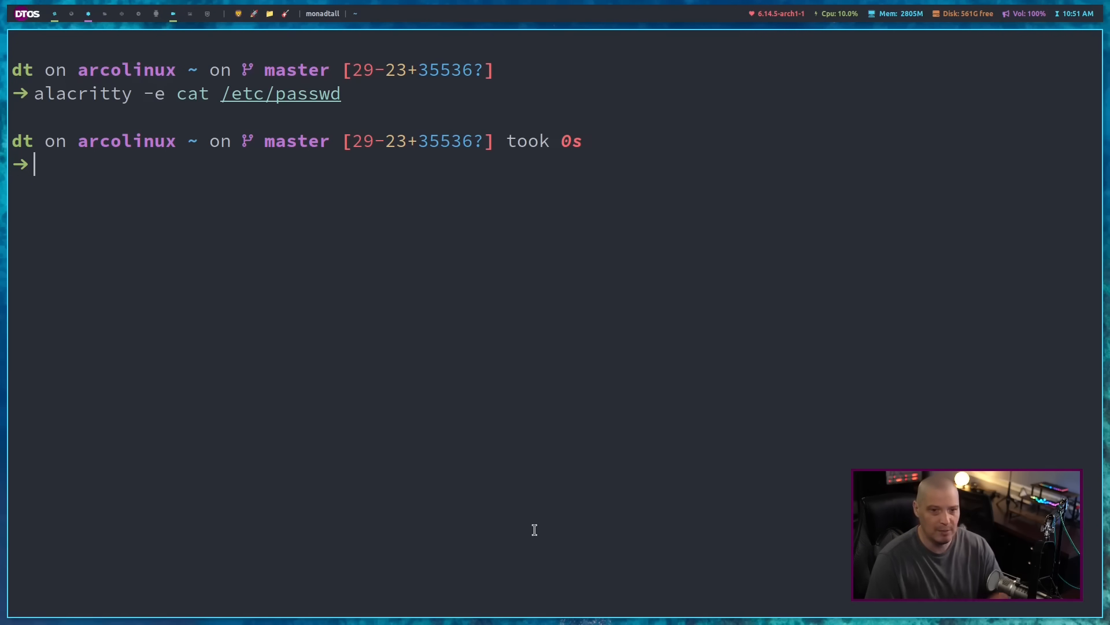
{"action": "left_click_drag", "start_coordinate": [349, 96], "coordinate": [33, 100]}
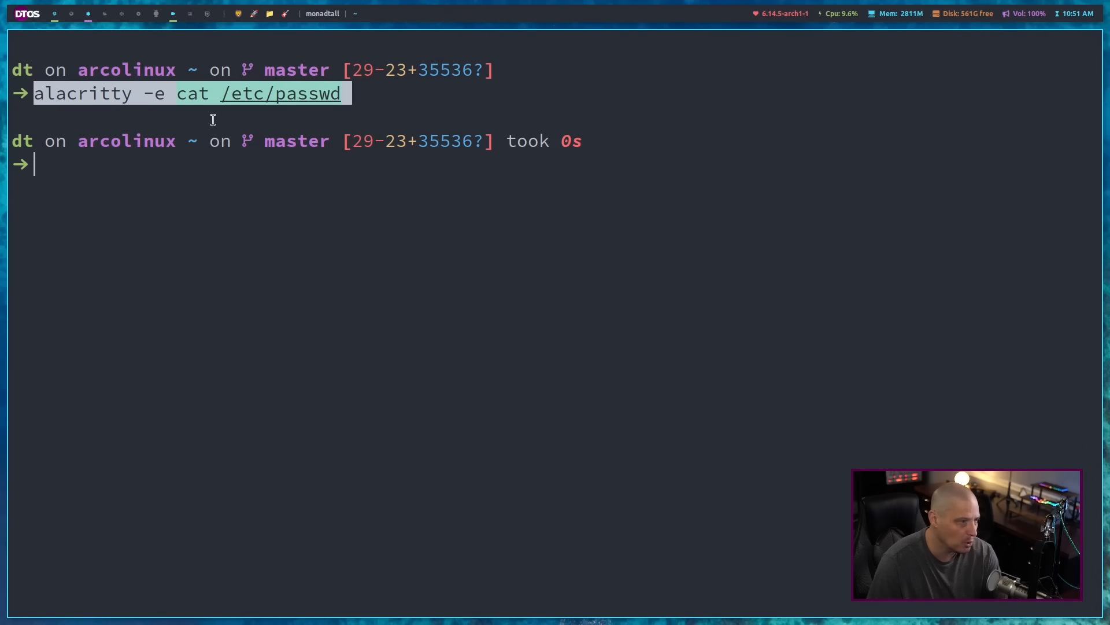
{"action": "left_click", "coordinate": [365, 102]}
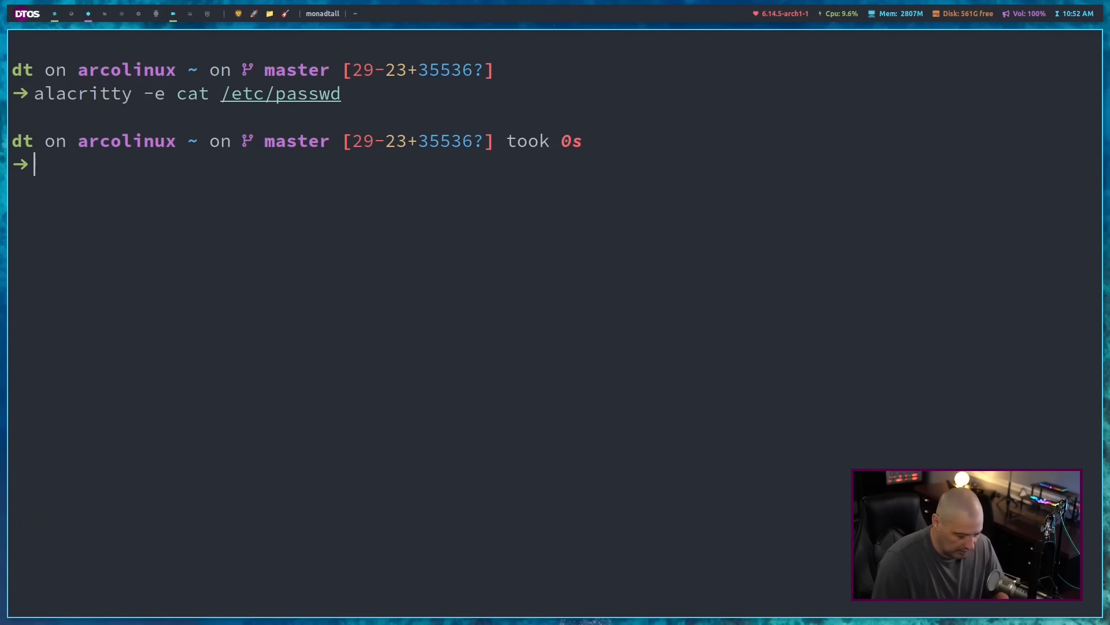
{"action": "type", "text": "read"}
Run read -p "Press enter to continue..." directly in fish, which rejects the -p option.
{"action": "key", "text": "Right"}
{"action": "key", "text": "BackSpace"}
{"action": "key", "text": "BackSpace"}
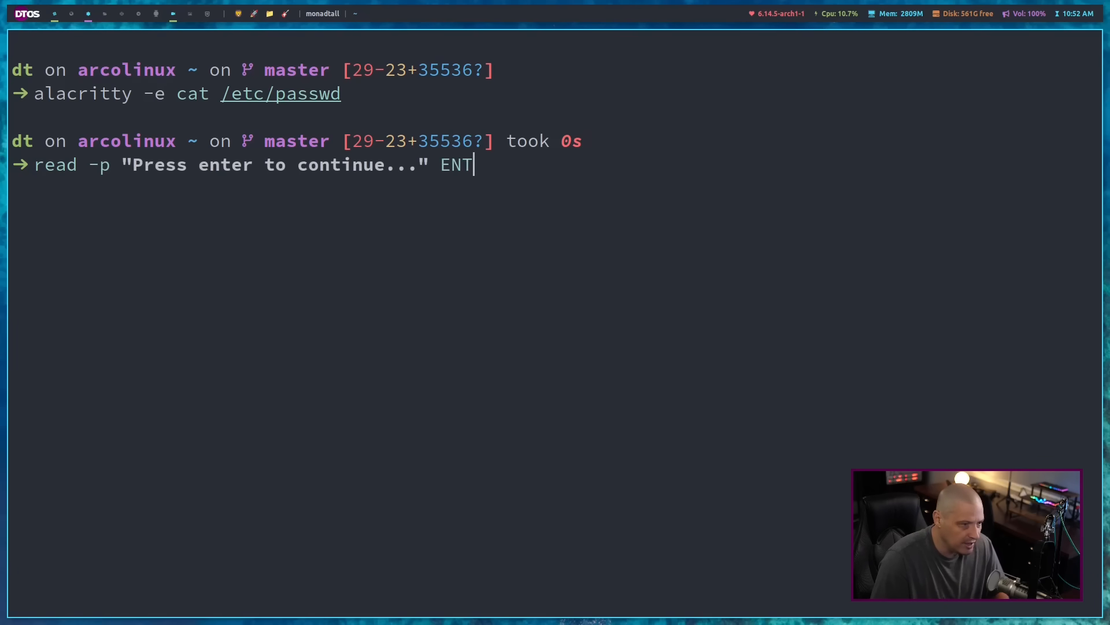
{"action": "key", "text": "BackSpace"}
{"action": "key", "text": "BackSpace"}
{"action": "key", "text": "BackSpace"}
{"action": "key", "text": "BackSpace"}
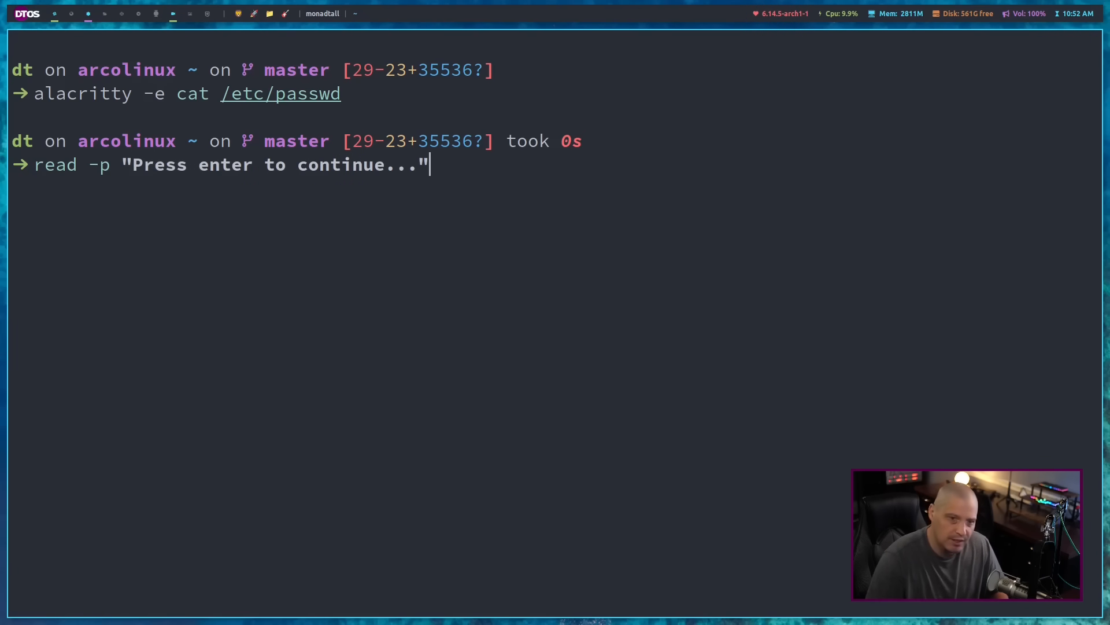
{"action": "key", "text": "Return"}
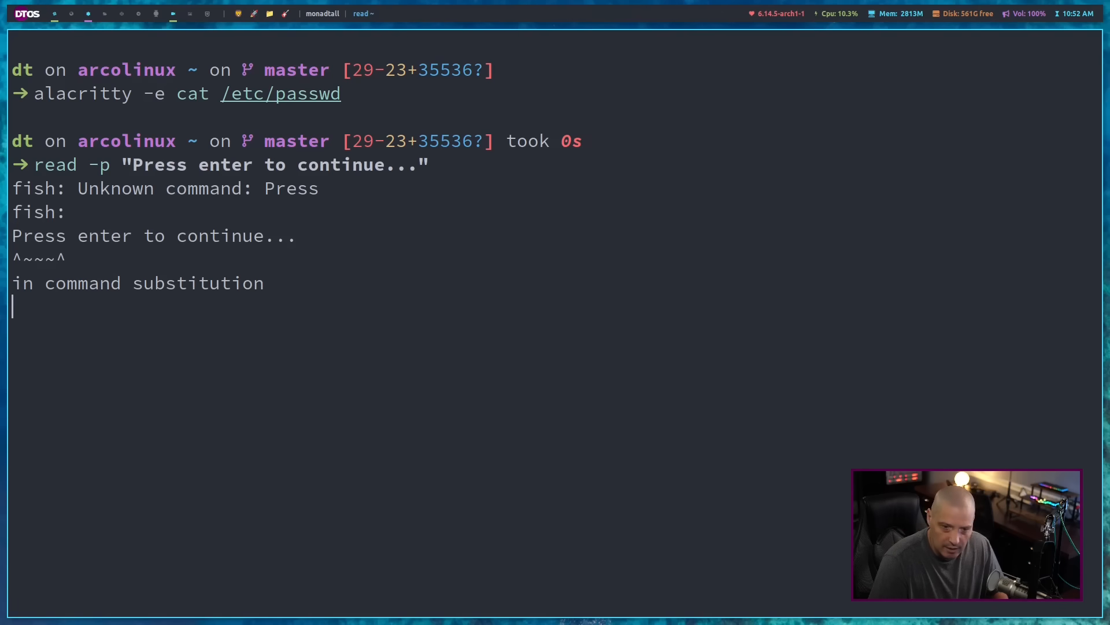
{"action": "key", "text": "Return"}
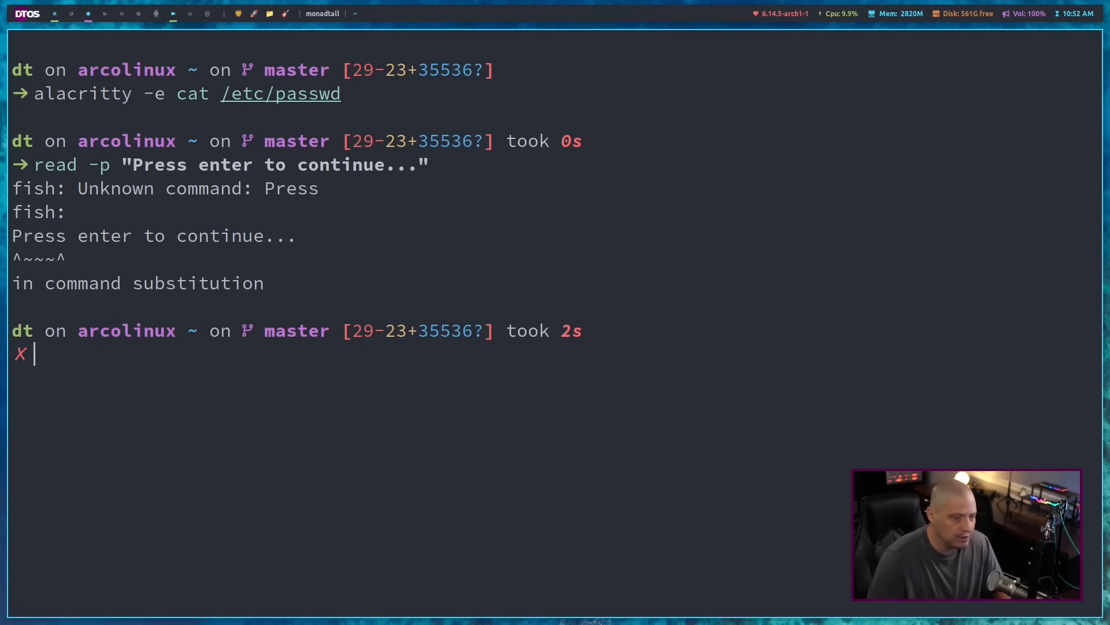
Recall the command, run it as bash -c read -p instead, and answer its prompt.
{"action": "key", "text": "Up"}
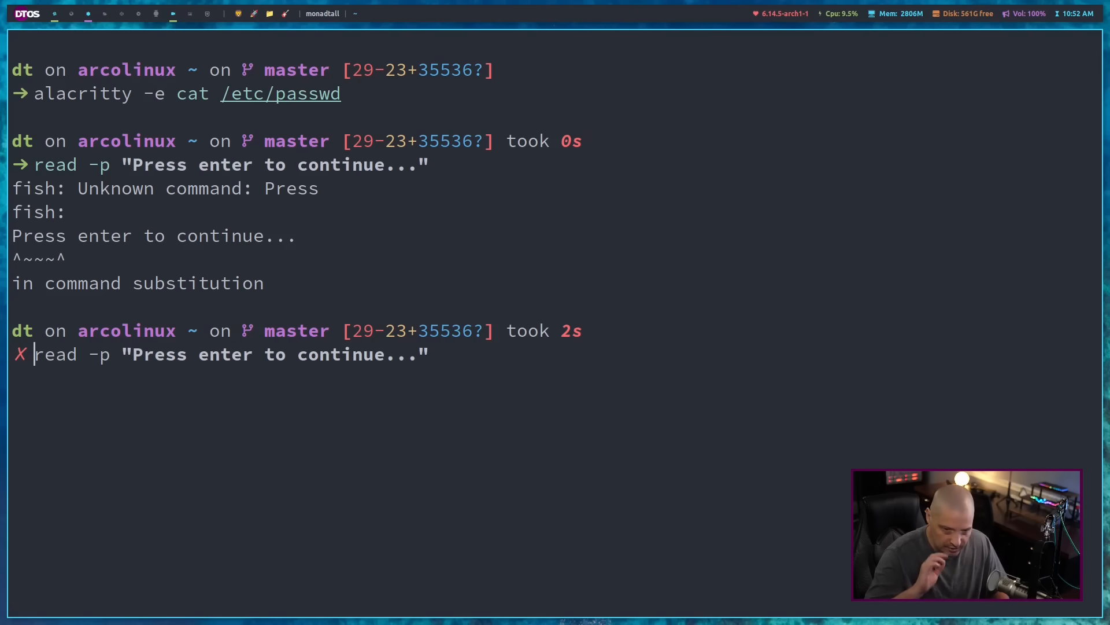
{"action": "type", "text": "b"}
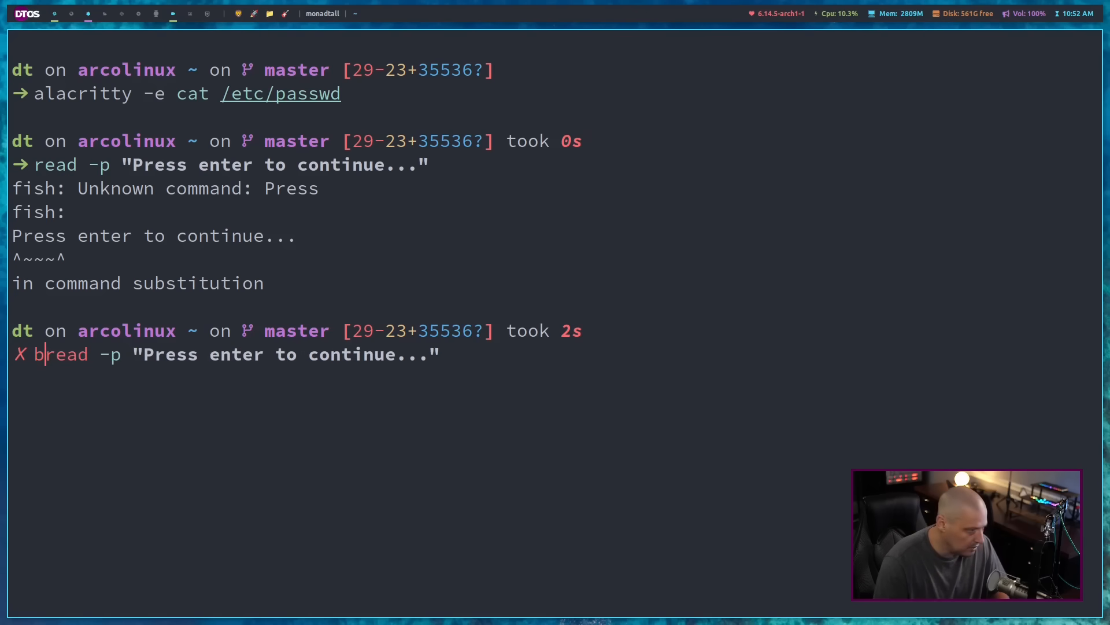
{"action": "type", "text": "ash -c"}
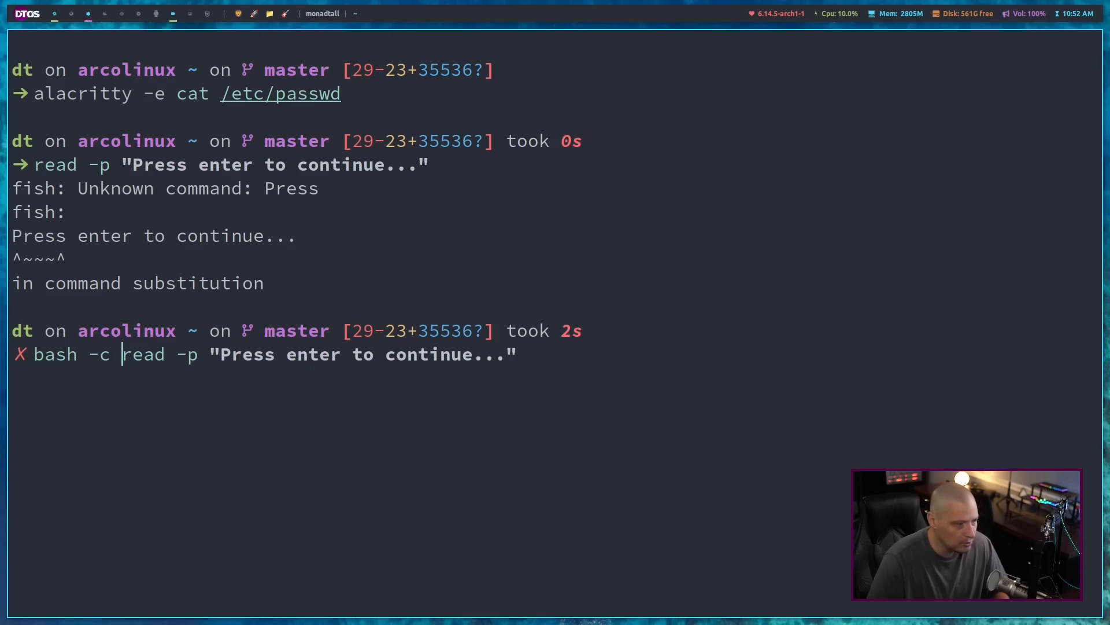
{"action": "key", "text": "Right"}
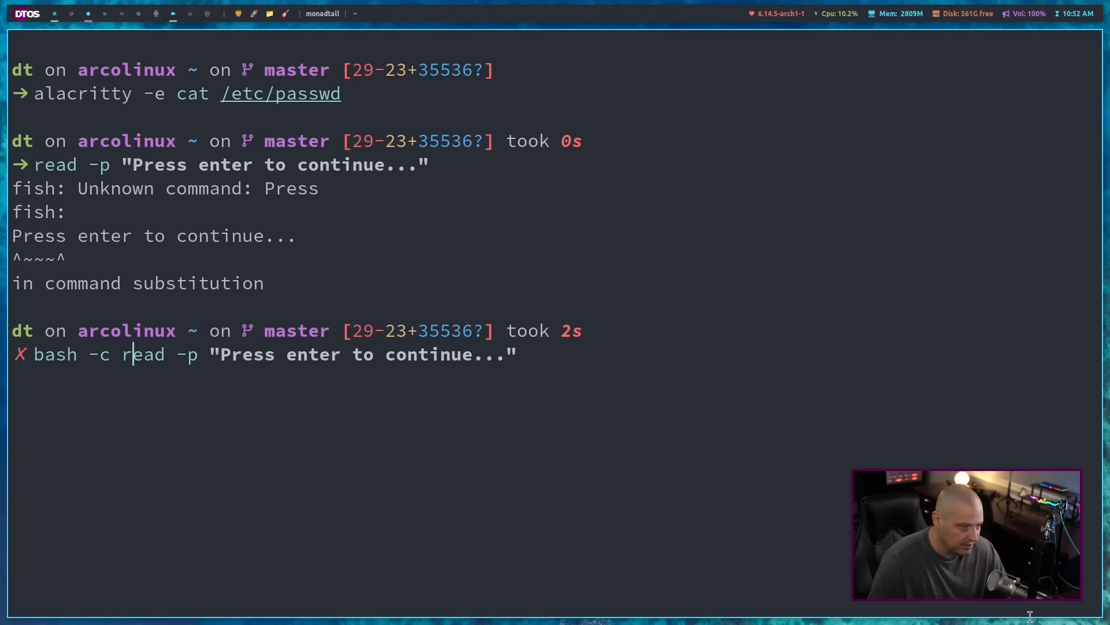
{"action": "key", "text": "End"}
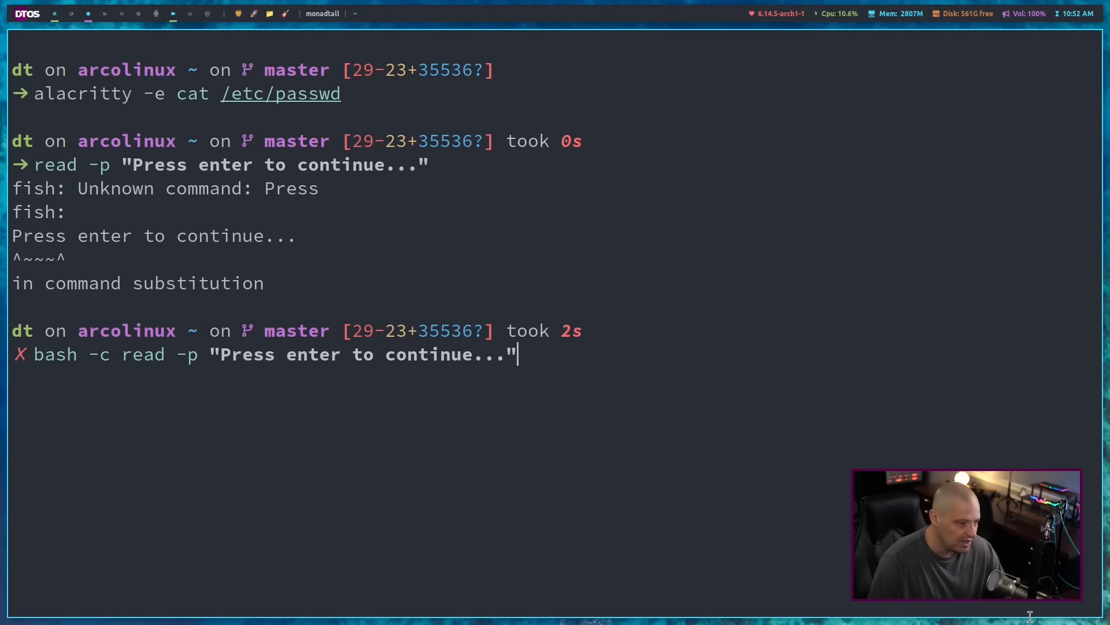
{"action": "key", "text": "Return"}
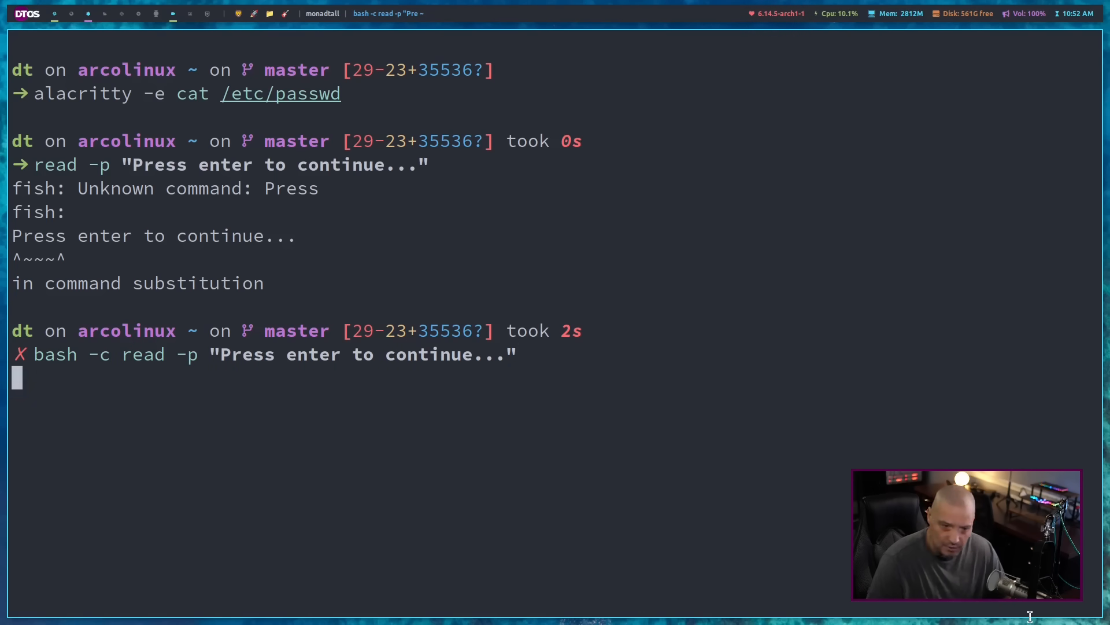
{"action": "key", "text": "Return"}
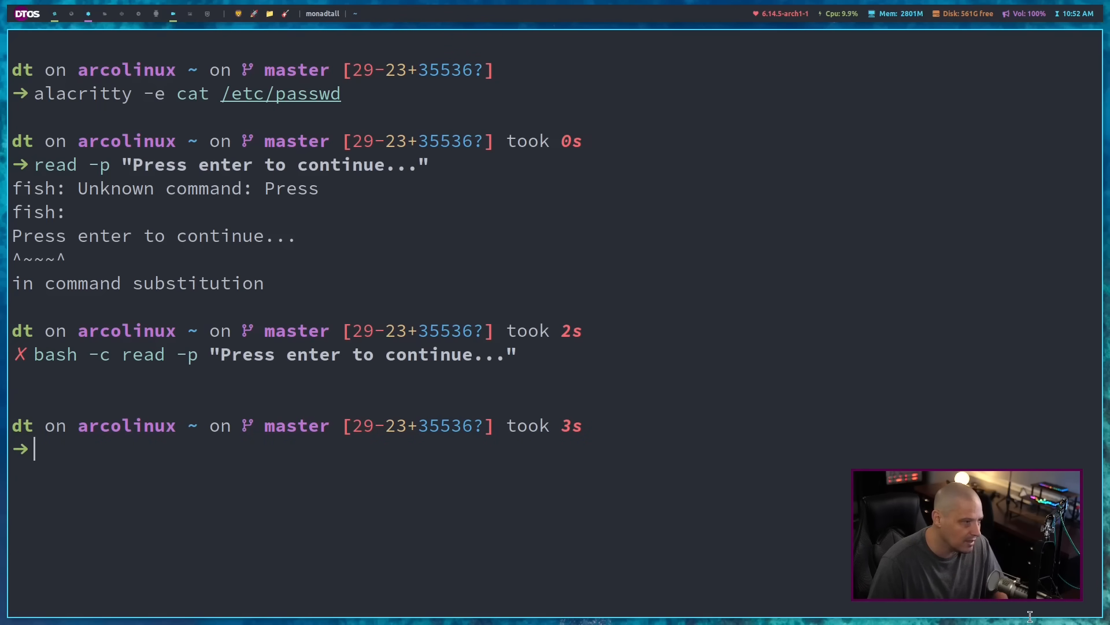
Recall the alacritty command and rewrite it as bash -c "cat /etc/passwd; read -p 'Press enter to continue'".
{"action": "key", "text": "Up"}
{"action": "key", "text": "Up"}
{"action": "key", "text": "Up"}
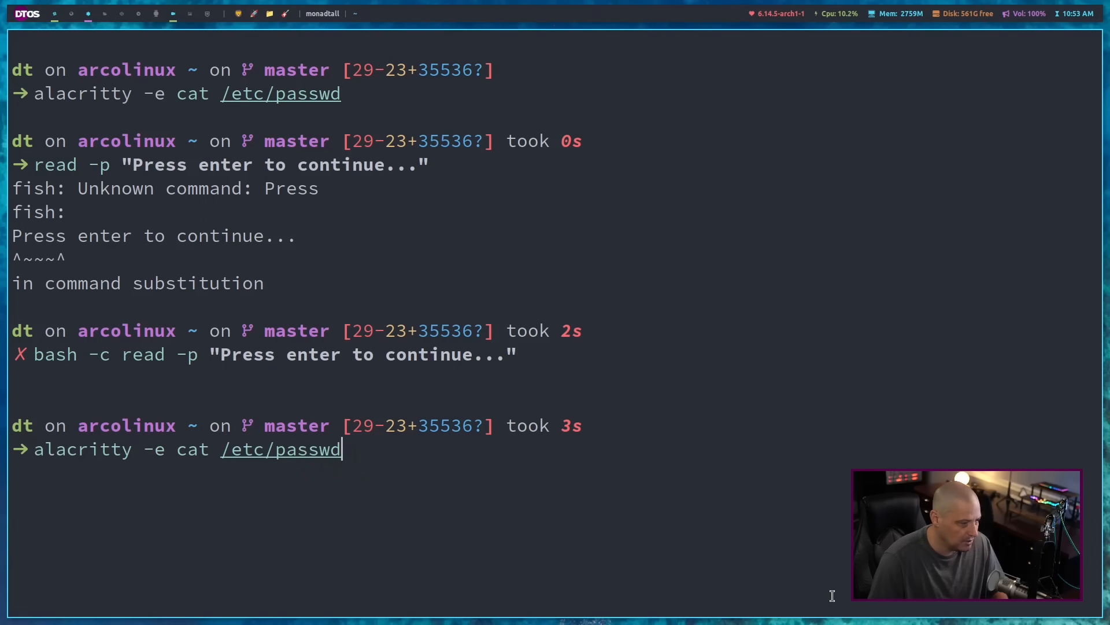
{"action": "key", "text": "Left"}
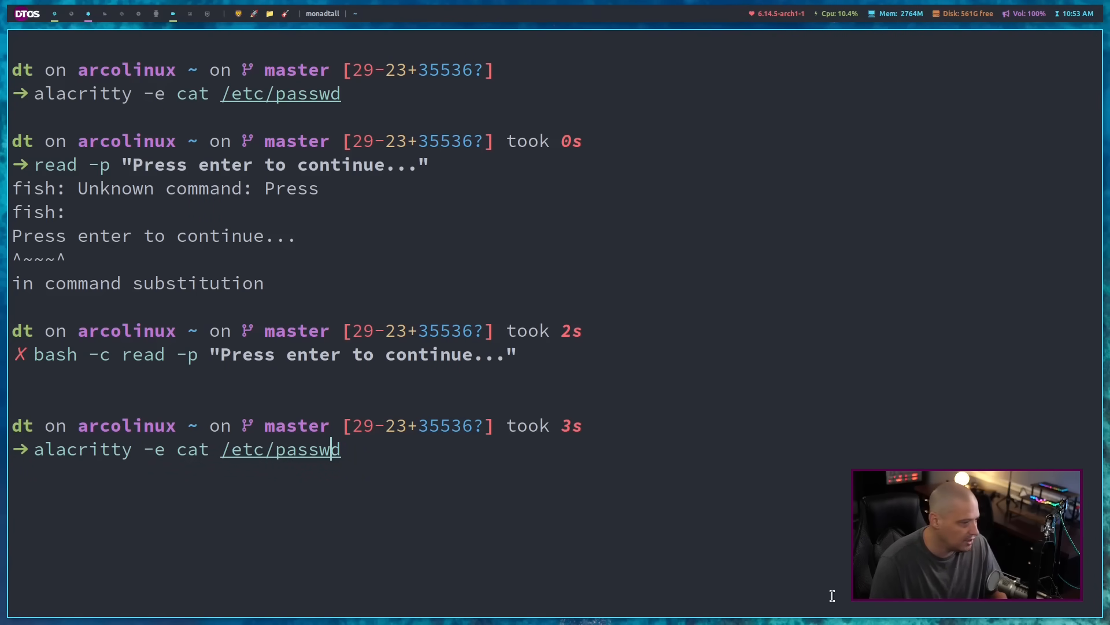
{"action": "key", "text": "Left"}
{"action": "key", "text": "Left"}
{"action": "key", "text": "Left"}
{"action": "key", "text": "ctrl+Left"}
{"action": "key", "text": "ctrl+Left"}
{"action": "type", "text": "bas"}
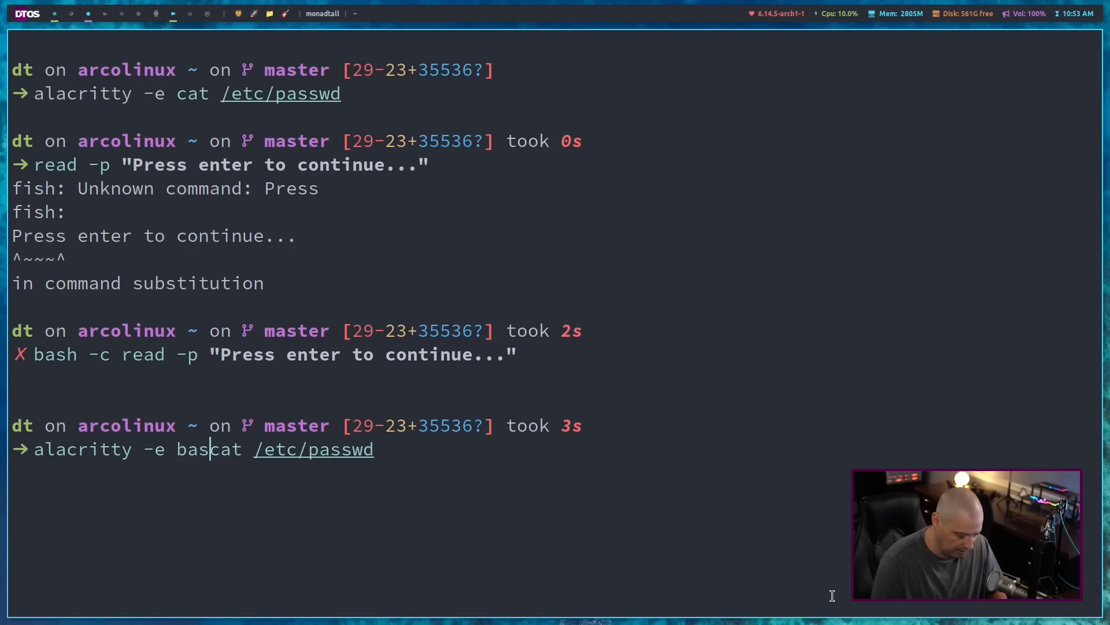
{"action": "type", "text": "h -c "}
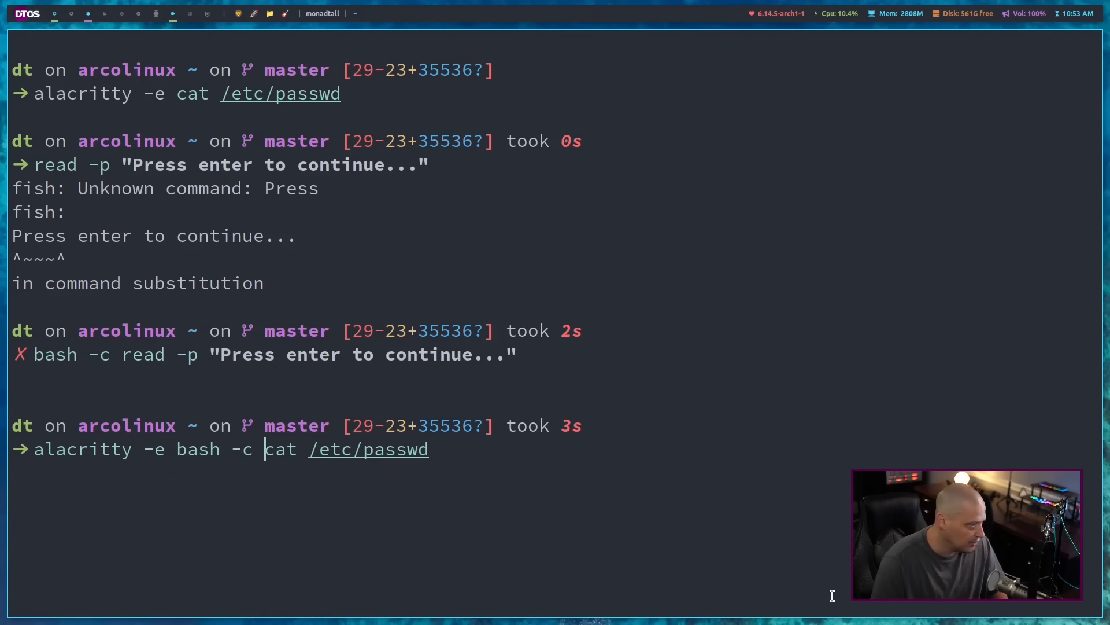
{"action": "type", "text": "\""}
{"action": "key", "text": "ctrl+Right"}
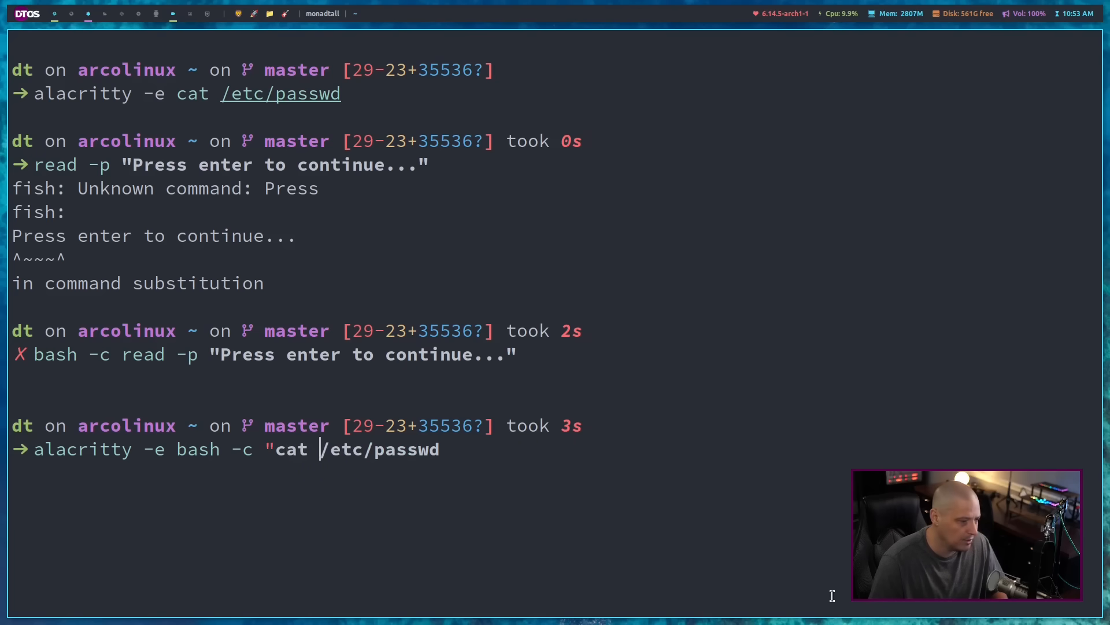
{"action": "key", "text": "Right"}
{"action": "key", "text": "Right"}
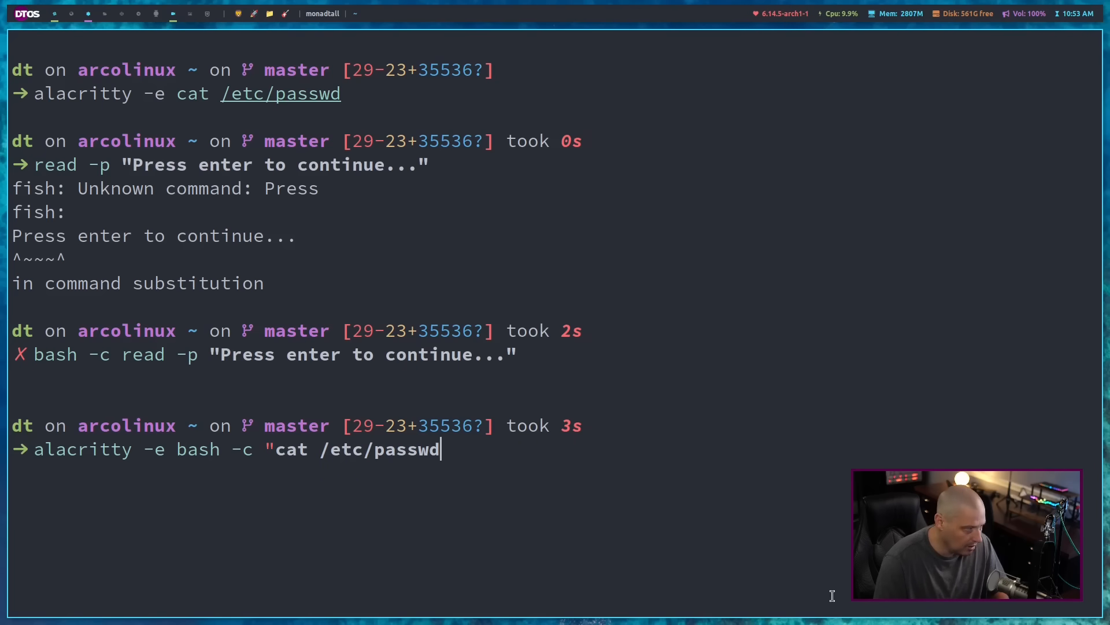
{"action": "type", "text": "; "}
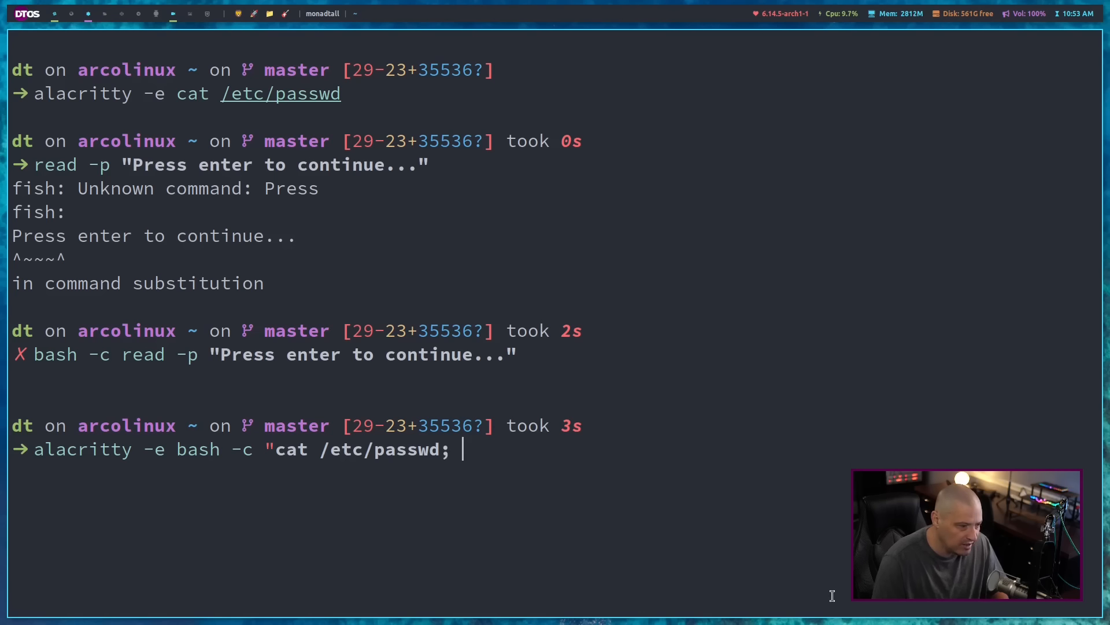
{"action": "type", "text": "read -"}
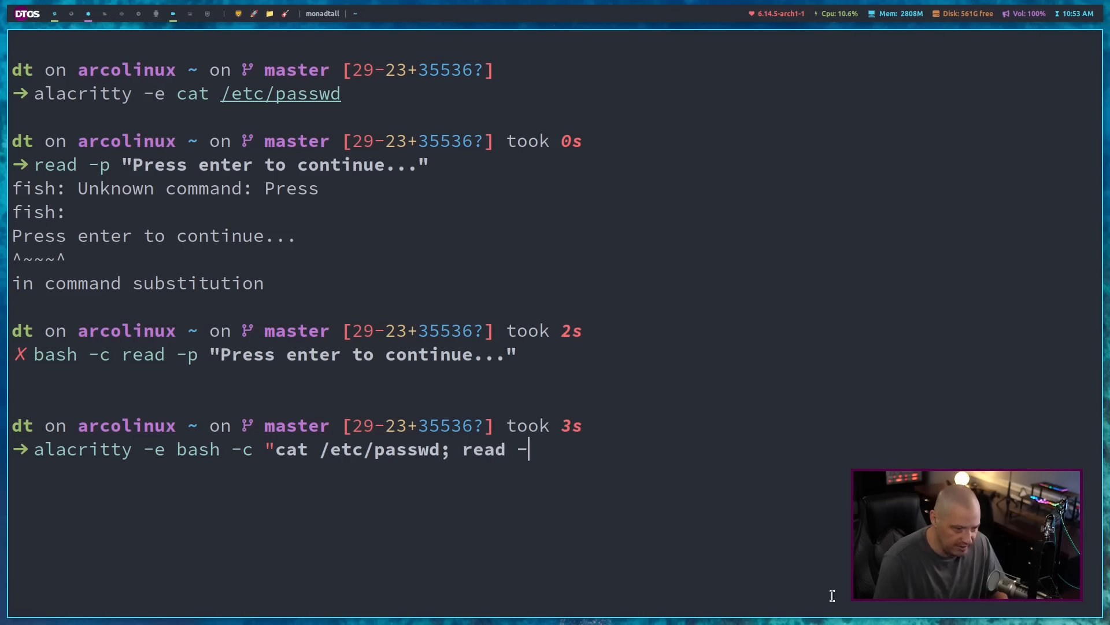
{"action": "type", "text": "p \""}
{"action": "key", "text": "BackSpace"}
{"action": "type", "text": "'"}
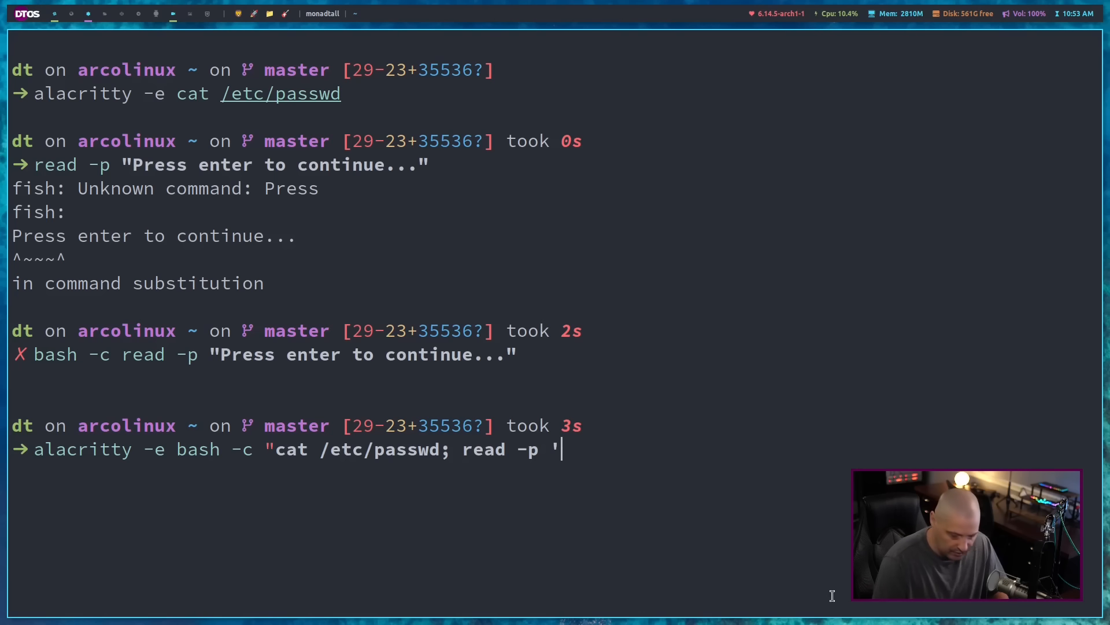
{"action": "type", "text": "Rea"}
{"action": "key", "text": "BackSpace"}
{"action": "key", "text": "BackSpace"}
{"action": "key", "text": "BackSpace"}
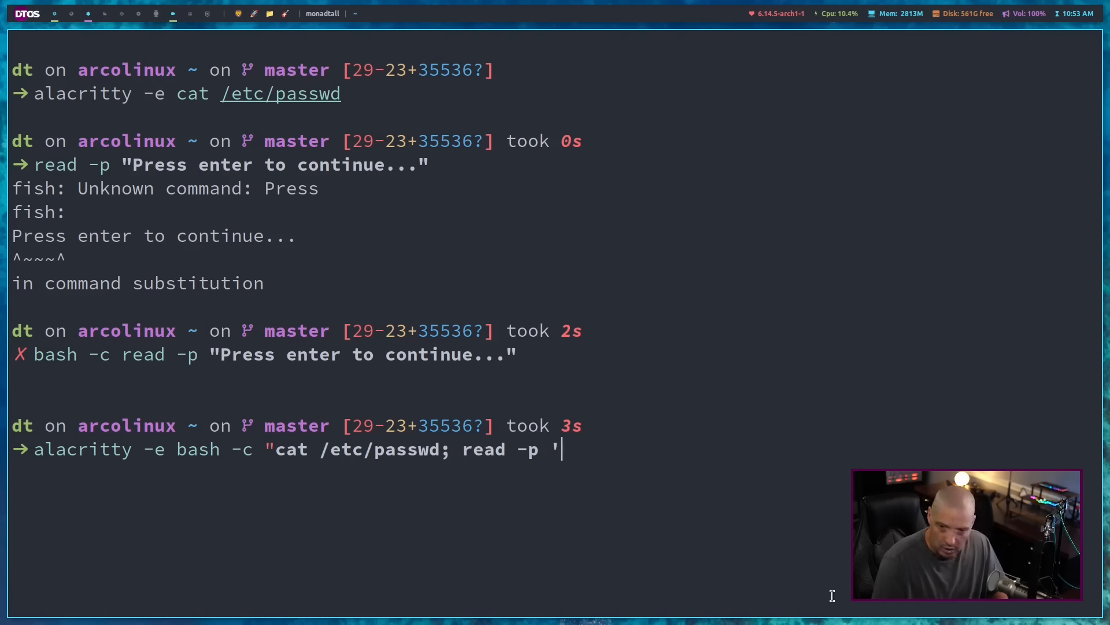
{"action": "type", "text": "Press enter to "}
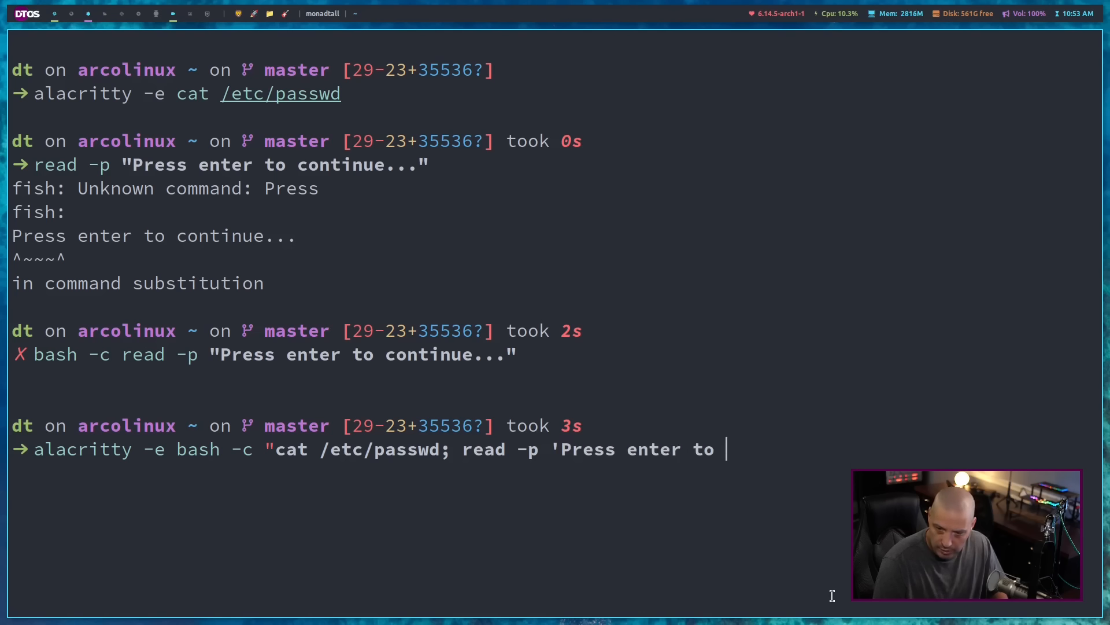
{"action": "type", "text": "continue"}
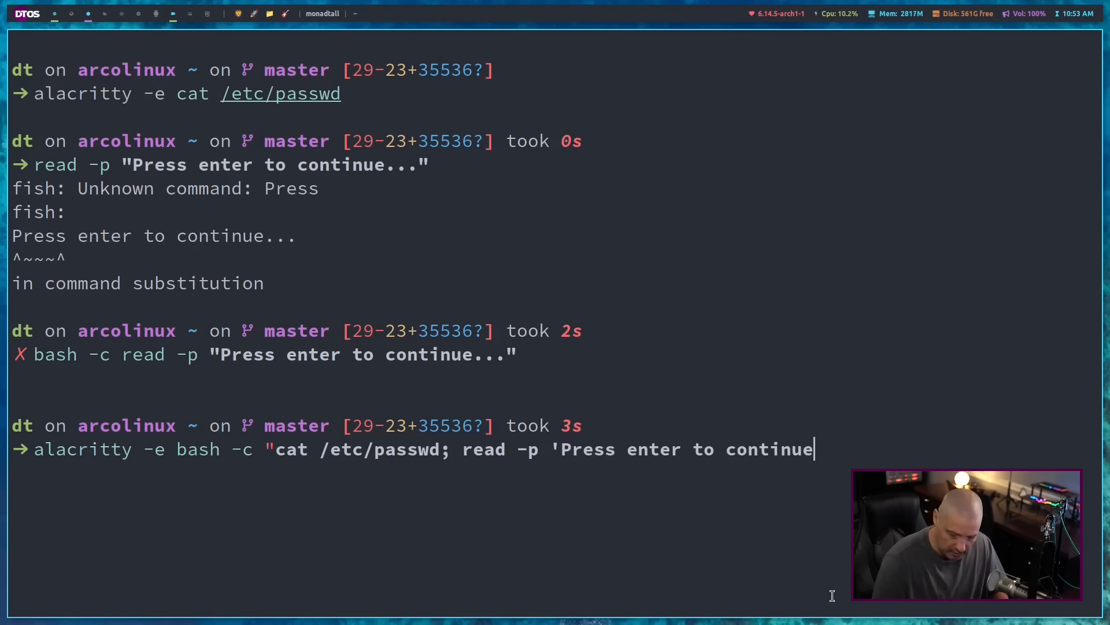
{"action": "type", "text": "'\""}
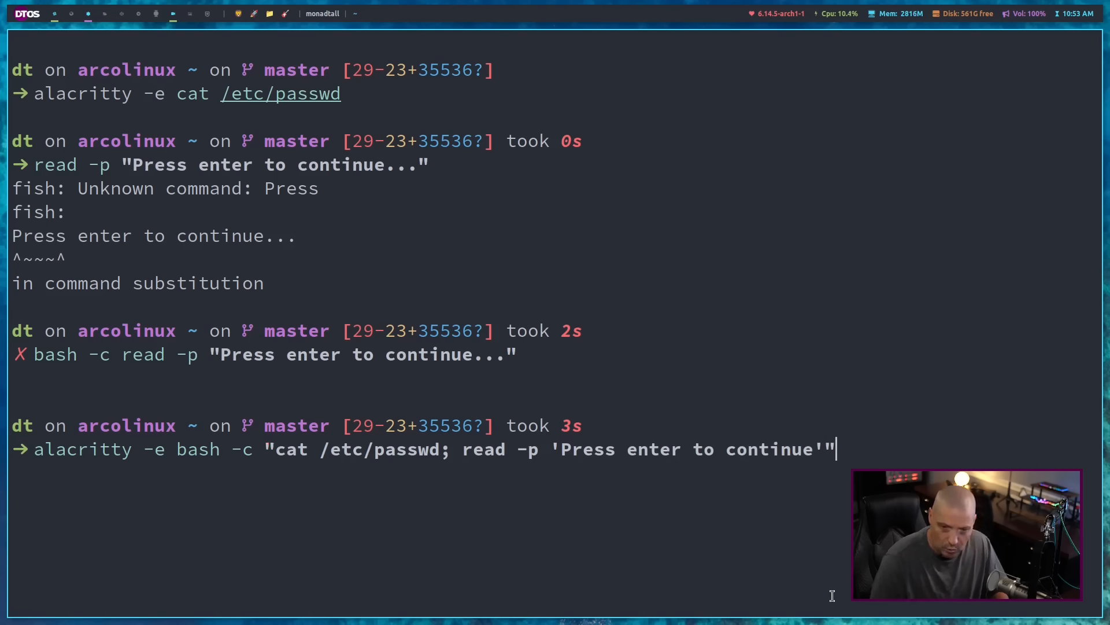
Run it so /etc/passwd shows in a new window waiting at the prompt, then dismiss that window.
{"action": "key", "text": "Return"}
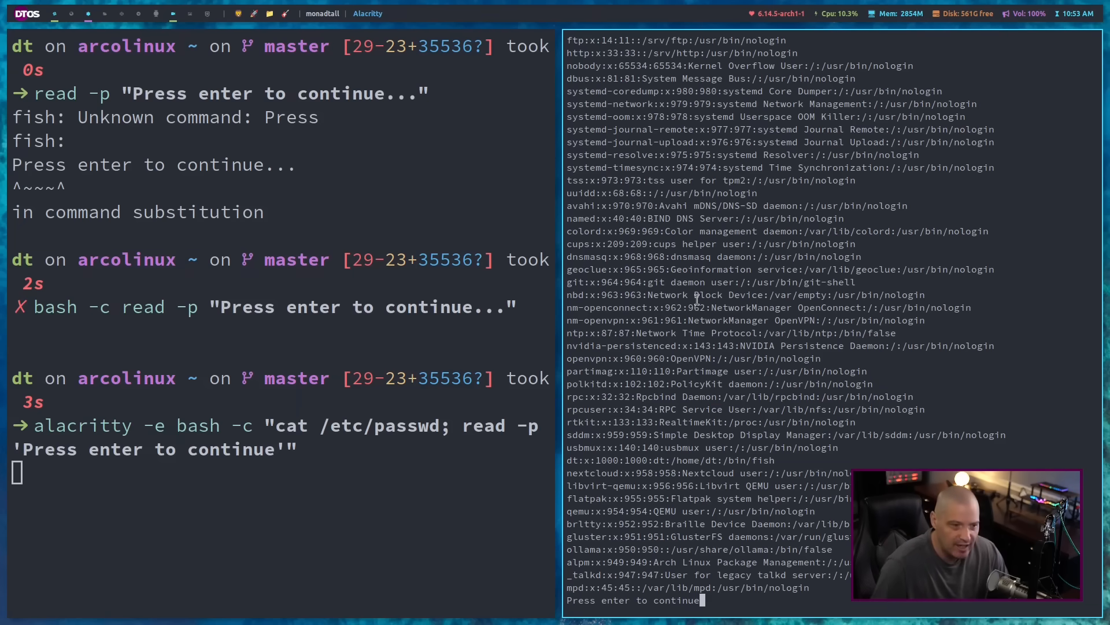
{"action": "key", "text": "Return"}
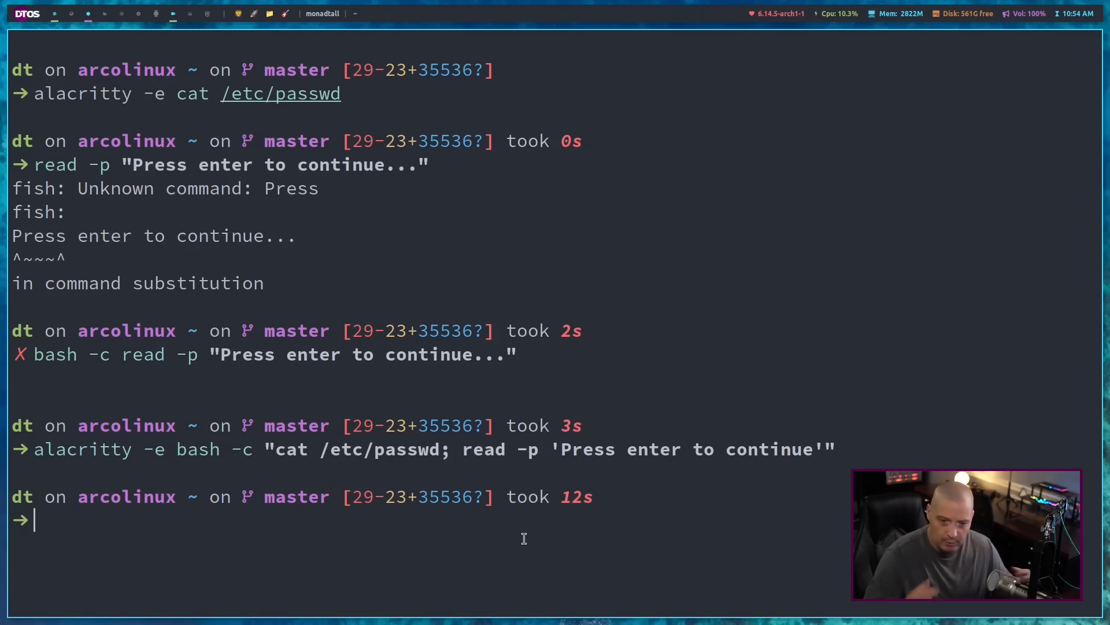
{"action": "left_click_drag", "start_coordinate": [444, 448], "coordinate": [274, 449]}
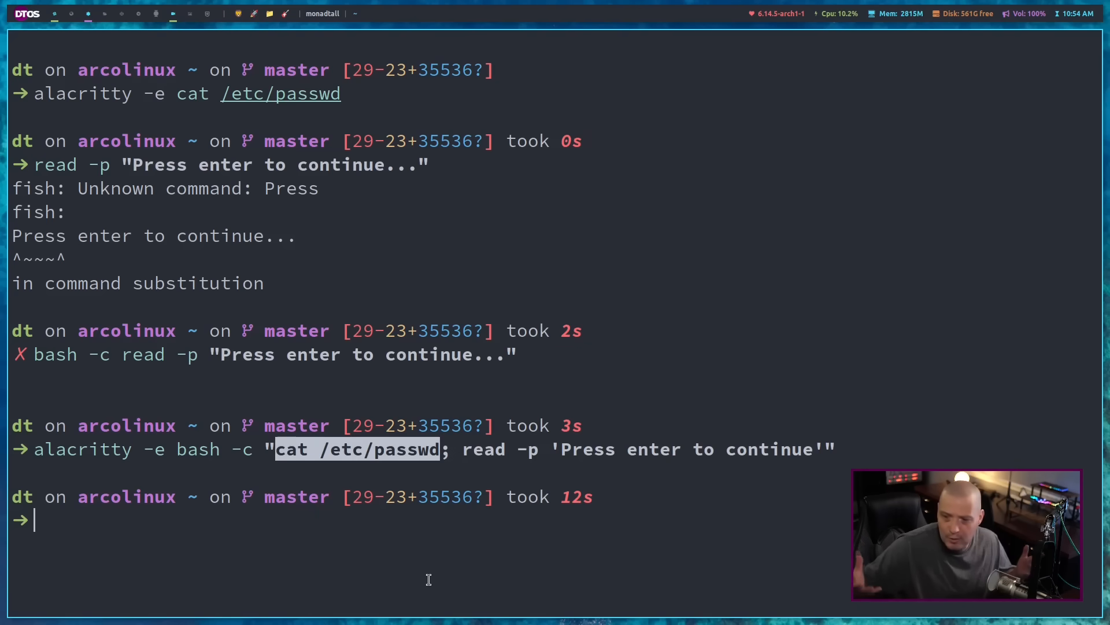
{"action": "left_click", "coordinate": [434, 597]}
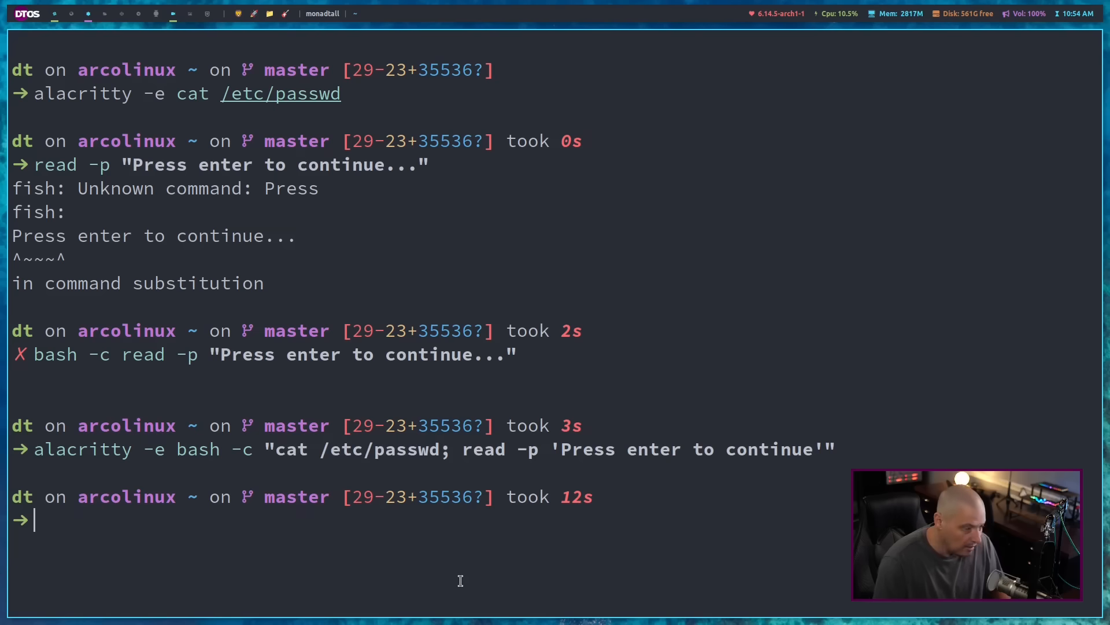
{"action": "type", "text": "vim sta"}
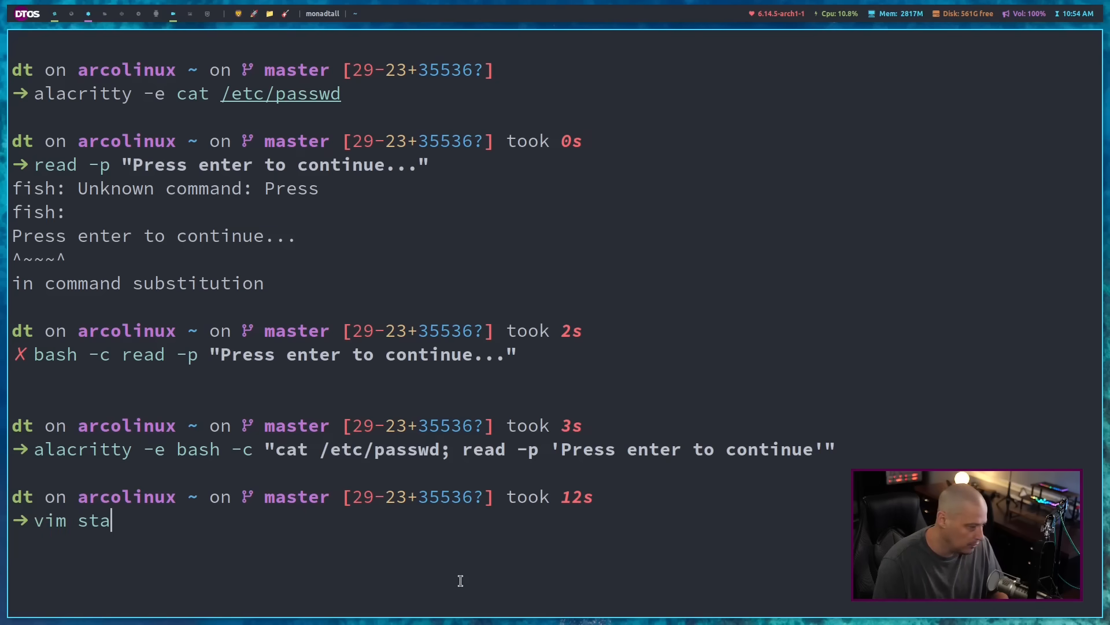
{"action": "type", "text": "y"}
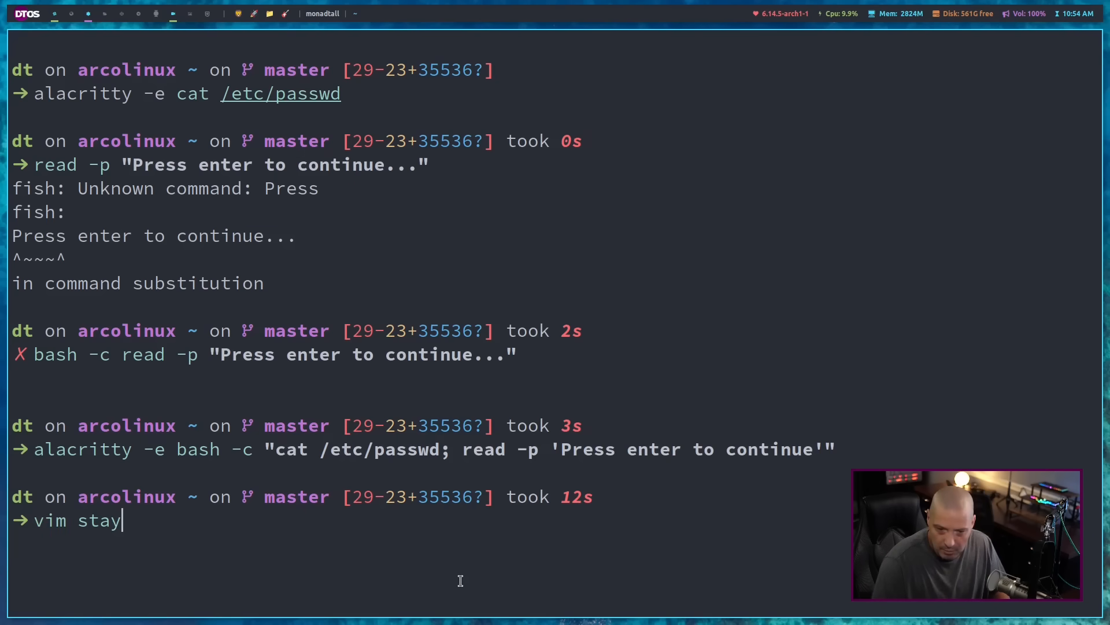
Open the new stay file in Vim and write the shebang line with a blank line below it.
{"action": "key", "text": "Return"}
{"action": "key", "text": "i"}
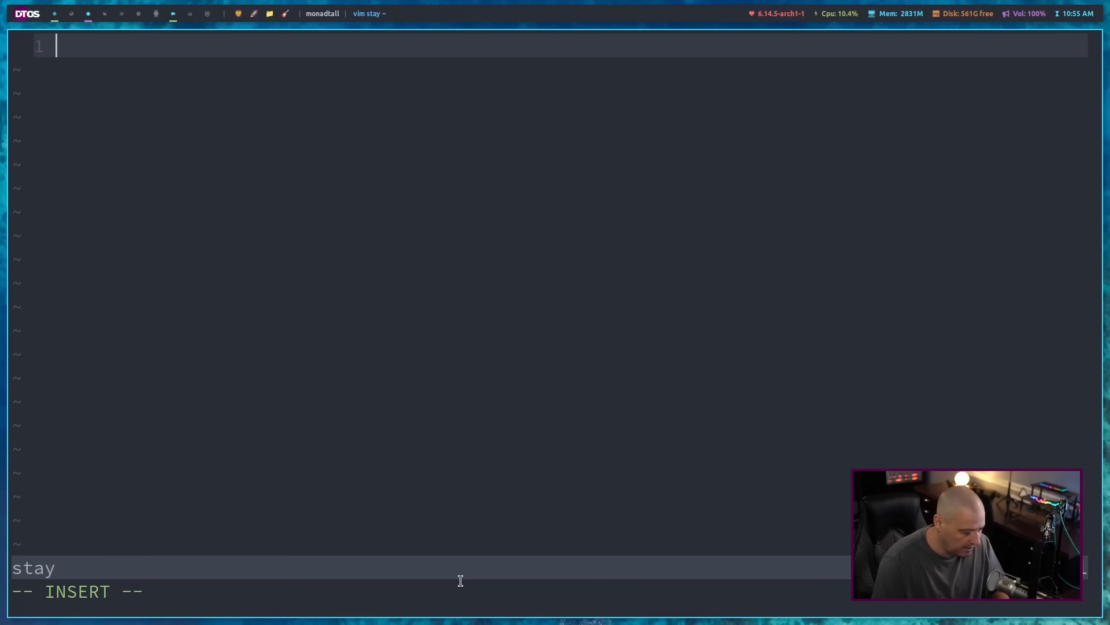
{"action": "type", "text": "#!/"}
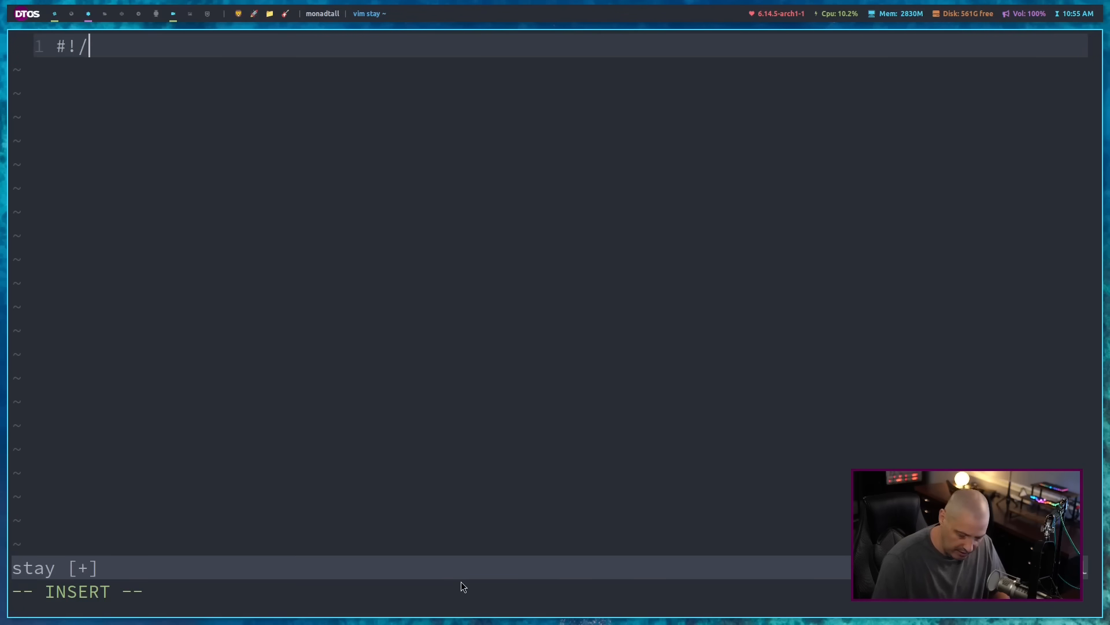
{"action": "type", "text": "usr/bin/"}
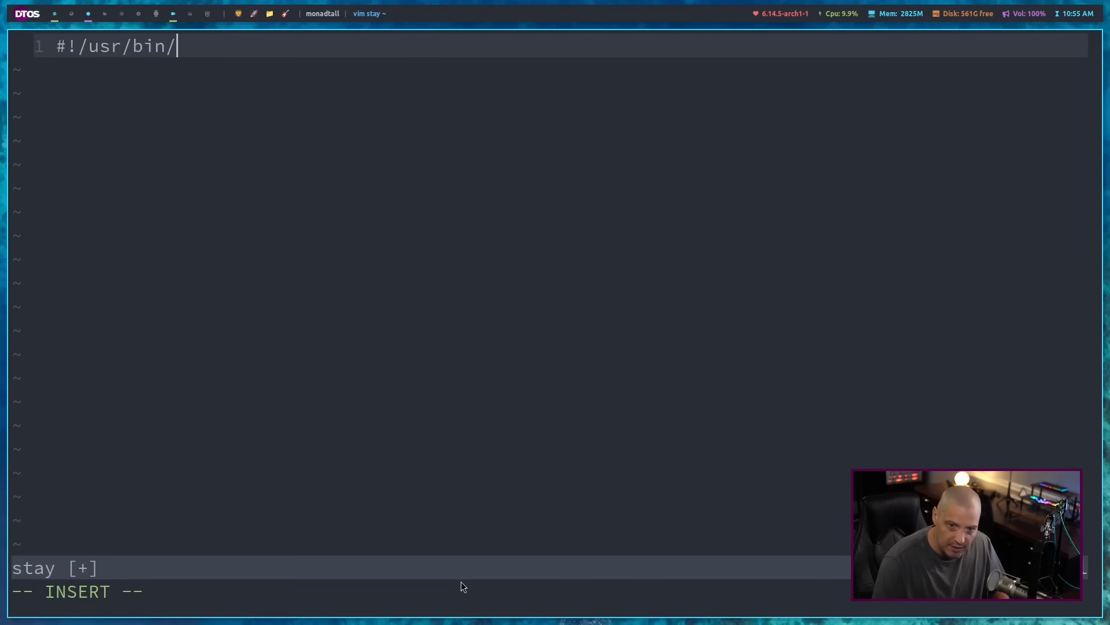
{"action": "type", "text": "env bash"}
{"action": "key", "text": "Return"}
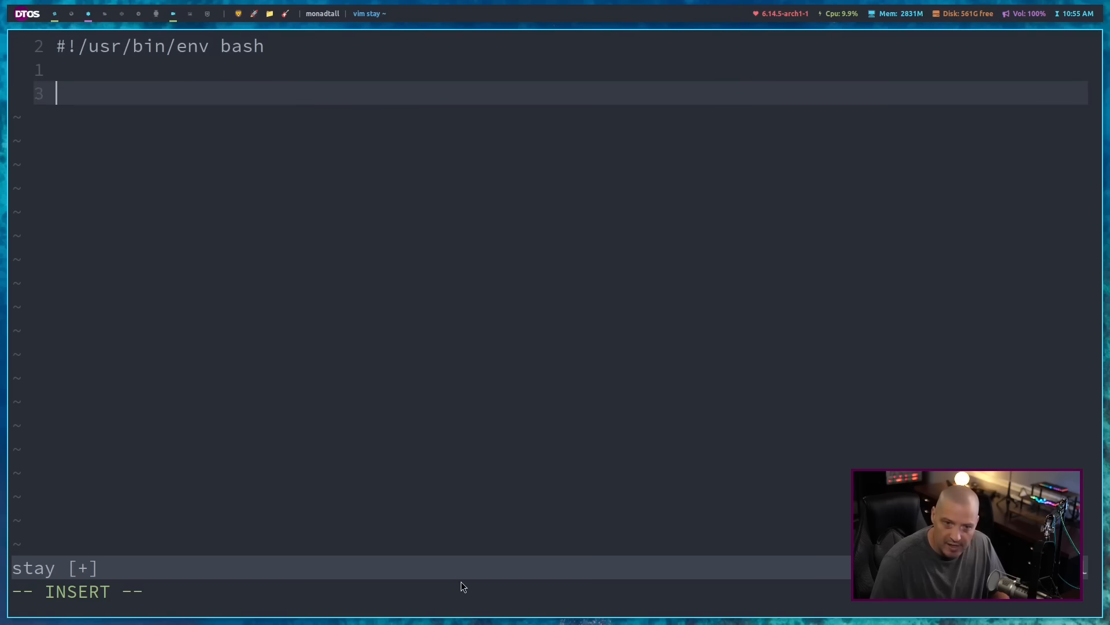
{"action": "key", "text": "Return"}
{"action": "key", "text": "Return"}
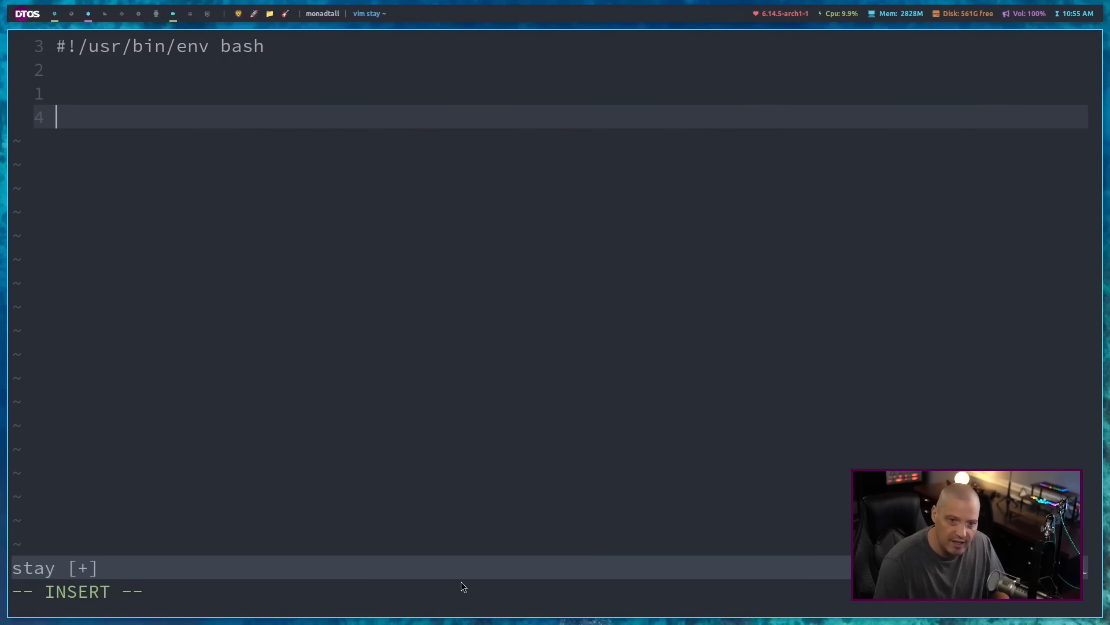
{"action": "key", "text": "BackSpace"}
{"action": "type", "text": "alac"}
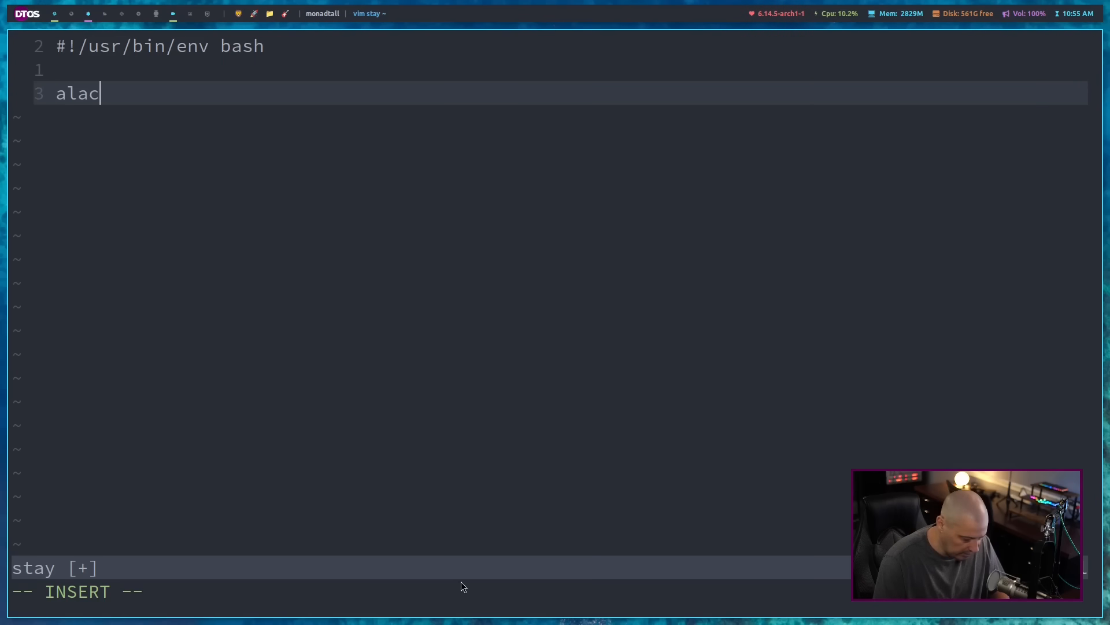
{"action": "type", "text": "ritty -"}
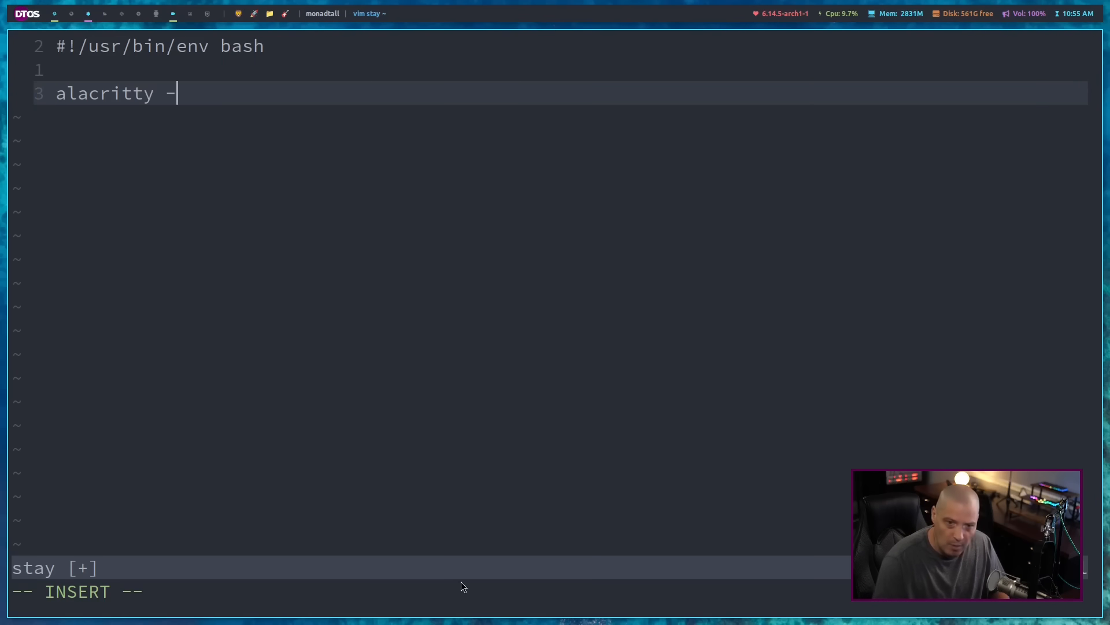
{"action": "type", "text": "e"}
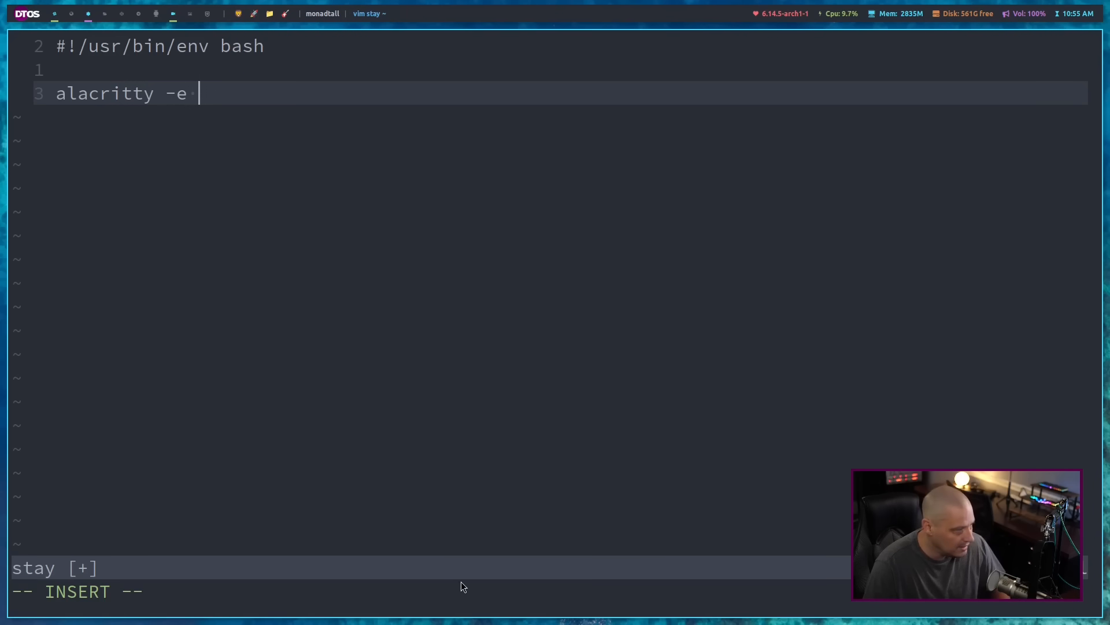
{"action": "type", "text": "bash "}
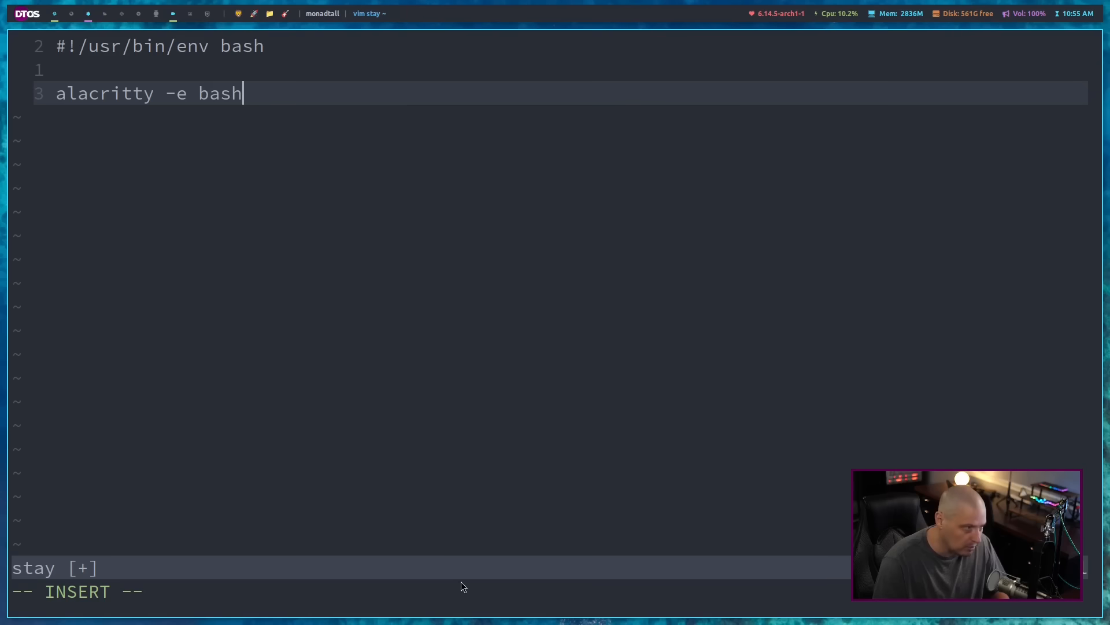
{"action": "type", "text": "-c"}
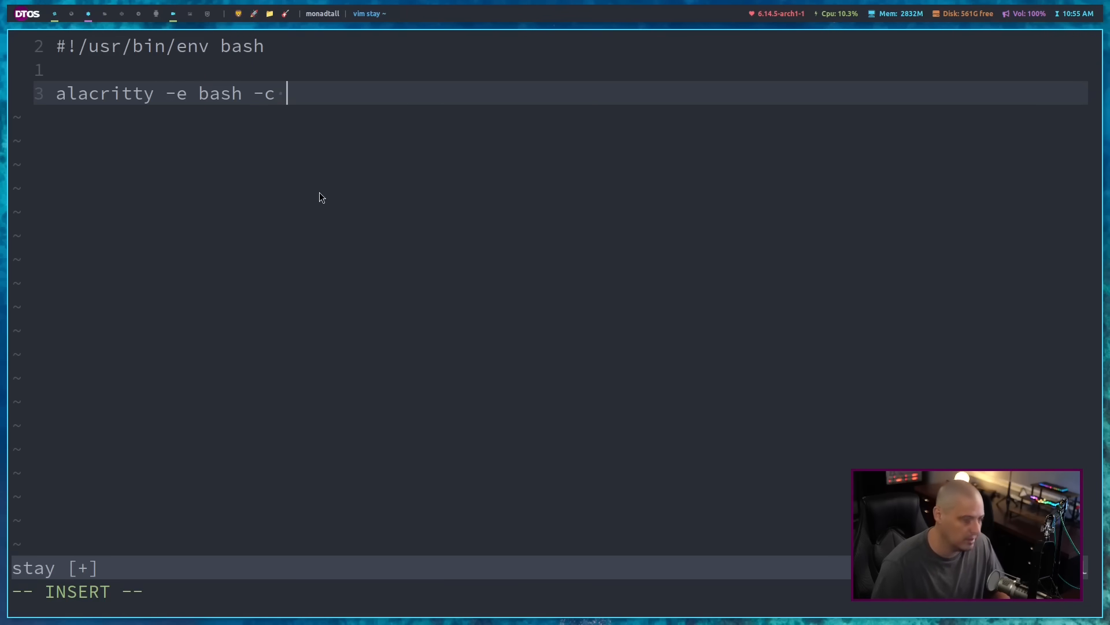
Write alacritty -e bash -c "command; read -p 'Press enter to continue.'" on line 3.
{"action": "key", "text": "BackSpace"}
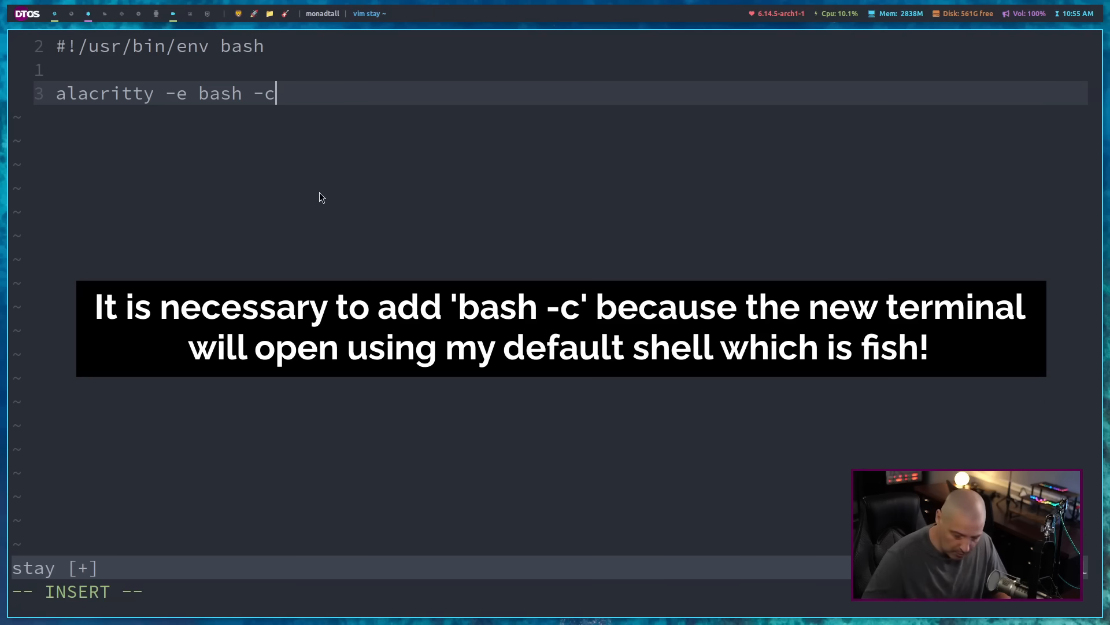
{"action": "type", "text": "\""}
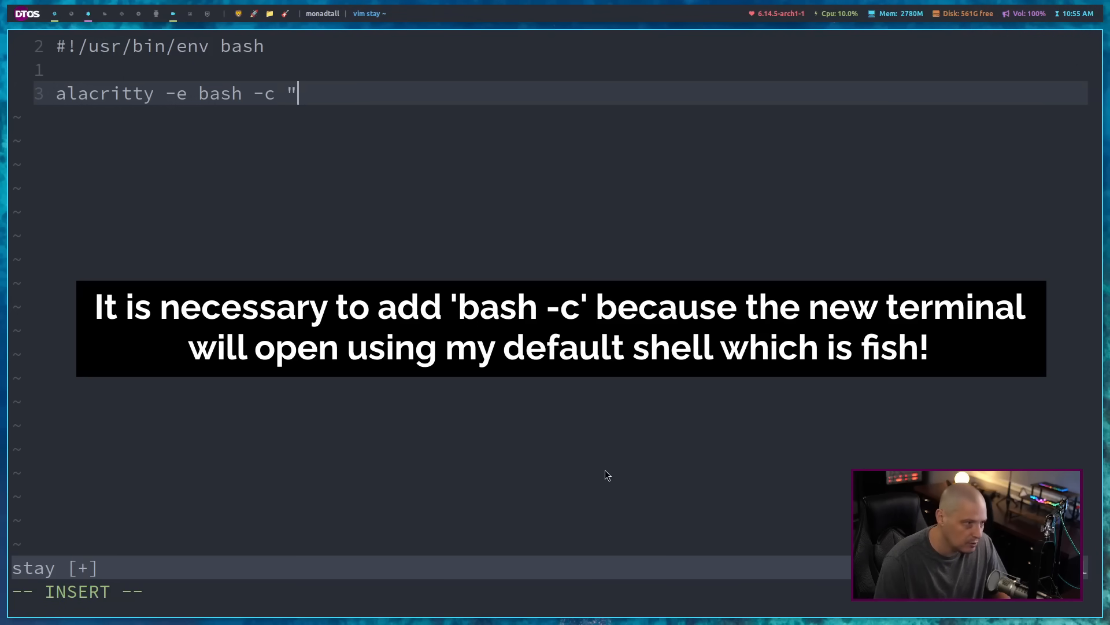
{"action": "type", "text": "\""}
{"action": "key", "text": "Left"}
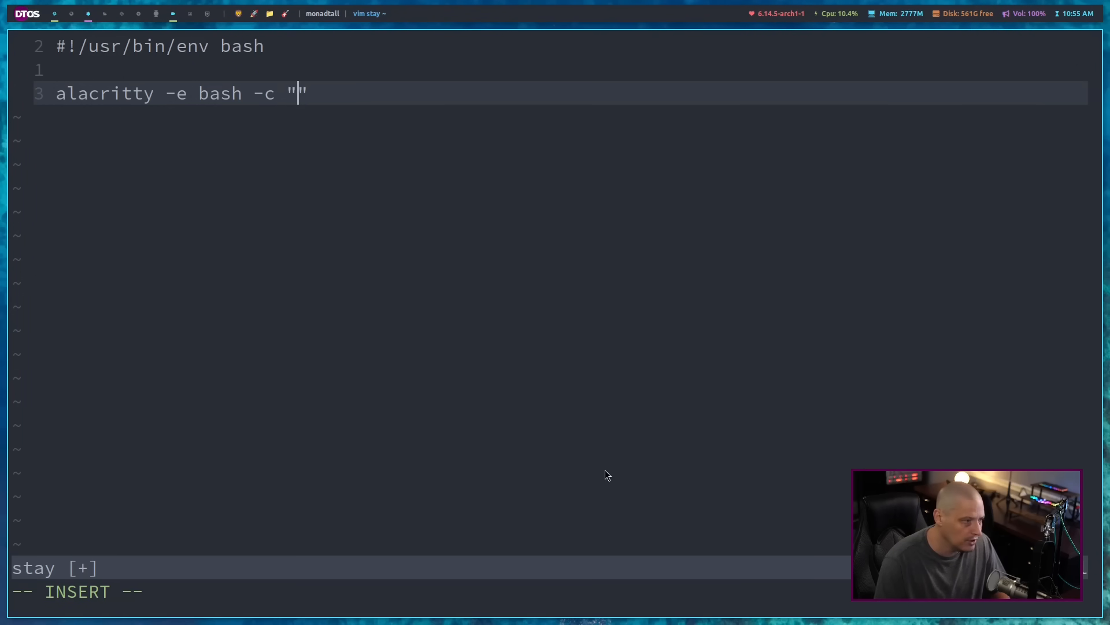
{"action": "type", "text": "command"}
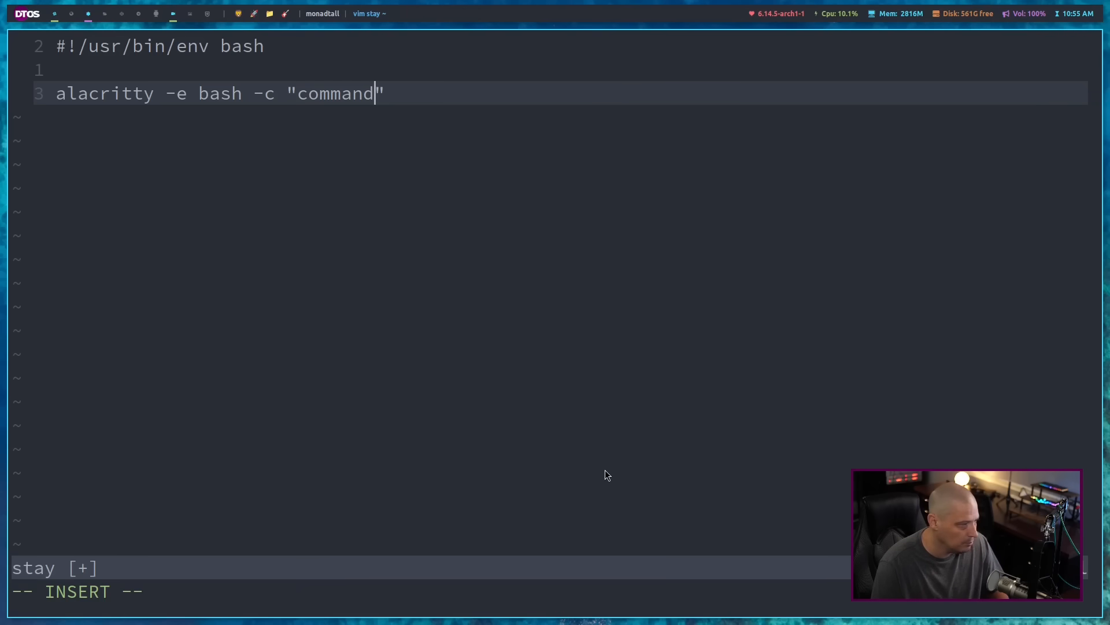
{"action": "type", "text": "; re"}
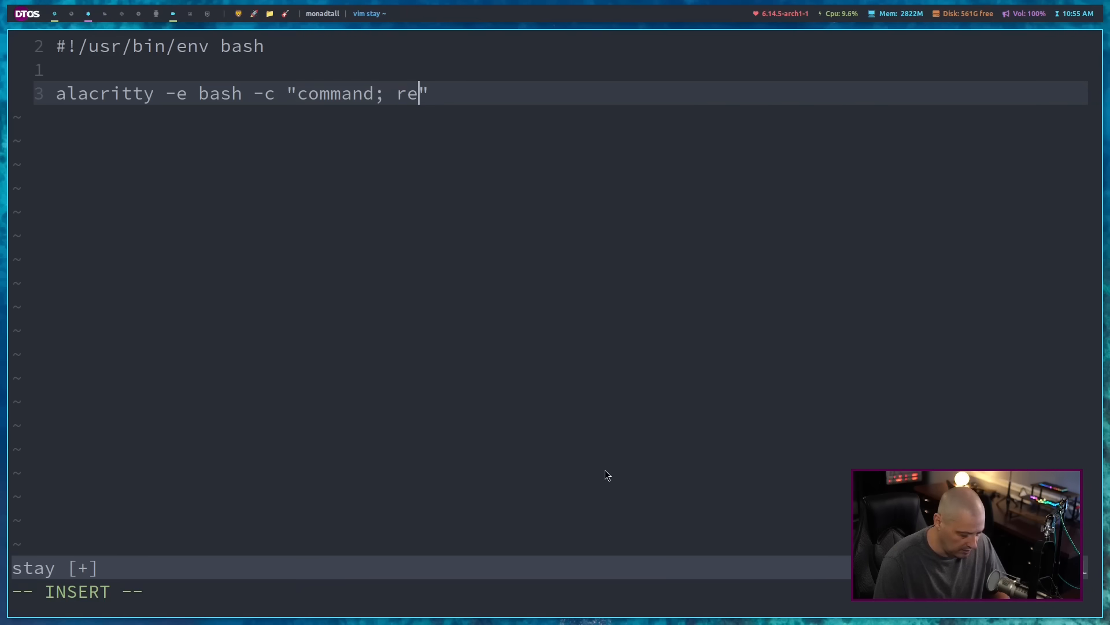
{"action": "type", "text": "ad -p "}
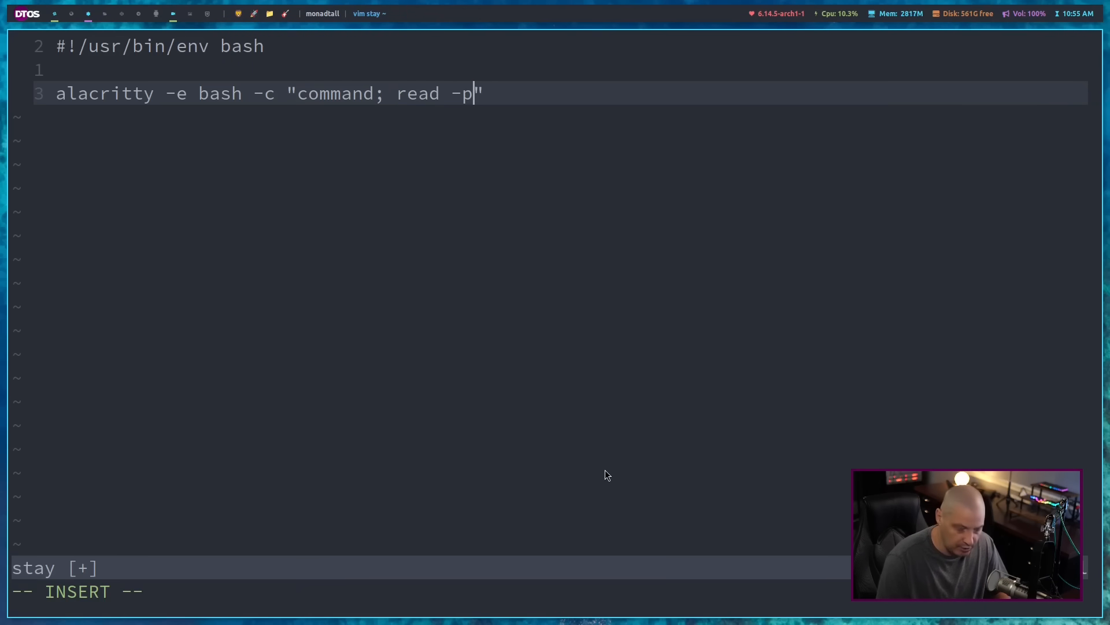
{"action": "type", "text": "''"}
{"action": "key", "text": "Left"}
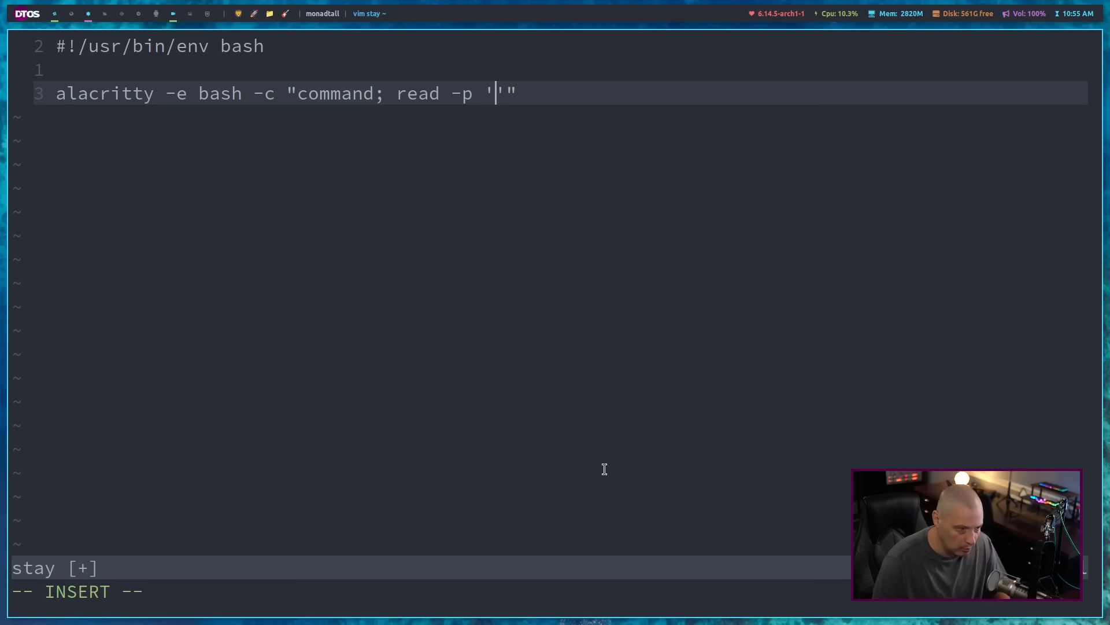
{"action": "type", "text": "Presse"}
{"action": "key", "text": "BackSpace"}
{"action": "type", "text": "e"}
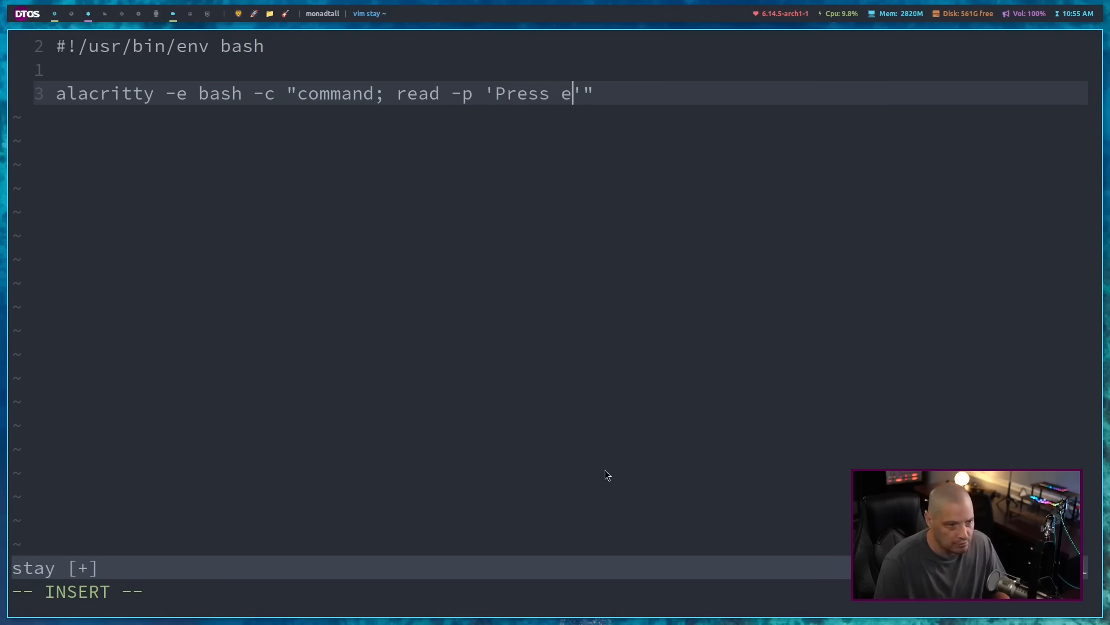
{"action": "type", "text": "nter to contu"}
{"action": "key", "text": "BackSpace"}
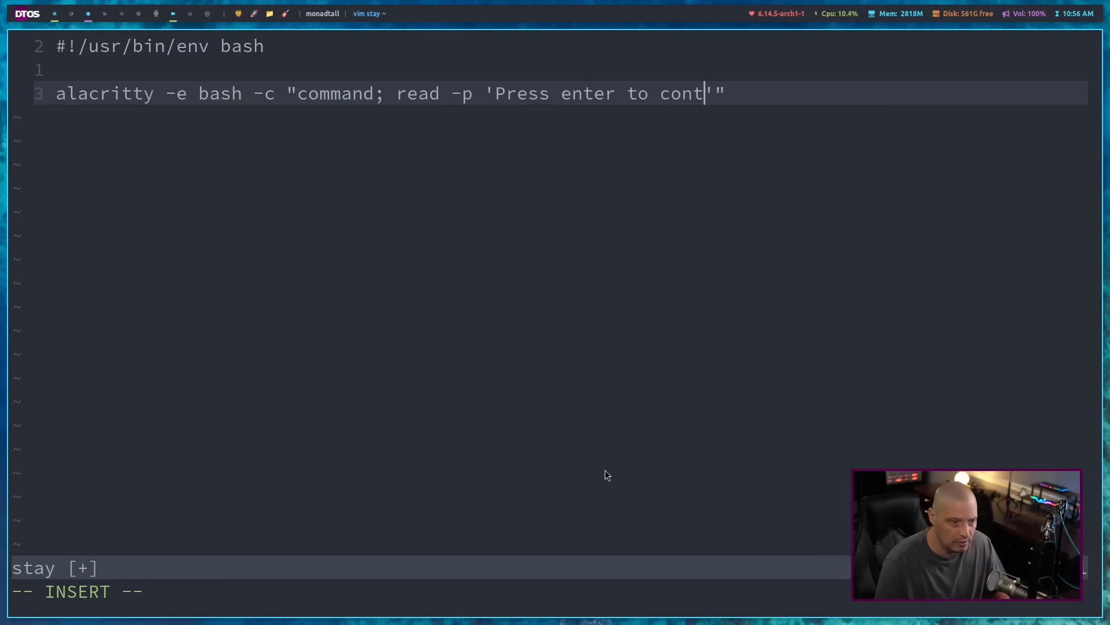
{"action": "type", "text": "inue"}
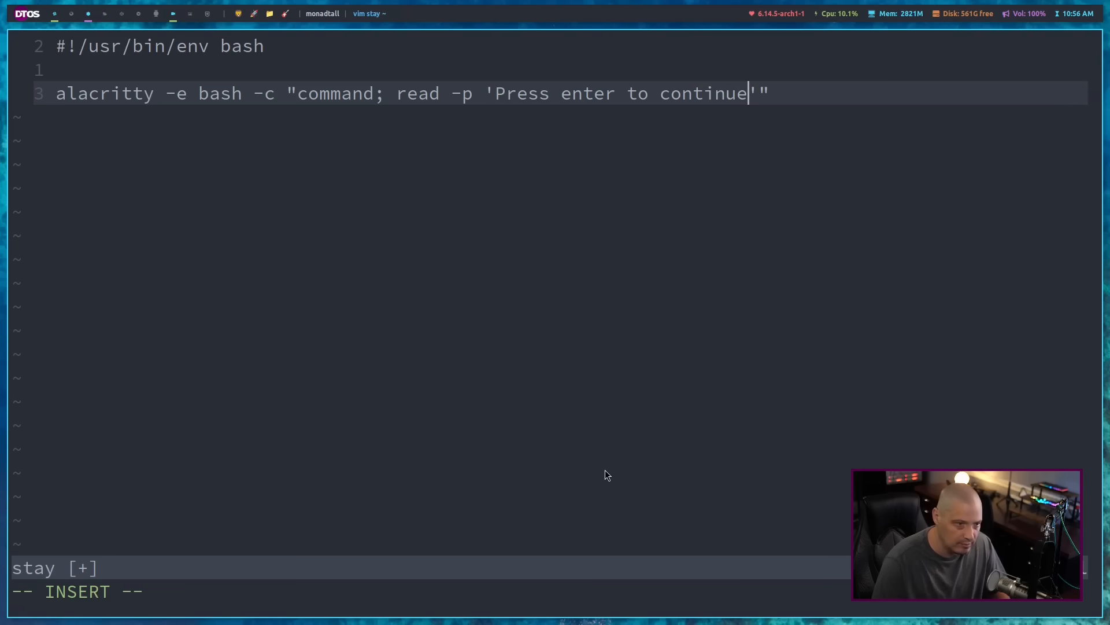
{"action": "type", "text": "."}
{"action": "key", "text": "Escape"}
Replace the placeholder word command with $1 and begin the :wq save command.
{"action": "key", "text": "b"}
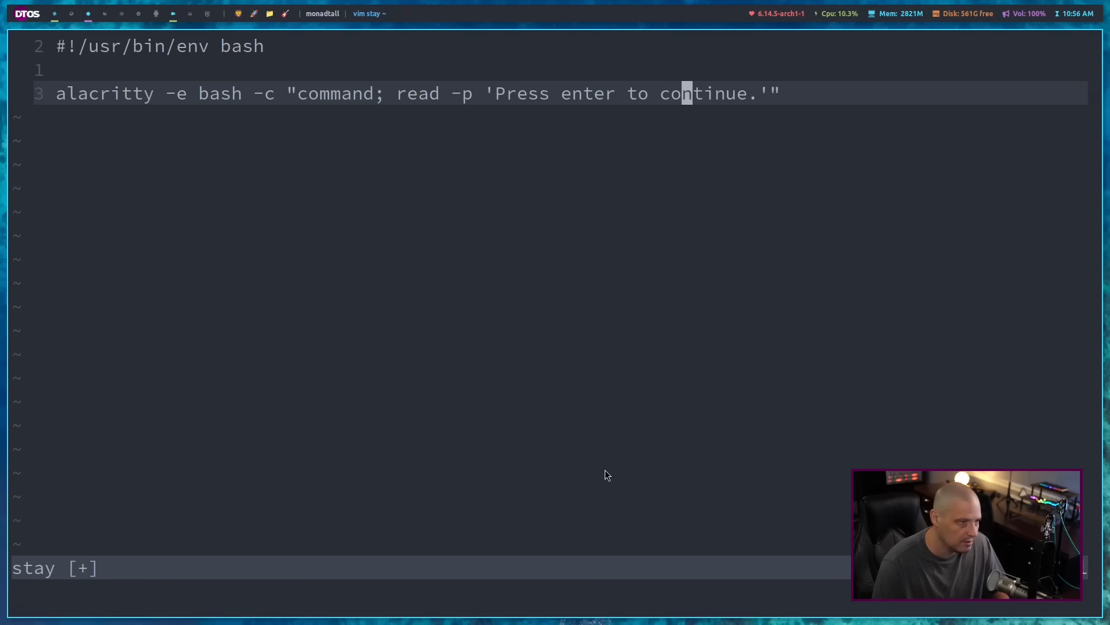
{"action": "key", "text": "b"}
{"action": "key", "text": "b"}
{"action": "key", "text": "b"}
{"action": "key", "text": "b"}
{"action": "key", "text": "b"}
{"action": "key", "text": "b"}
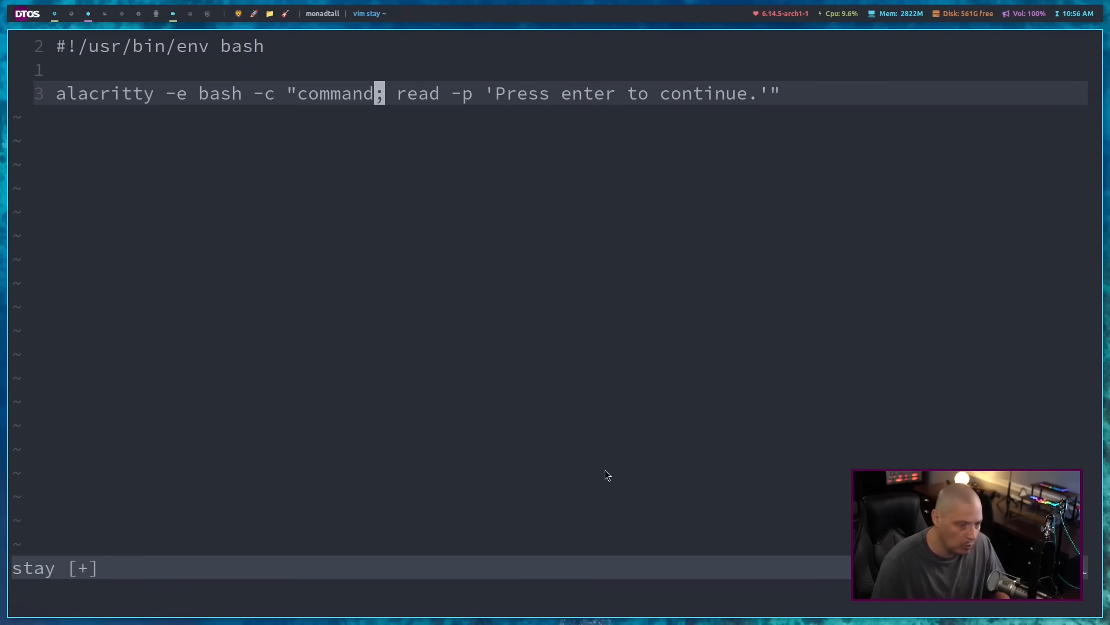
{"action": "key", "text": "i"}
{"action": "key", "text": "BackSpace"}
{"action": "key", "text": "BackSpace"}
{"action": "key", "text": "BackSpace"}
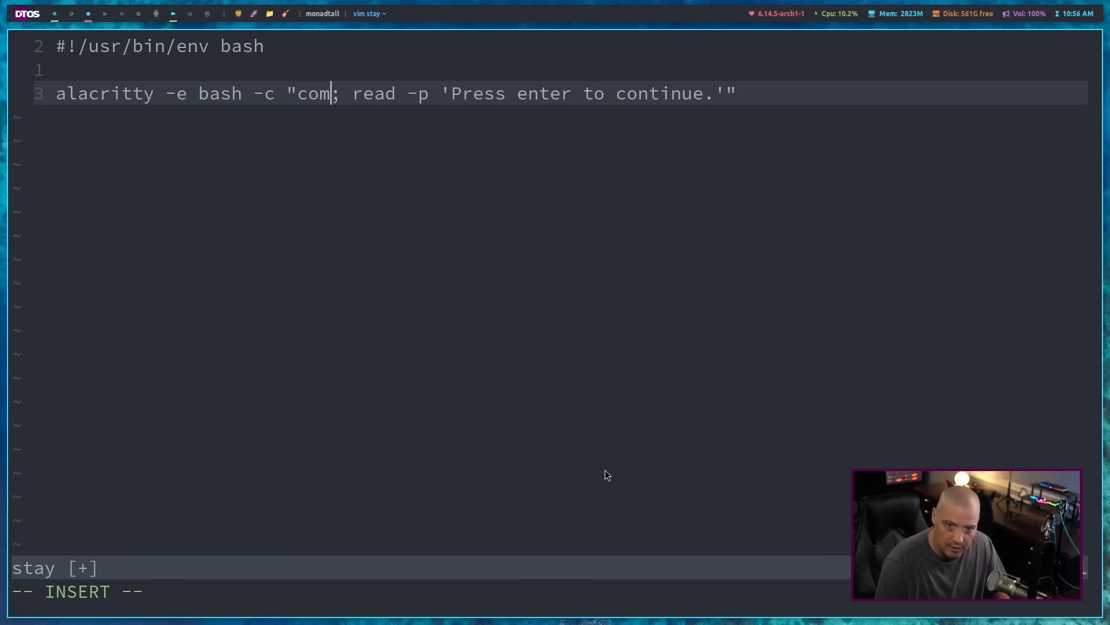
{"action": "key", "text": "BackSpace"}
{"action": "key", "text": "BackSpace"}
{"action": "key", "text": "BackSpace"}
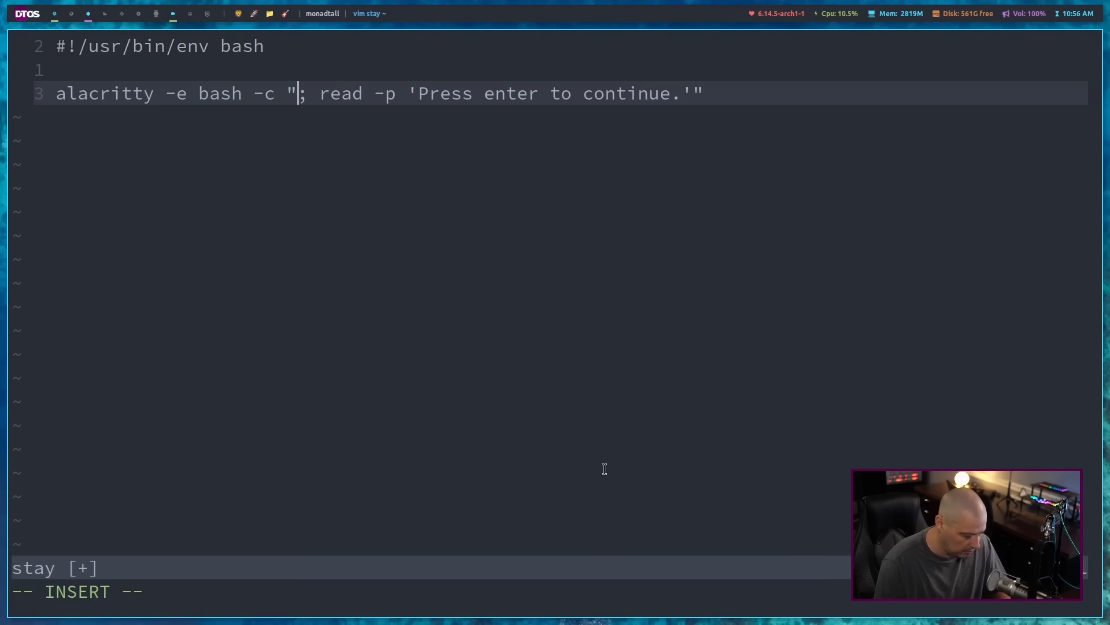
{"action": "type", "text": "$1"}
{"action": "key", "text": "Escape"}
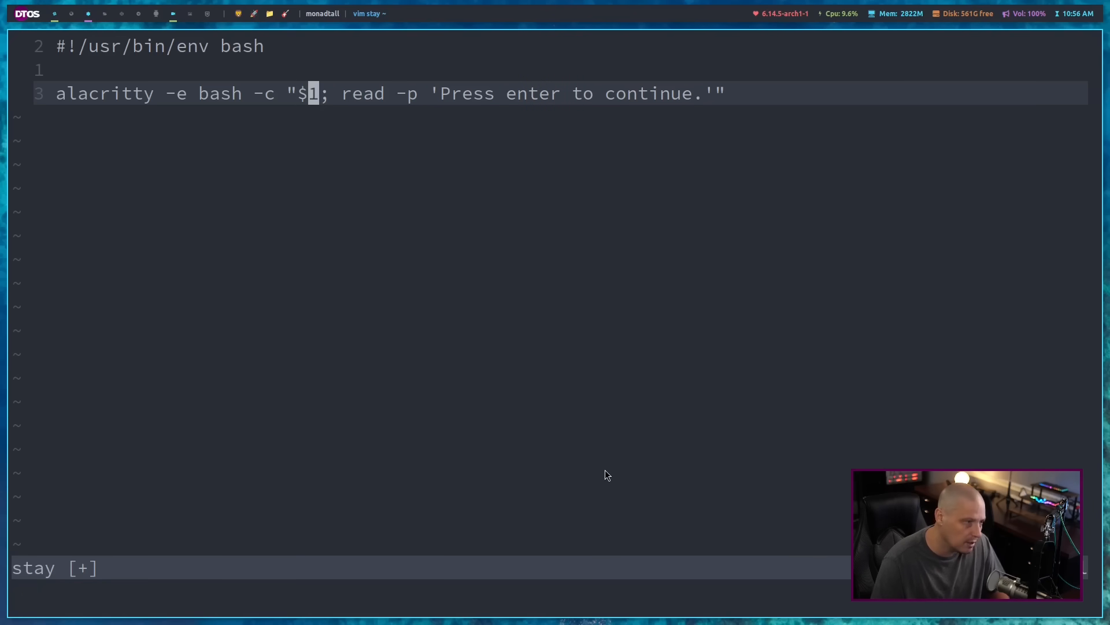
{"action": "key", "text": "colon"}
{"action": "type", "text": "wq"}
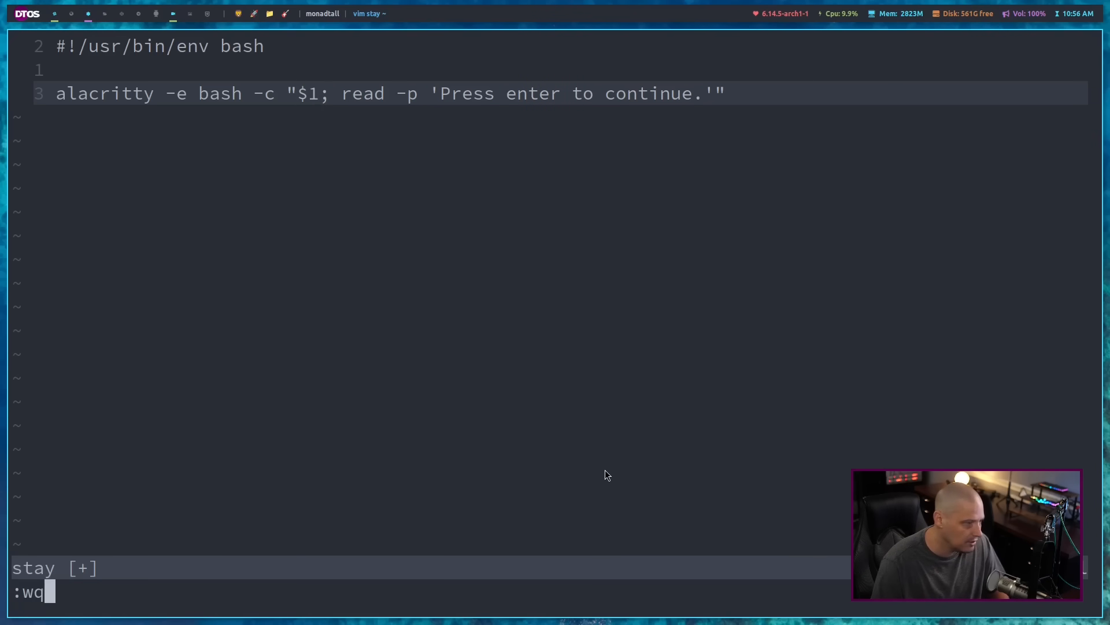
Save and quit Vim, clear the terminal, and chmod 755 stay to make it executable.
{"action": "key", "text": "Return"}
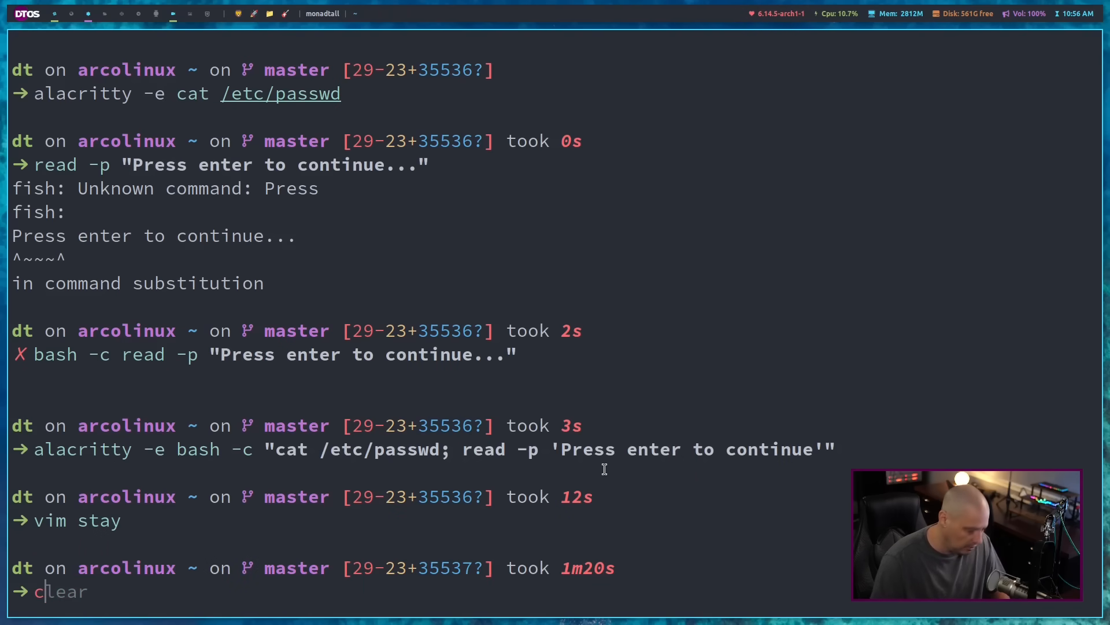
{"action": "type", "text": "clear"}
{"action": "key", "text": "Return"}
{"action": "type", "text": "chmod "}
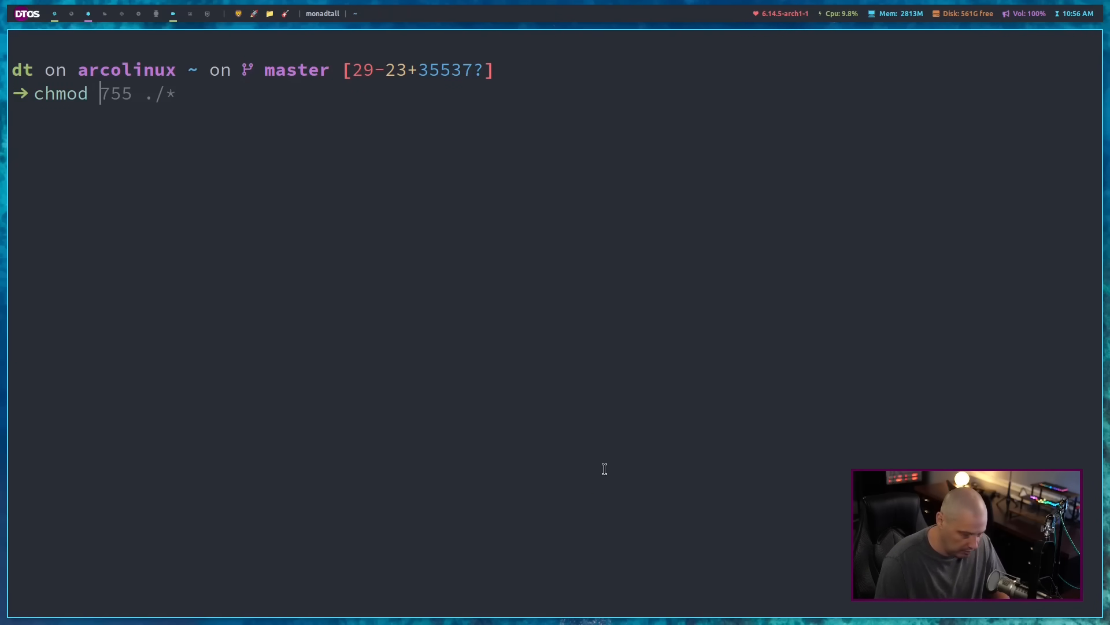
{"action": "type", "text": "755 ./"}
{"action": "key", "text": "BackSpace"}
{"action": "key", "text": "BackSpace"}
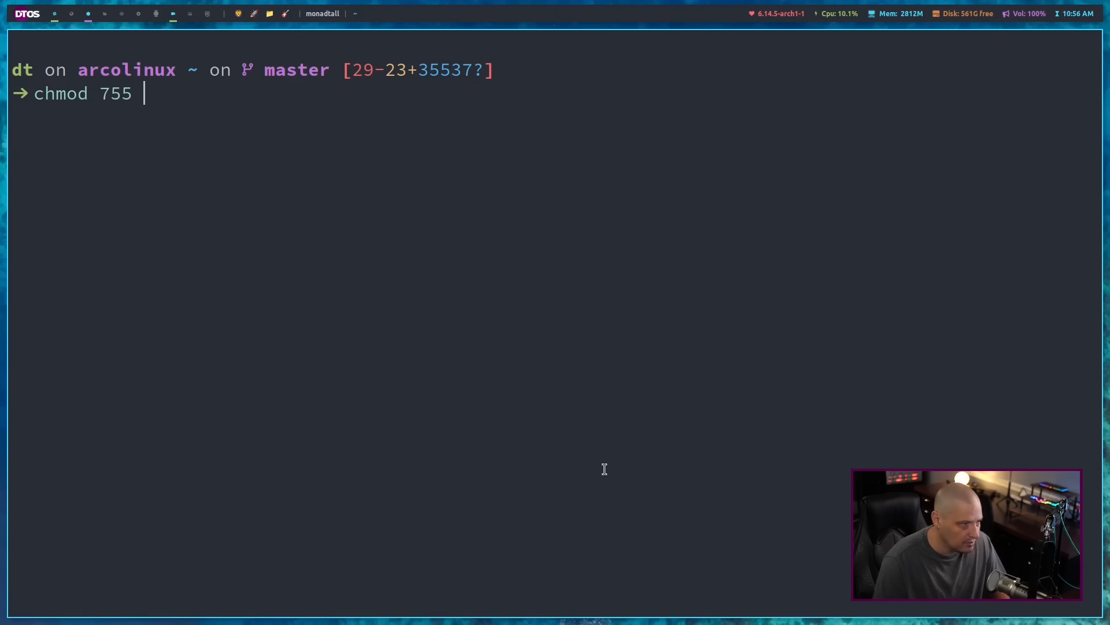
{"action": "type", "text": "stay"}
{"action": "key", "text": "Return"}
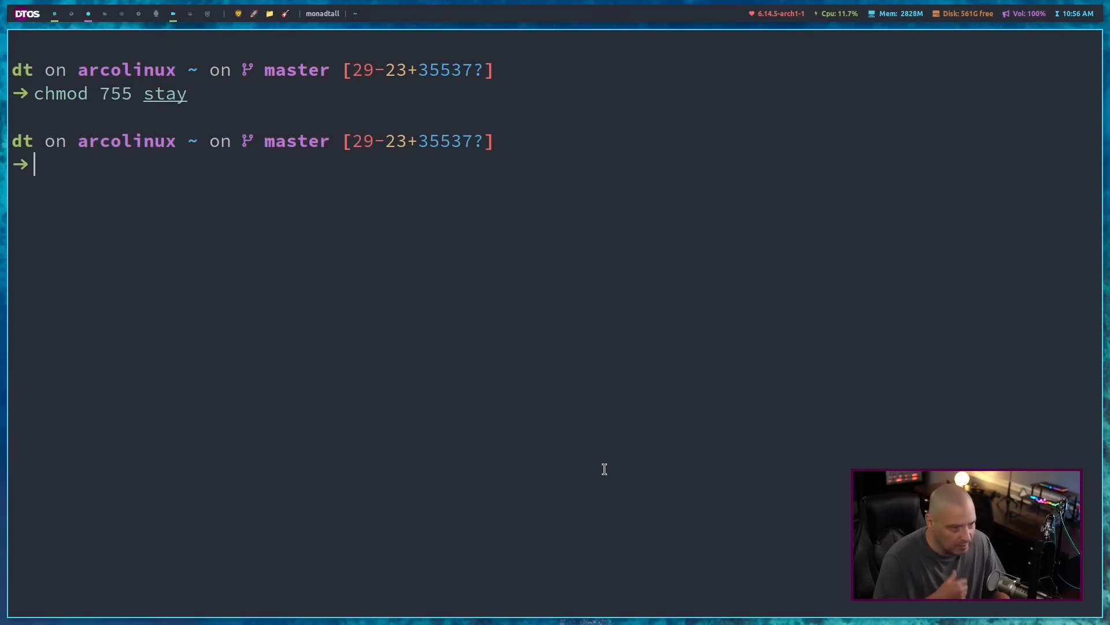
{"action": "type", "text": "./stay "}
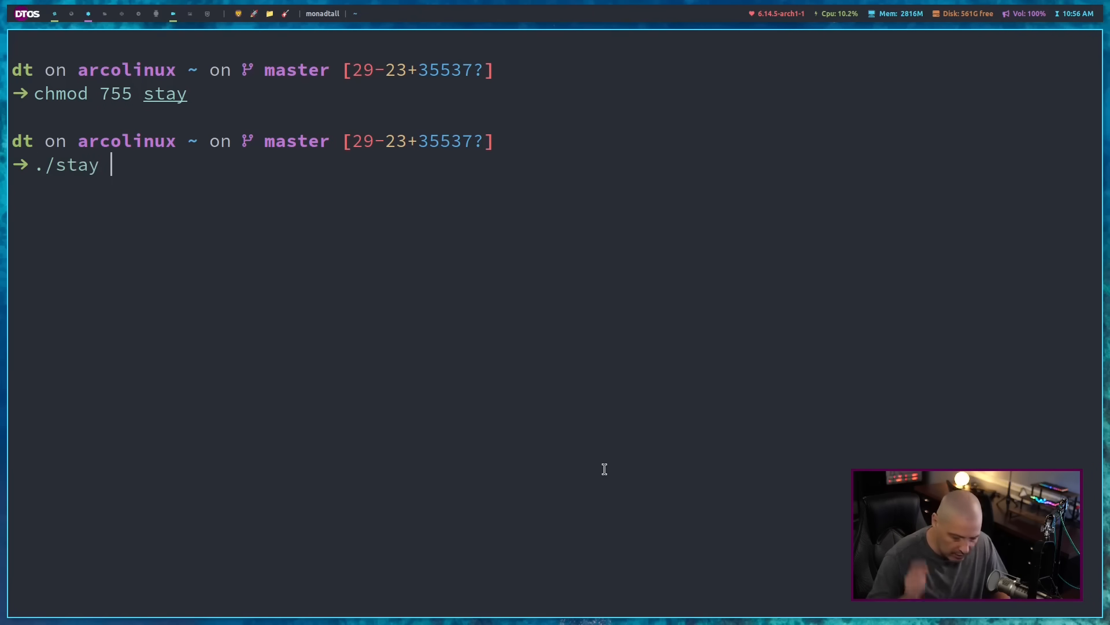
{"action": "type", "text": "ls"}
Run ./stay ls, then ./stay ls Downloads/ unquoted, dismissing each new window's prompt.
{"action": "key", "text": "Return"}
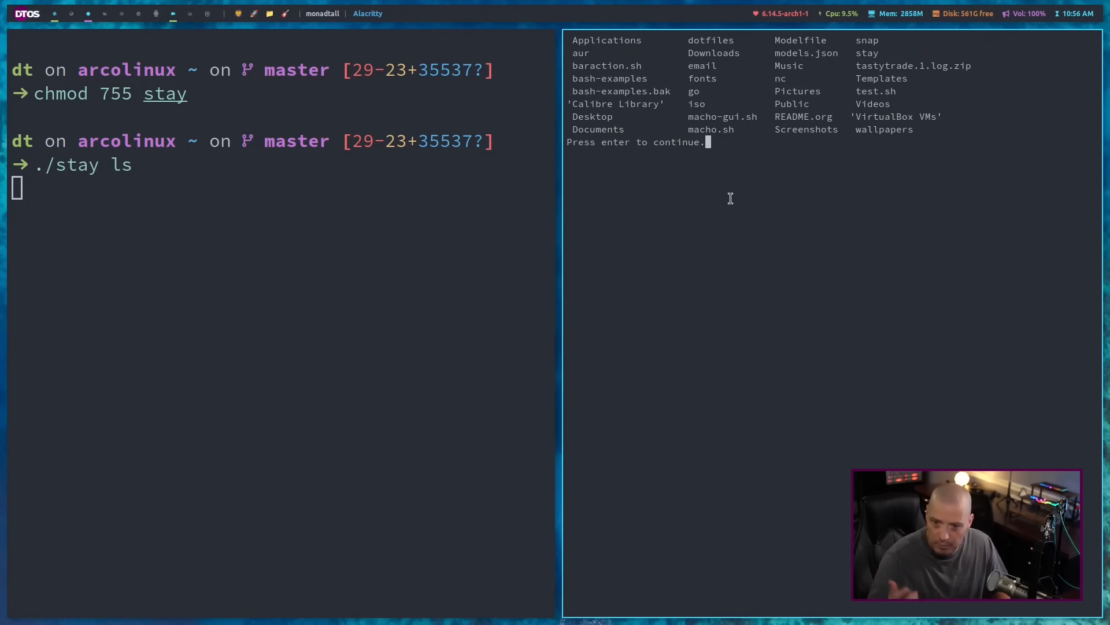
{"action": "key", "text": "Return"}
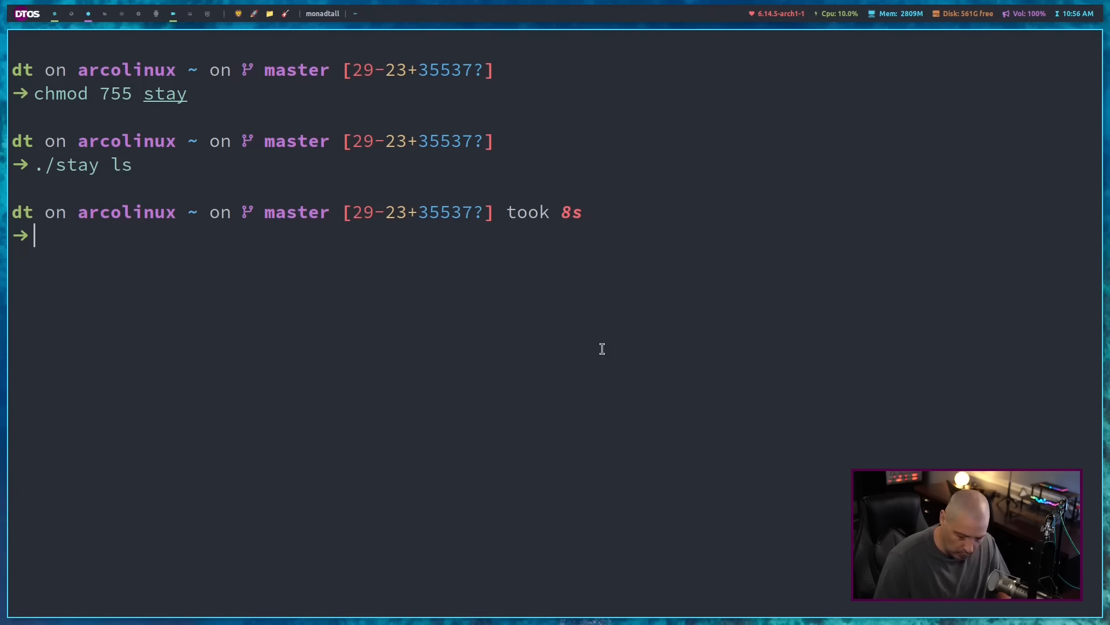
{"action": "key", "text": "Up"}
{"action": "type", "text": "Dopw"}
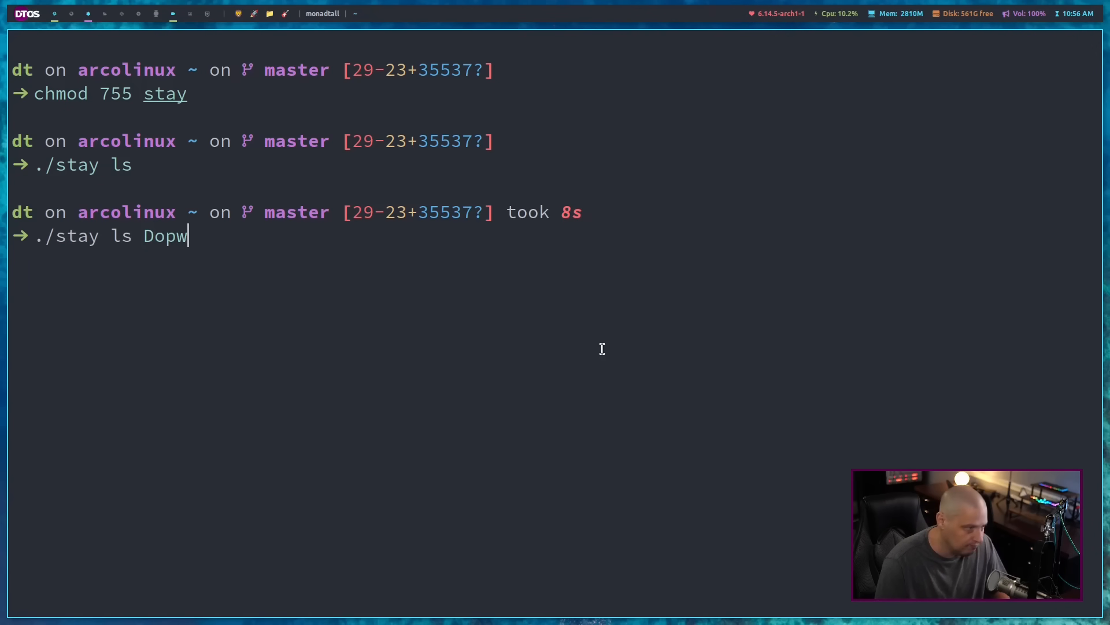
{"action": "key", "text": "BackSpace"}
{"action": "key", "text": "BackSpace"}
{"action": "type", "text": "w"}
{"action": "key", "text": "Tab"}
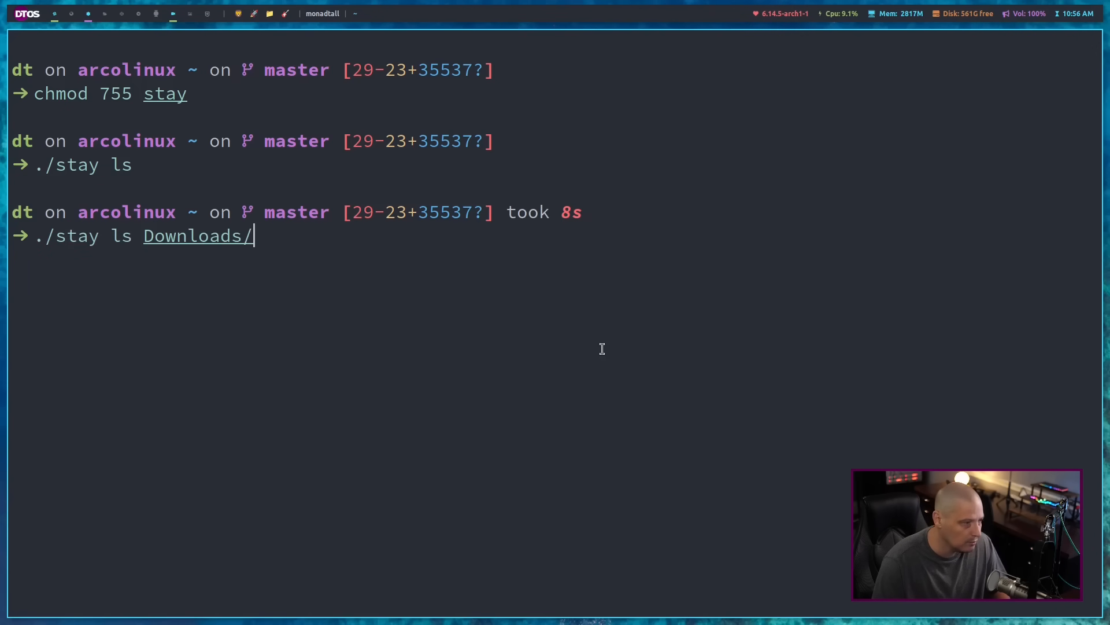
{"action": "key", "text": "Return"}
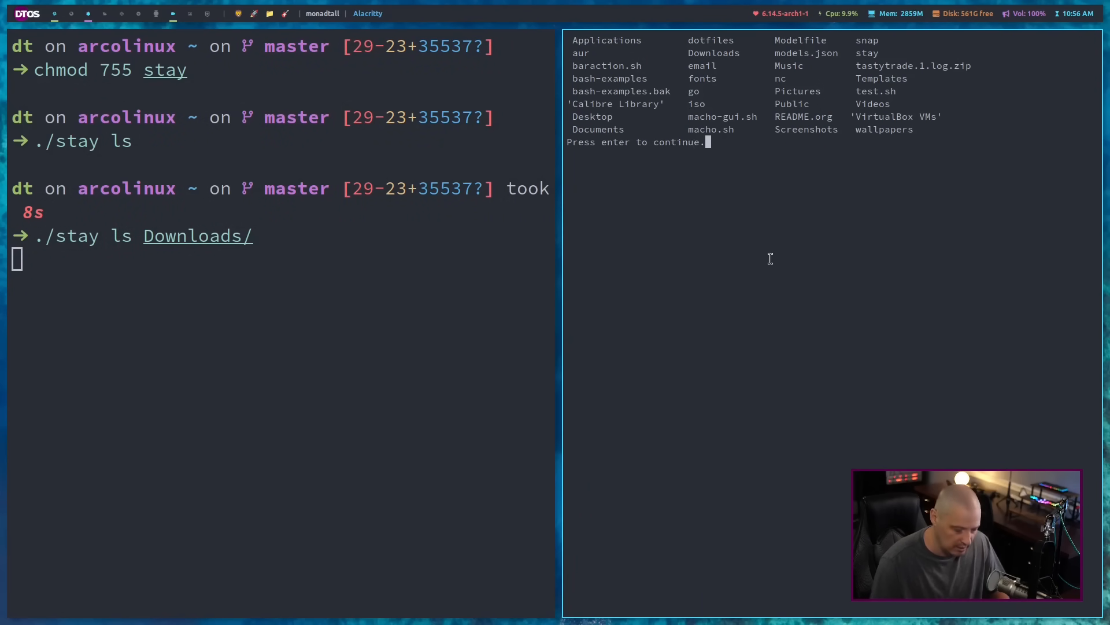
{"action": "key", "text": "Return"}
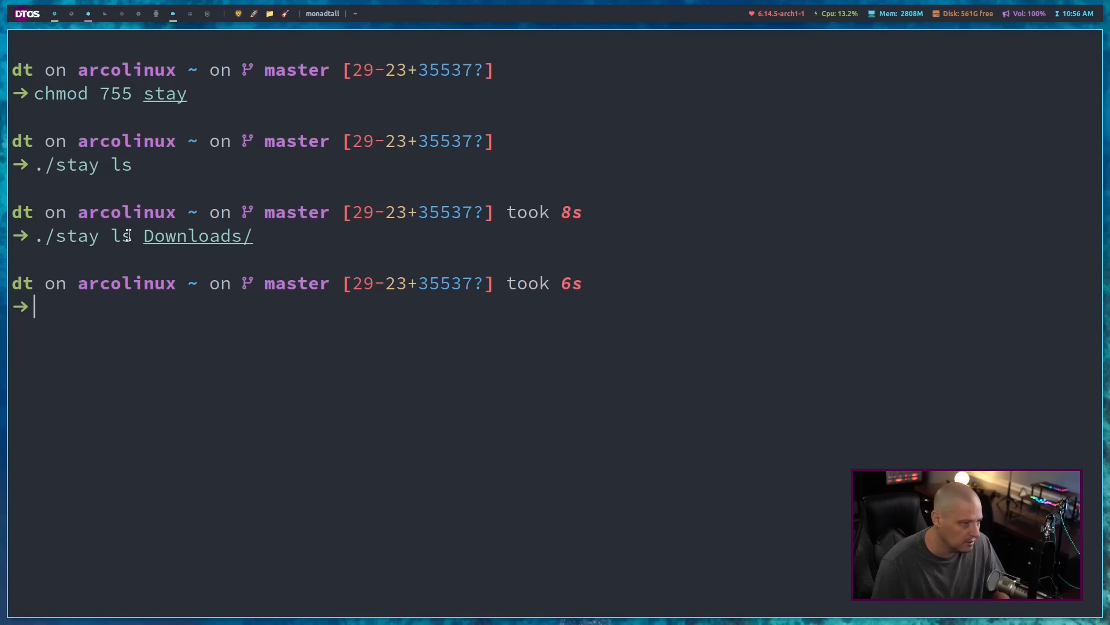
{"action": "left_click_drag", "start_coordinate": [132, 237], "coordinate": [274, 239]}
{"action": "left_click", "coordinate": [262, 440]}
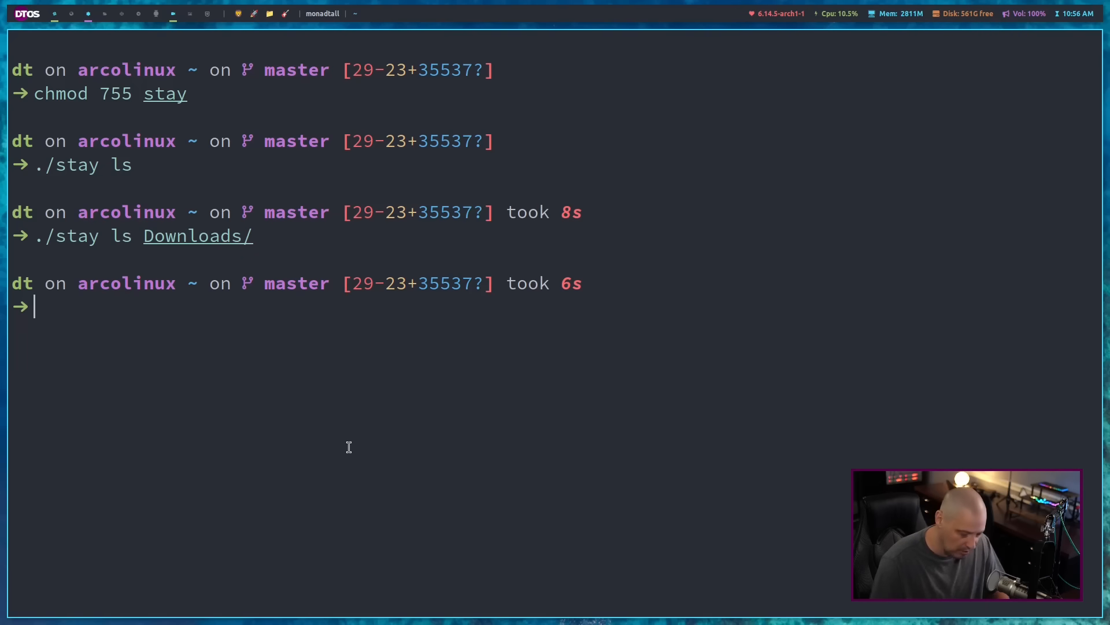
Recall the command and quote the argument as "ls Downloads/", pointing out ls and Downloads/.
{"action": "key", "text": "Up"}
{"action": "type", "text": "\""}
{"action": "key", "text": "Left"}
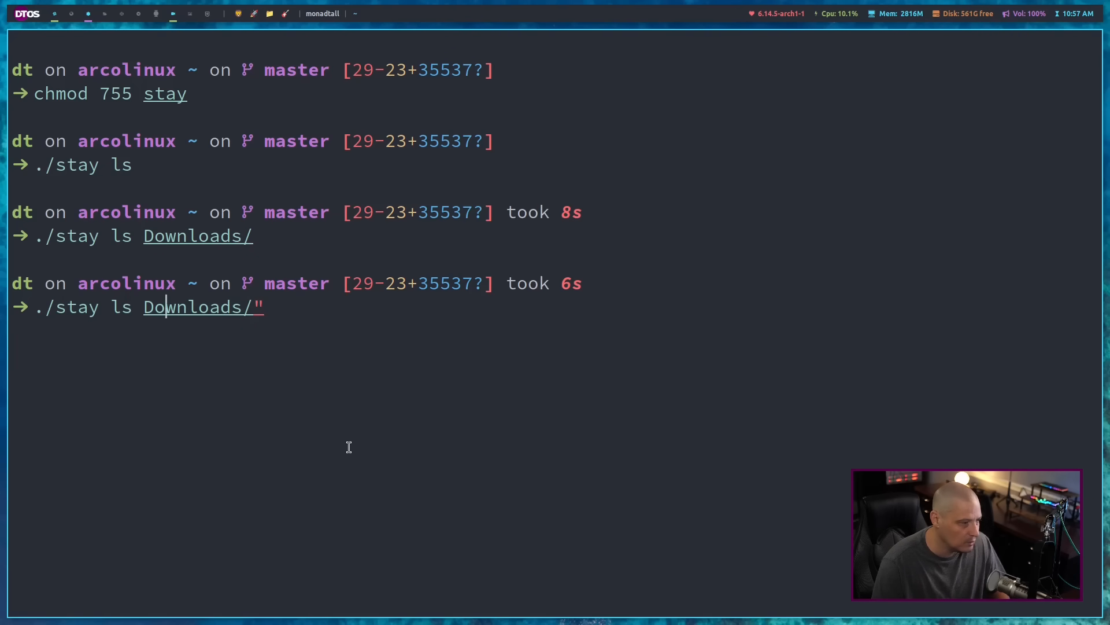
{"action": "type", "text": "\""}
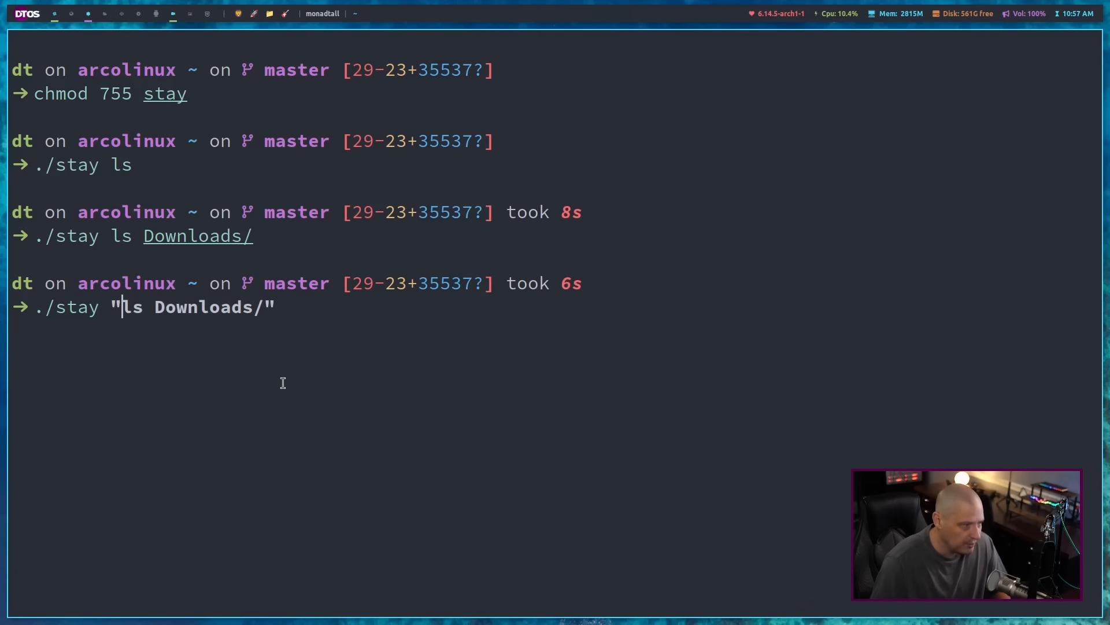
{"action": "left_click_drag", "start_coordinate": [102, 236], "coordinate": [162, 232]}
{"action": "left_click", "coordinate": [136, 236]}
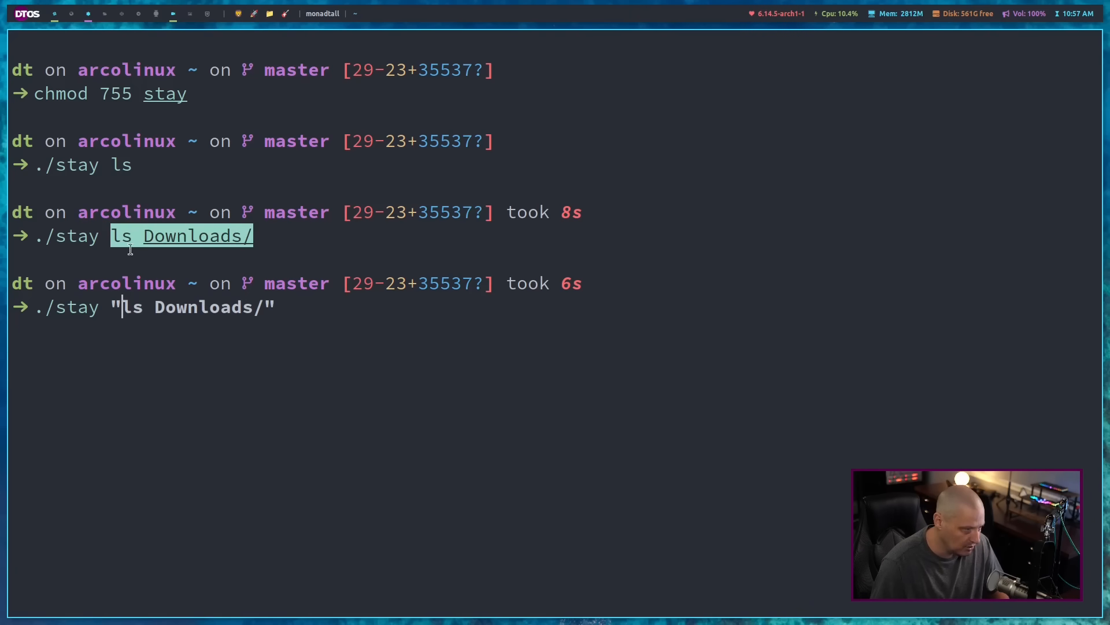
{"action": "left_click", "coordinate": [121, 236]}
{"action": "double_click", "coordinate": [120, 235]}
{"action": "left_click", "coordinate": [141, 239]}
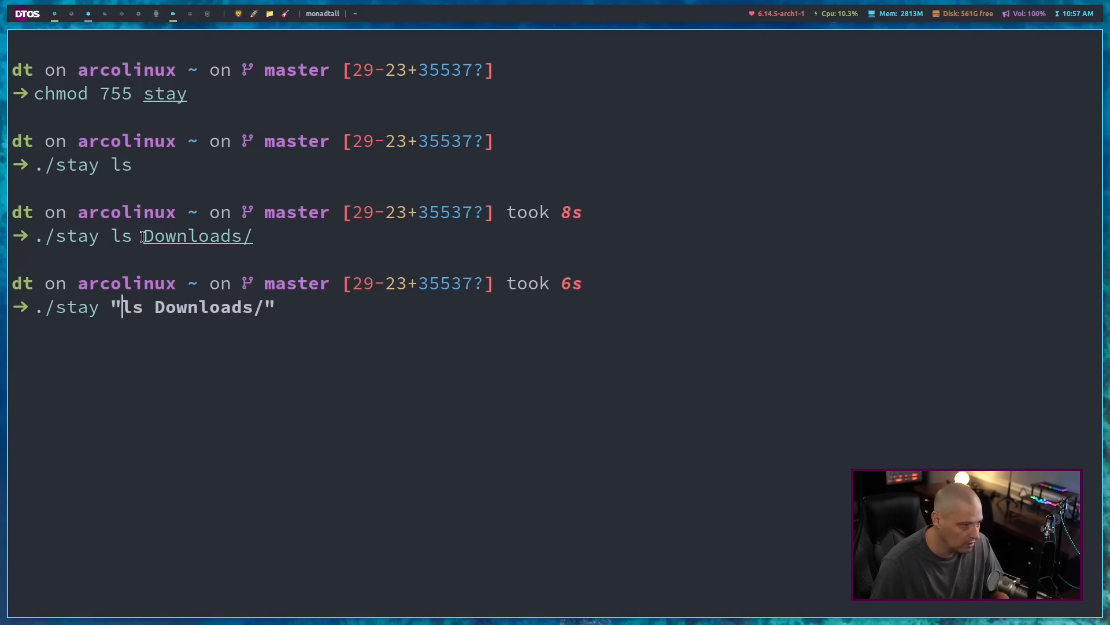
{"action": "left_click_drag", "start_coordinate": [140, 236], "coordinate": [253, 236]}
{"action": "left_click", "coordinate": [445, 495]}
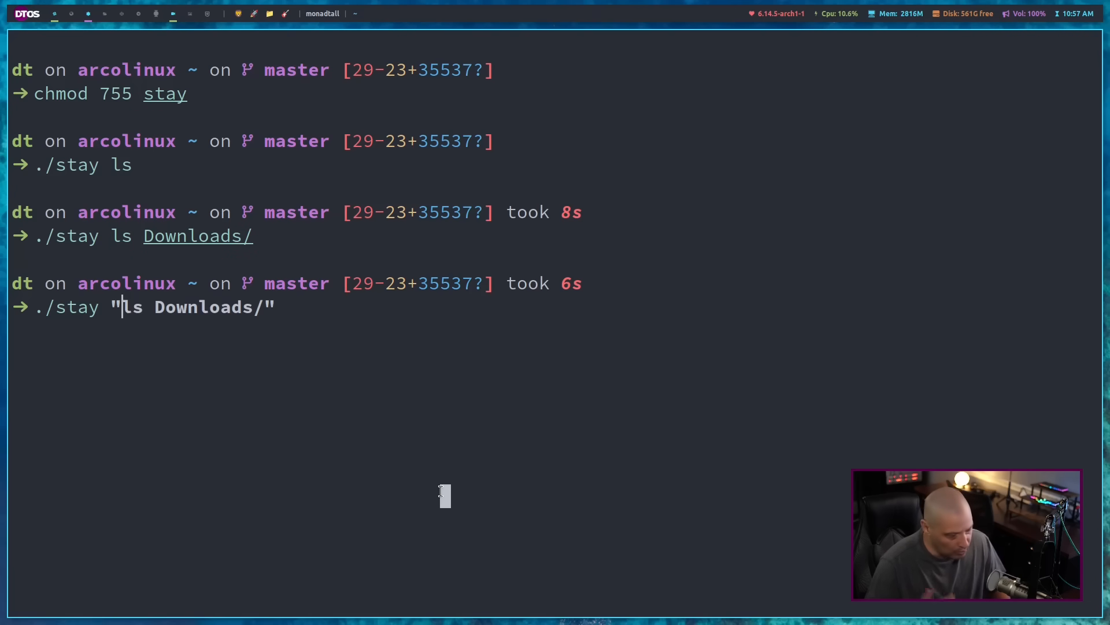
Run ./stay "ls Downloads/" which lists Downloads, dismiss it, then recall and start clearing the line.
{"action": "key", "text": "Return"}
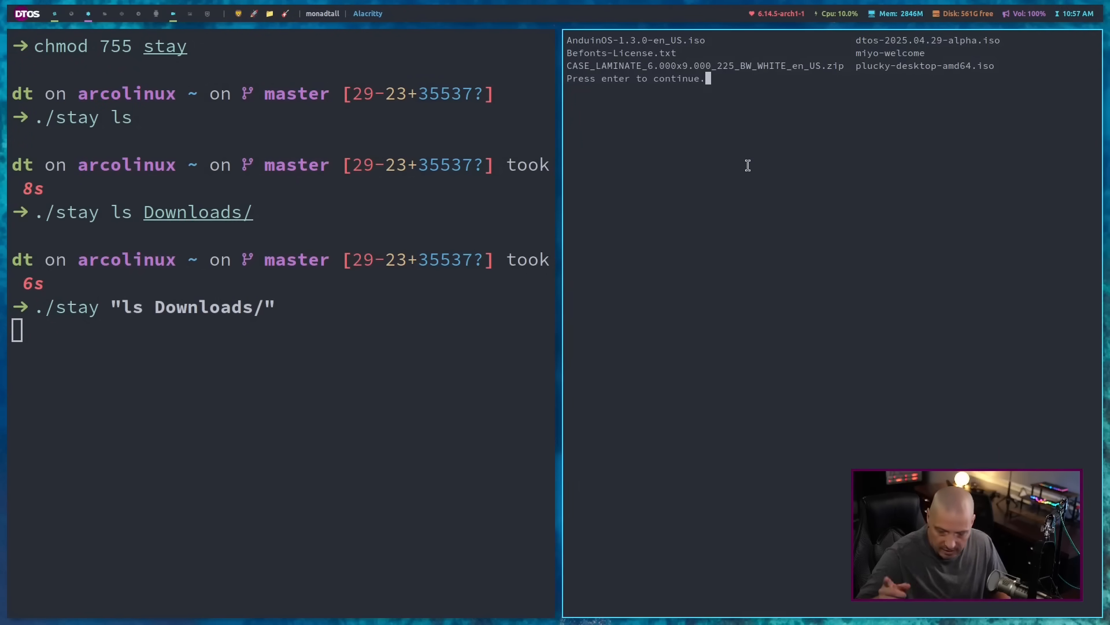
{"action": "key", "text": "Return"}
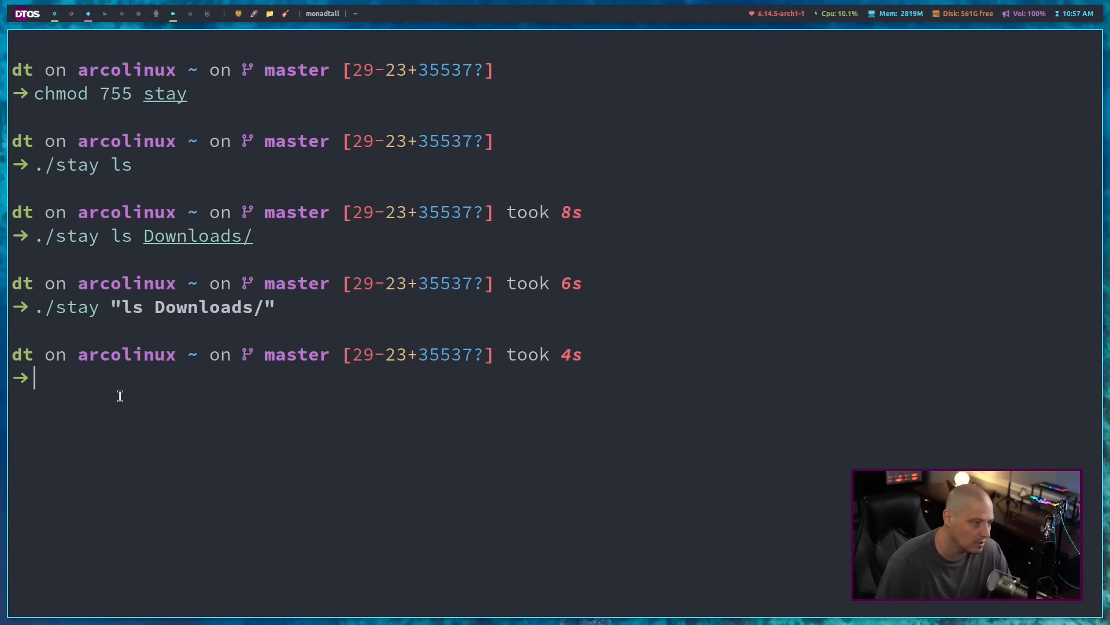
{"action": "left_click_drag", "start_coordinate": [111, 307], "coordinate": [287, 307]}
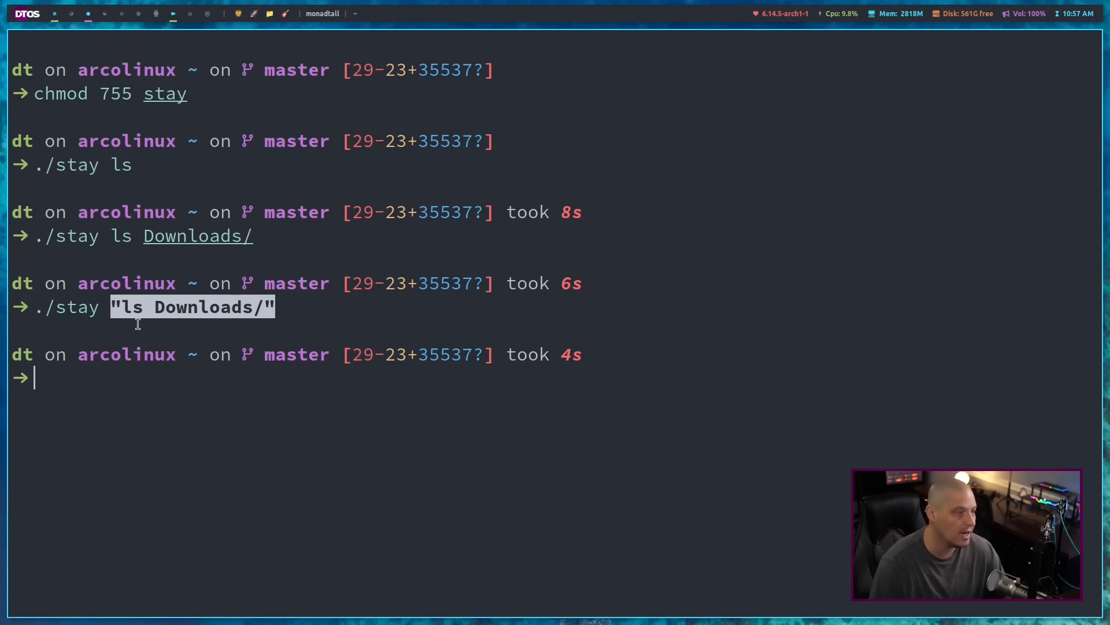
{"action": "left_click_drag", "start_coordinate": [112, 307], "coordinate": [278, 307]}
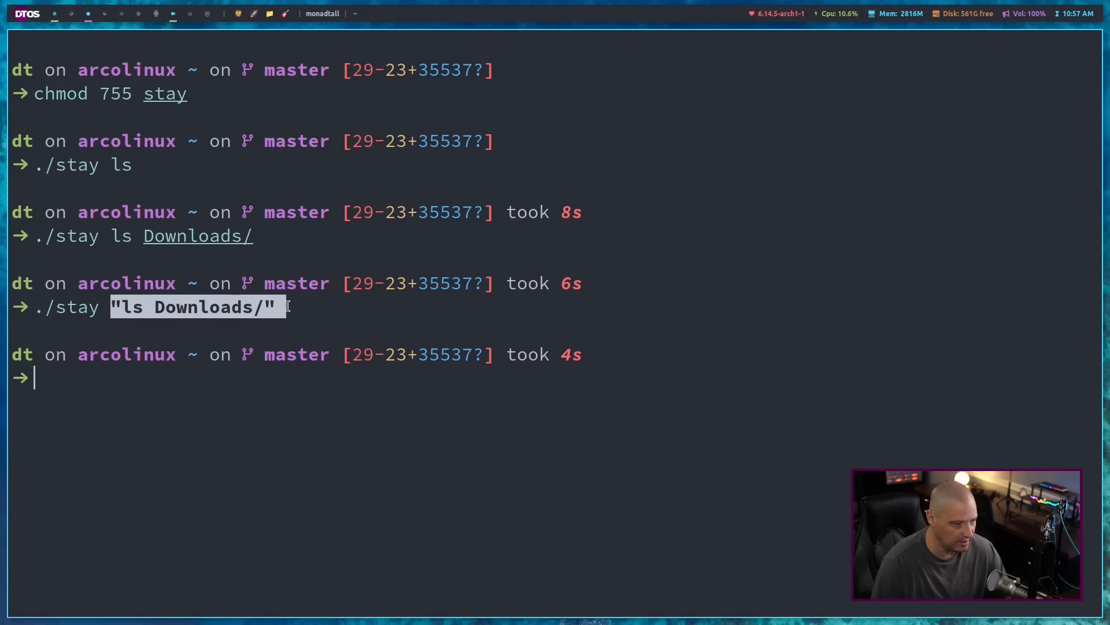
{"action": "left_click", "coordinate": [456, 575]}
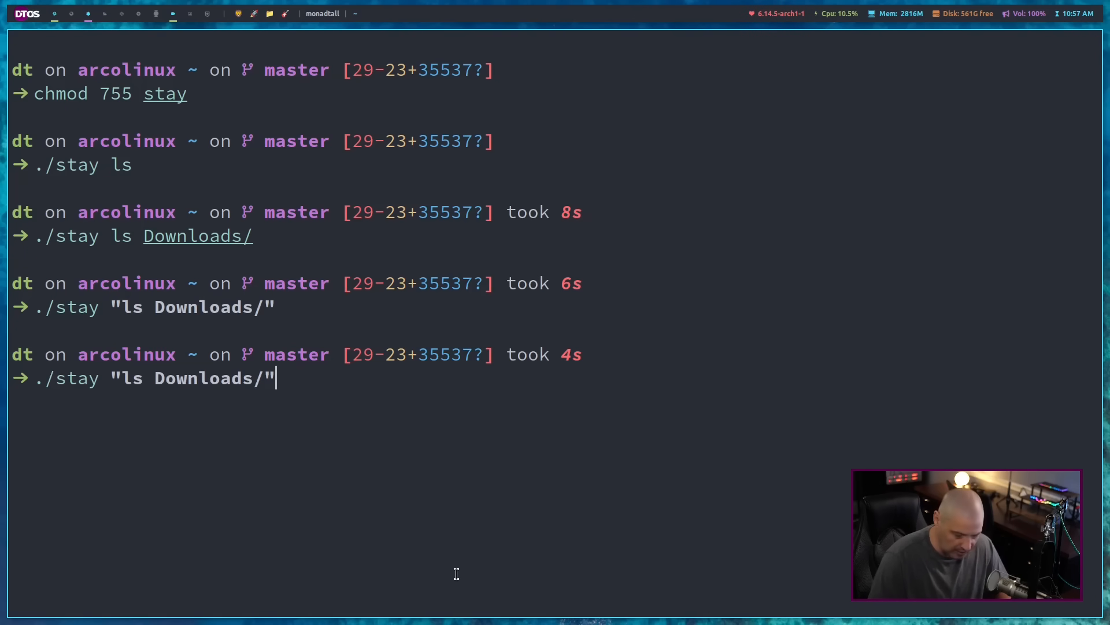
{"action": "key", "text": "Up"}
{"action": "key", "text": "BackSpace"}
{"action": "key", "text": "BackSpace"}
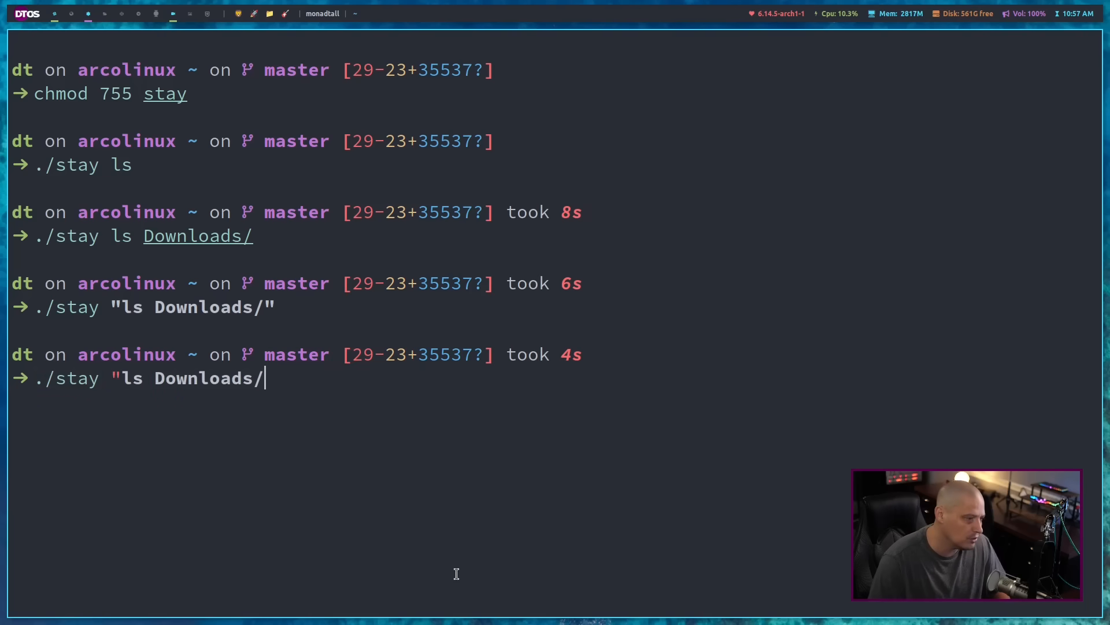
Open stay in Vim, change $1 to $* so all arguments pass, and save with :wq.
{"action": "key", "text": "BackSpace"}
{"action": "key", "text": "BackSpace"}
{"action": "key", "text": "BackSpace"}
{"action": "key", "text": "BackSpace"}
{"action": "key", "text": "BackSpace"}
{"action": "key", "text": "BackSpace"}
{"action": "key", "text": "BackSpace"}
{"action": "key", "text": "BackSpace"}
{"action": "type", "text": "vim "}
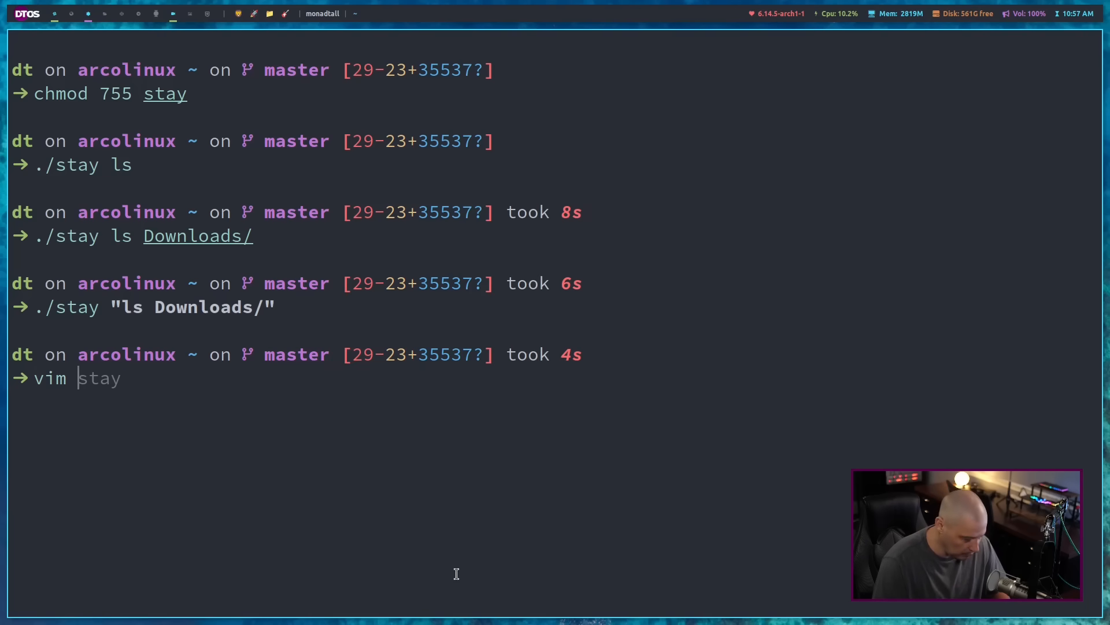
{"action": "type", "text": "stay"}
{"action": "key", "text": "Return"}
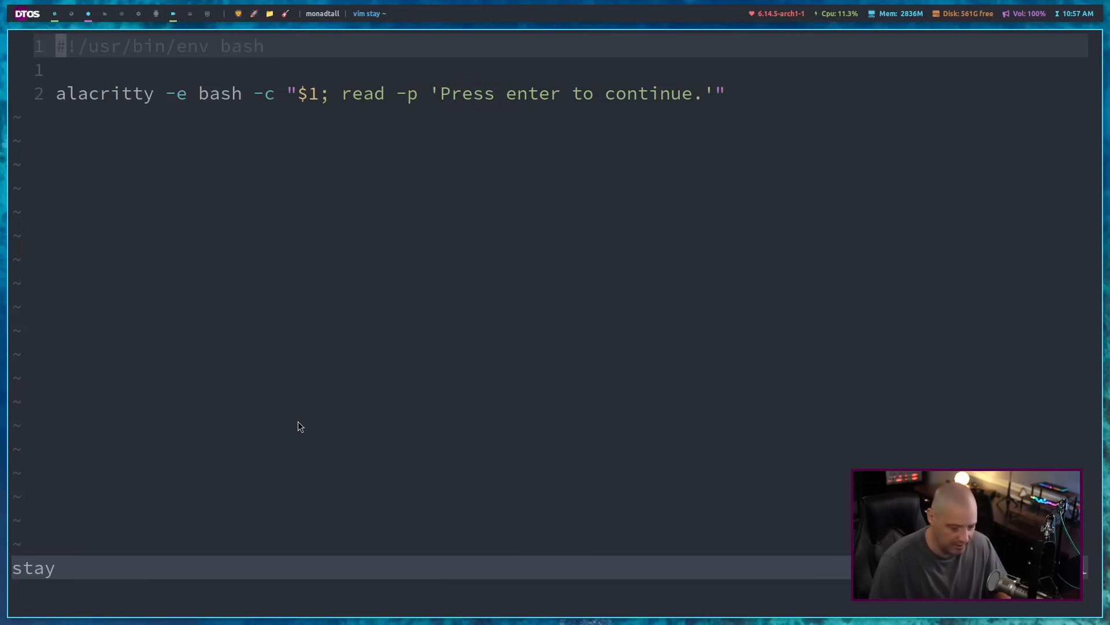
{"action": "key", "text": "j"}
{"action": "key", "text": "j"}
{"action": "key", "text": "l"}
{"action": "key", "text": "l"}
{"action": "key", "text": "e"}
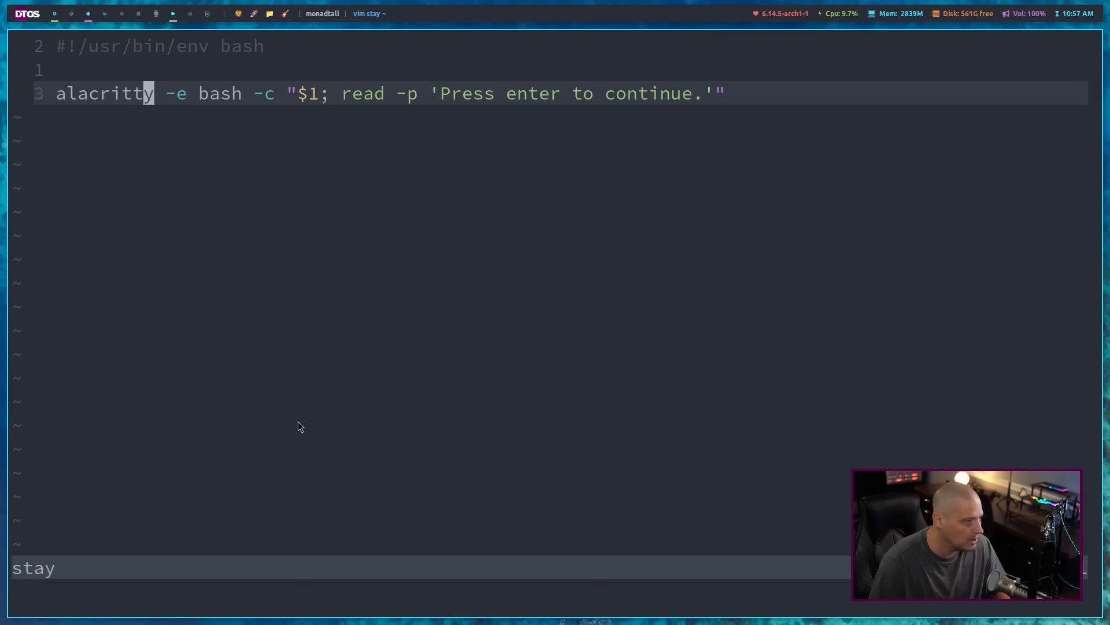
{"action": "key", "text": "e"}
{"action": "key", "text": "e"}
{"action": "key", "text": "e"}
{"action": "key", "text": "e"}
{"action": "key", "text": "i"}
{"action": "key", "text": "BackSpace"}
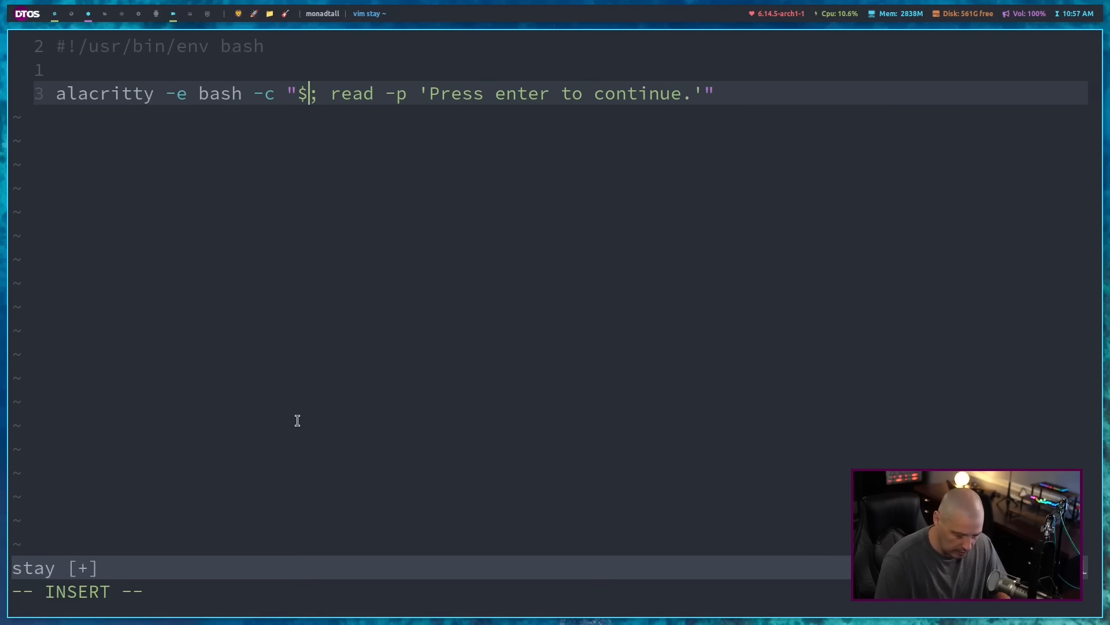
{"action": "type", "text": "*"}
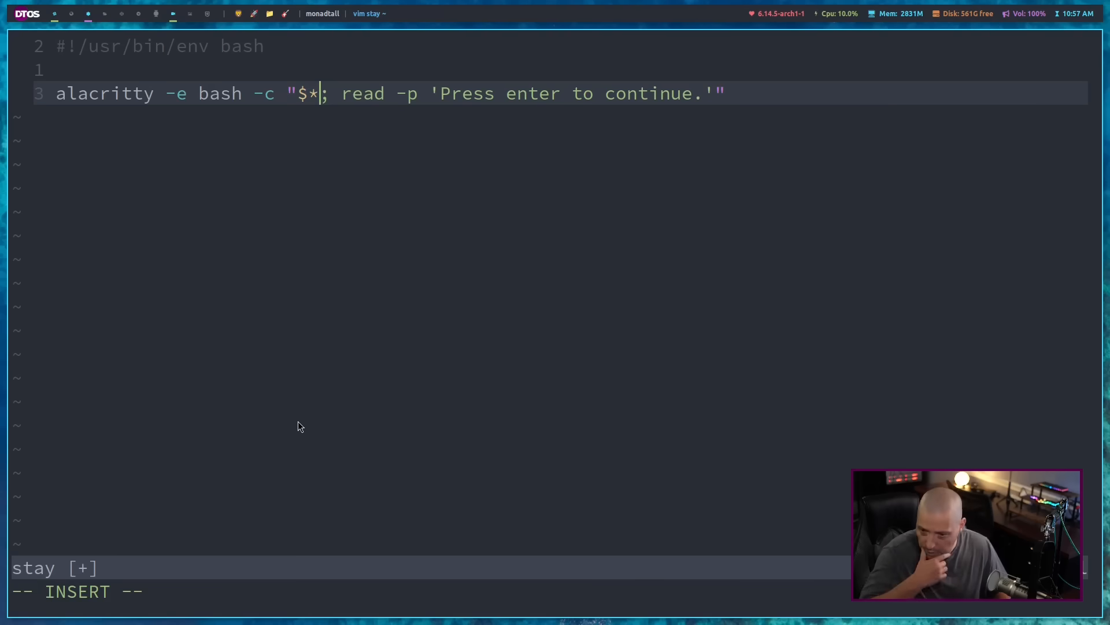
{"action": "key", "text": "Escape"}
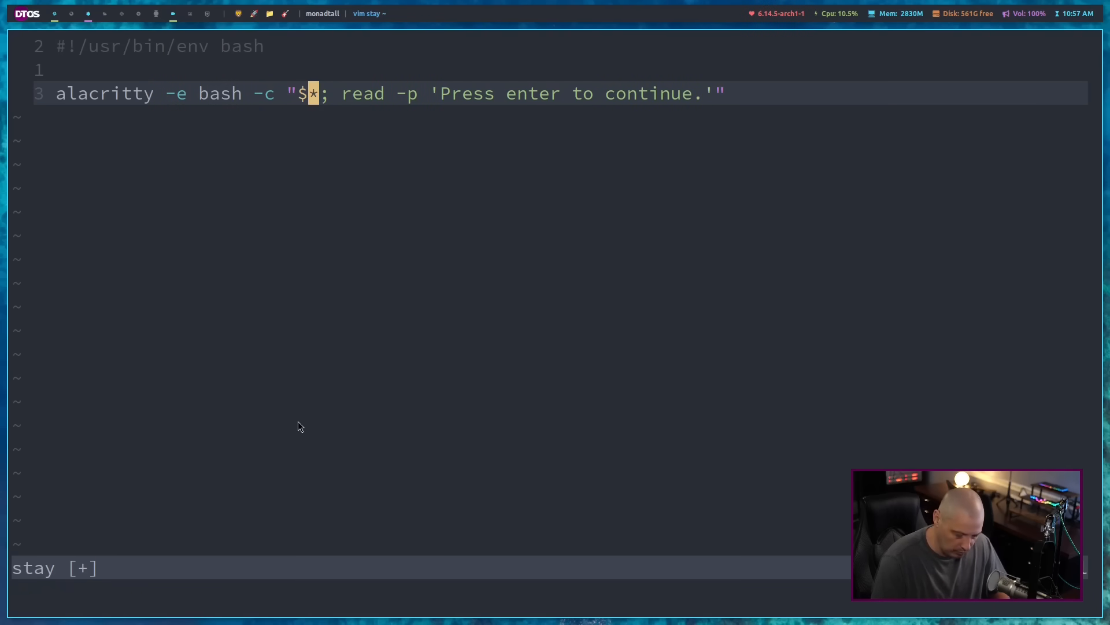
{"action": "type", "text": ":wq"}
{"action": "key", "text": "Return"}
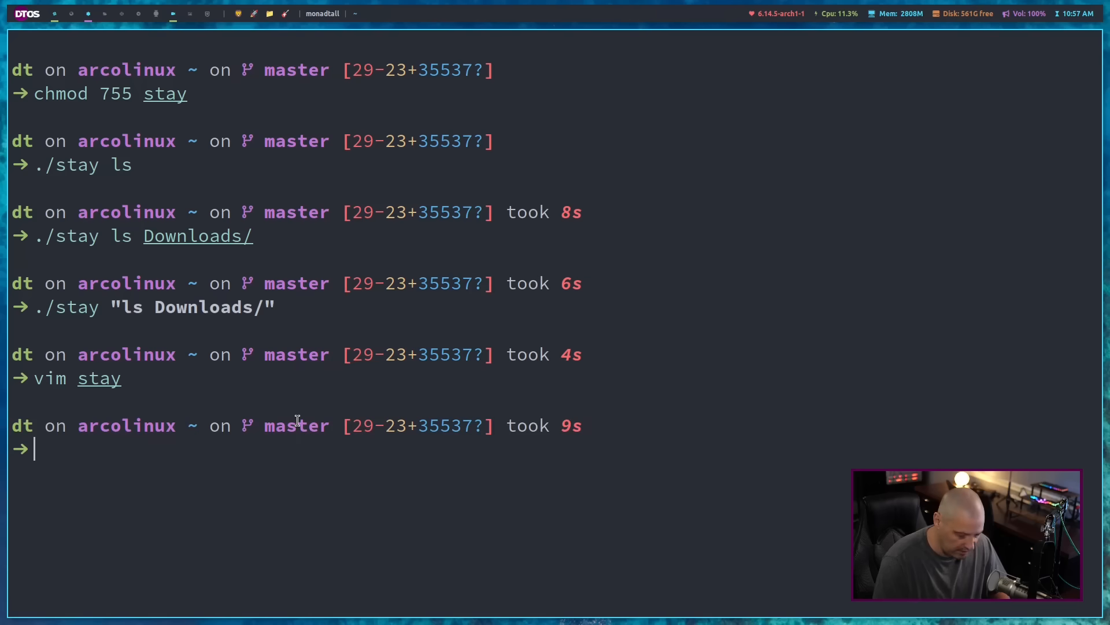
{"action": "type", "text": "./stay \"ls Downloads/"}
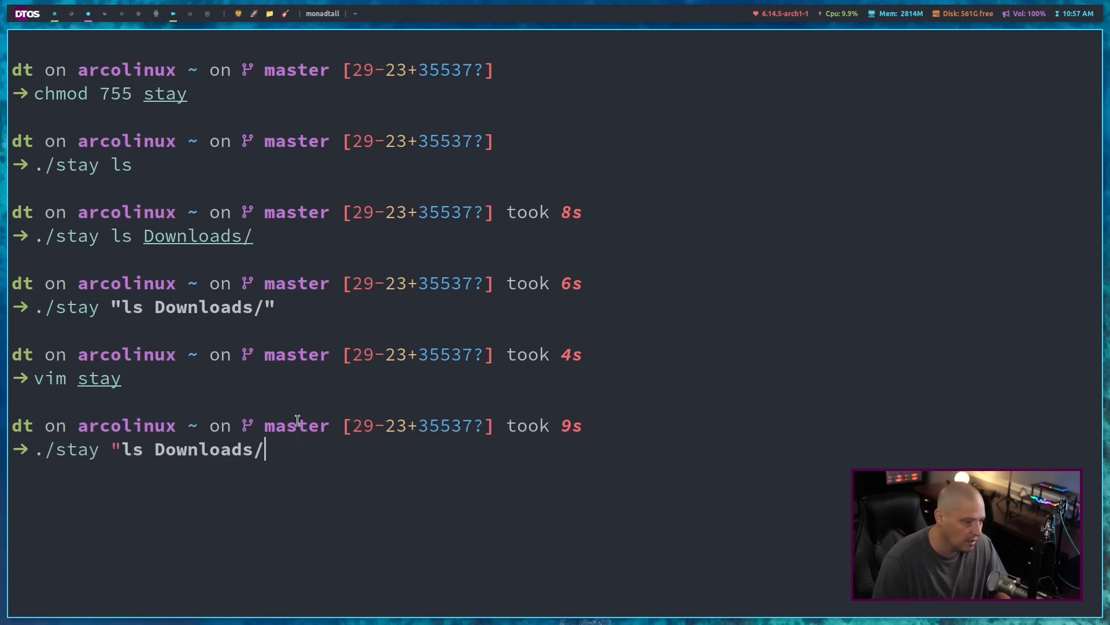
Run ./stay ls Downloads/ unquoted, which now lists Downloads, and dismiss the window.
{"action": "key", "text": "BackSpace"}
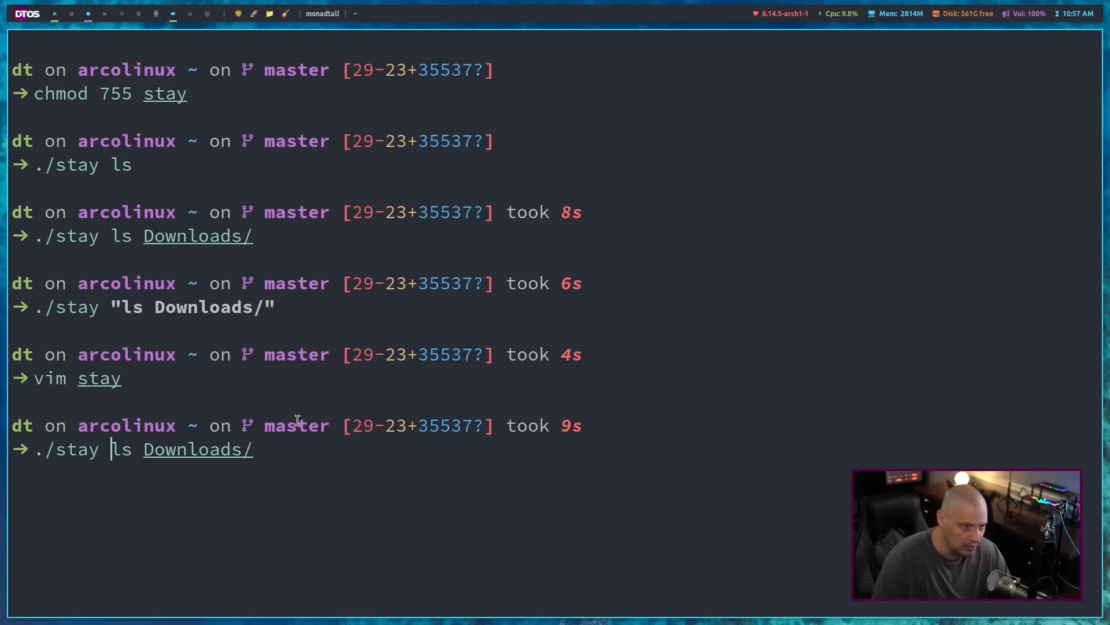
{"action": "key", "text": "Return"}
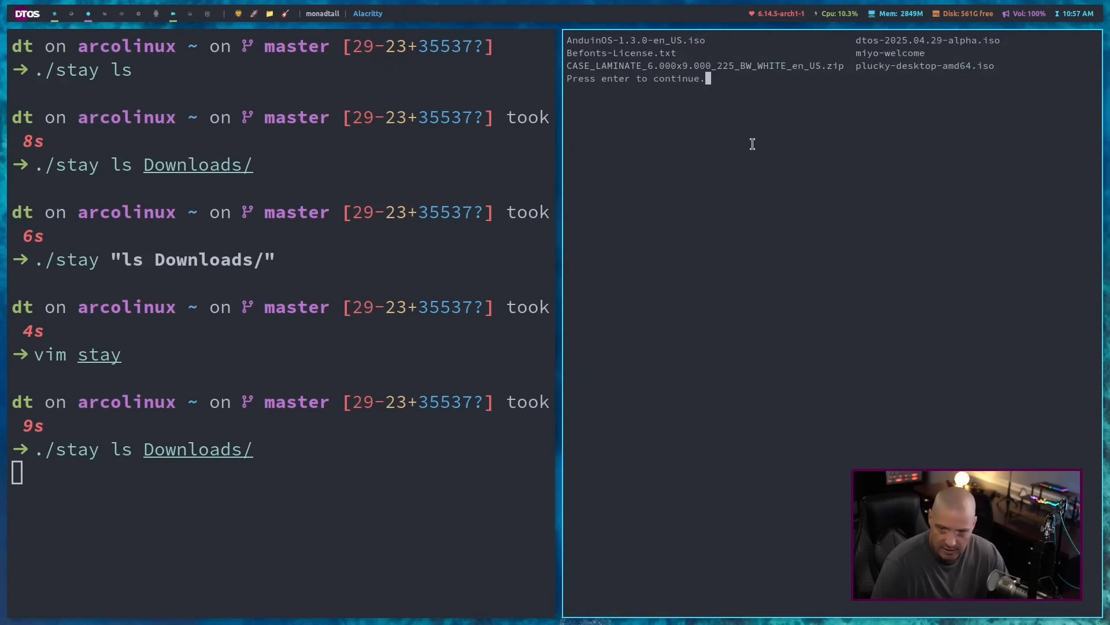
{"action": "key", "text": "Return"}
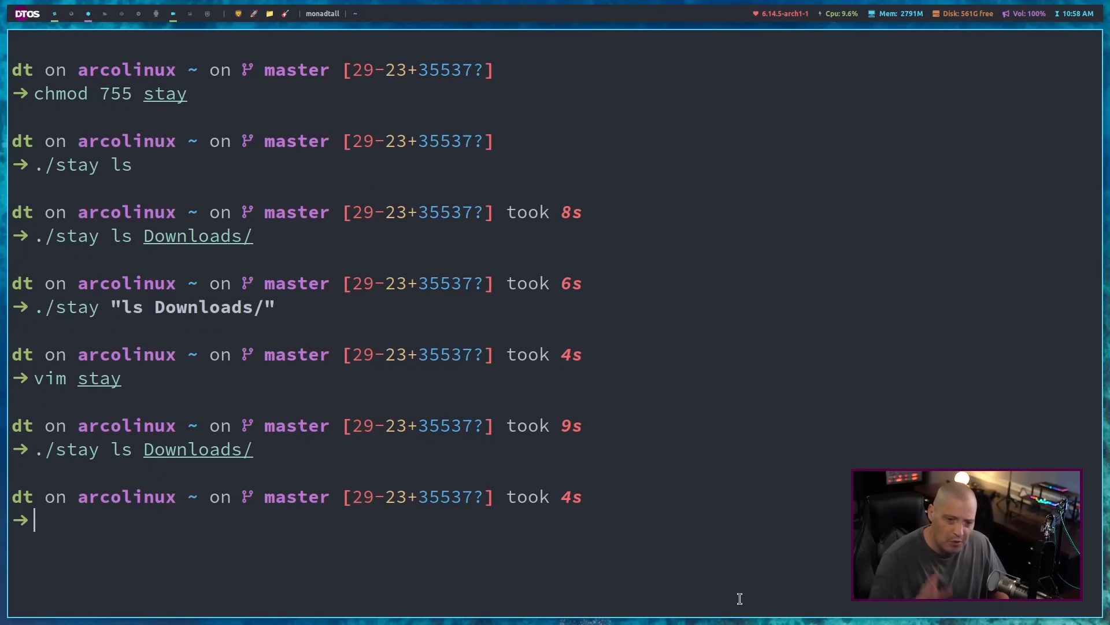
{"action": "type", "text": "vim st"}
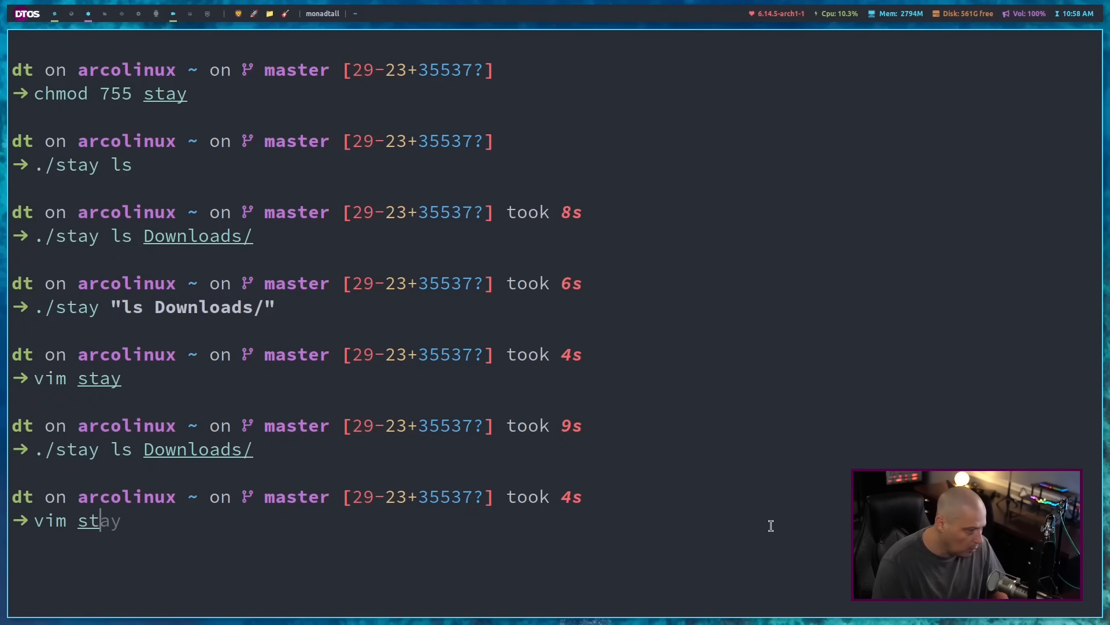
{"action": "type", "text": "ay"}
Open stay in Vim, insert ' tput setaf 5 bold;' before read, and save with :wq.
{"action": "key", "text": "Return"}
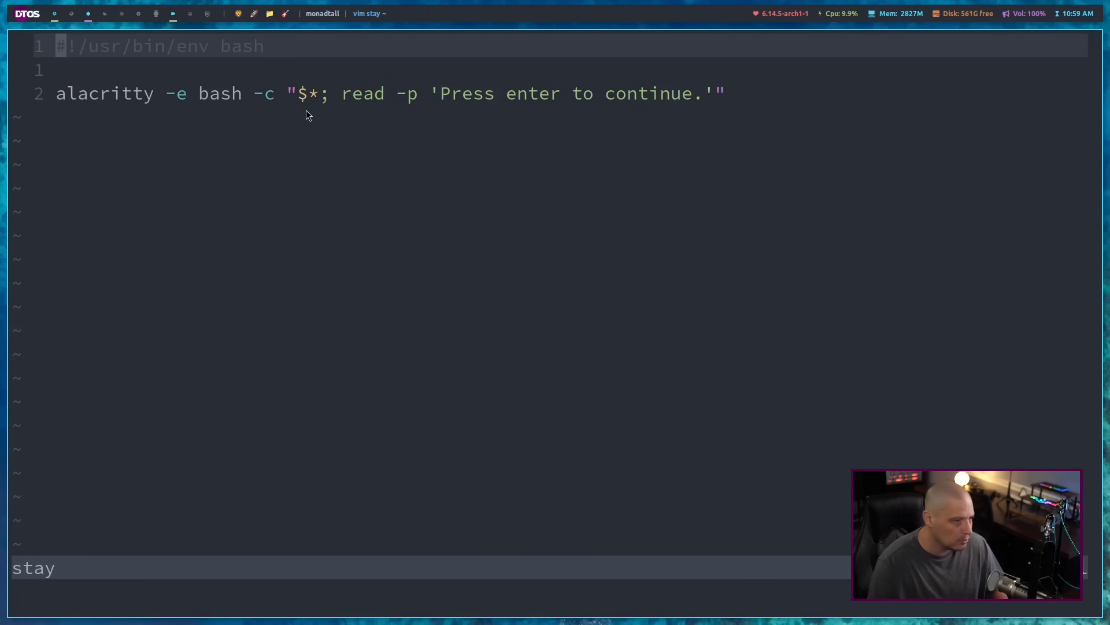
{"action": "left_click", "coordinate": [314, 94]}
{"action": "key", "text": "v"}
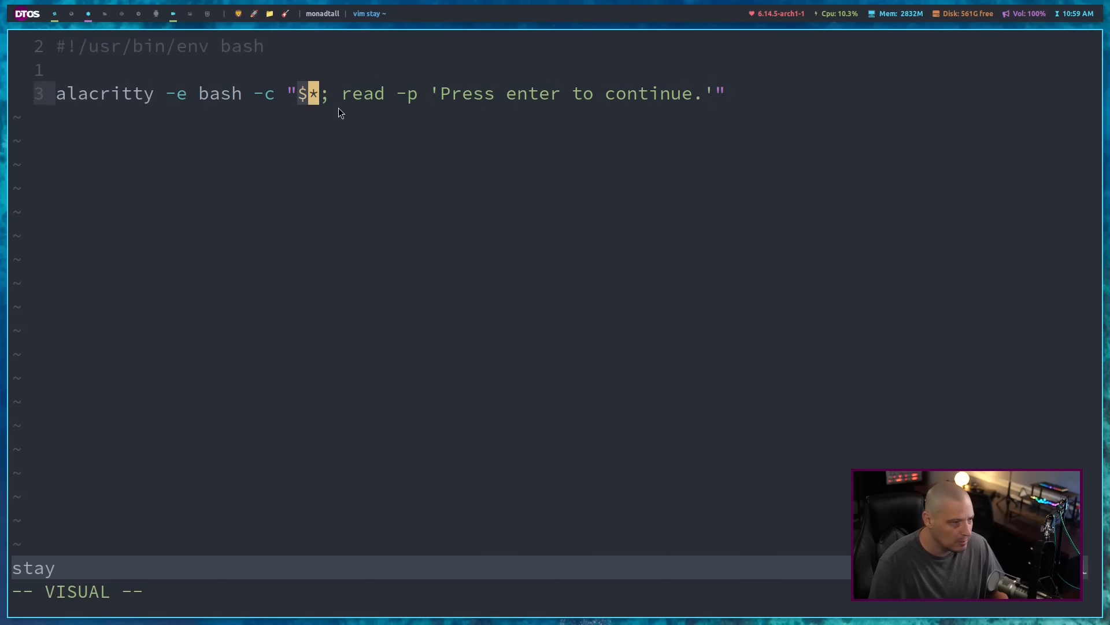
{"action": "left_click", "coordinate": [337, 102]}
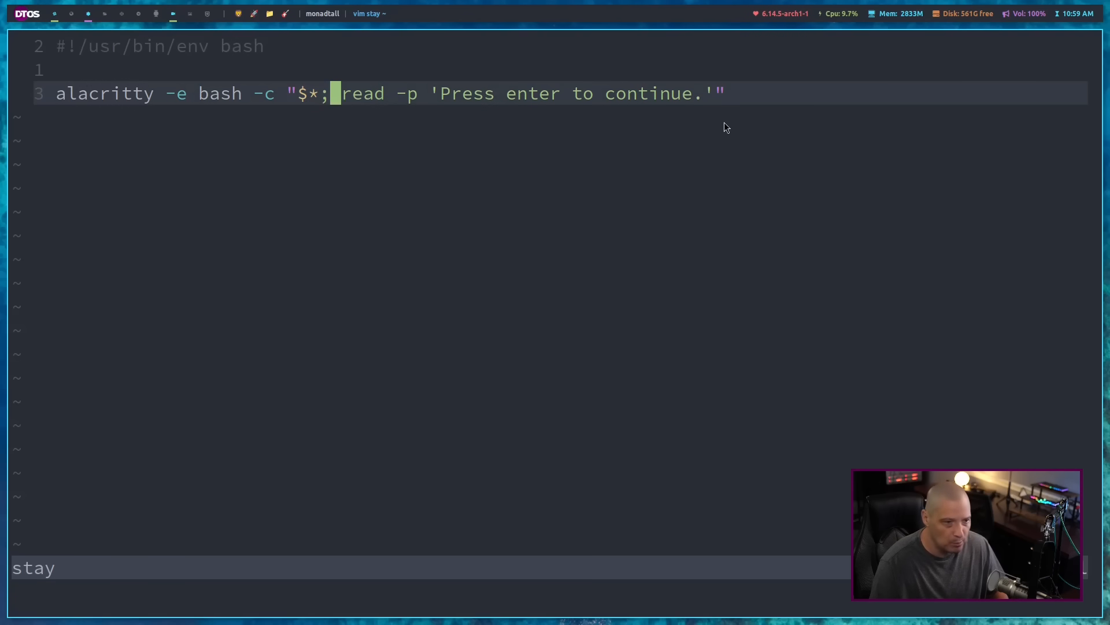
{"action": "key", "text": "i"}
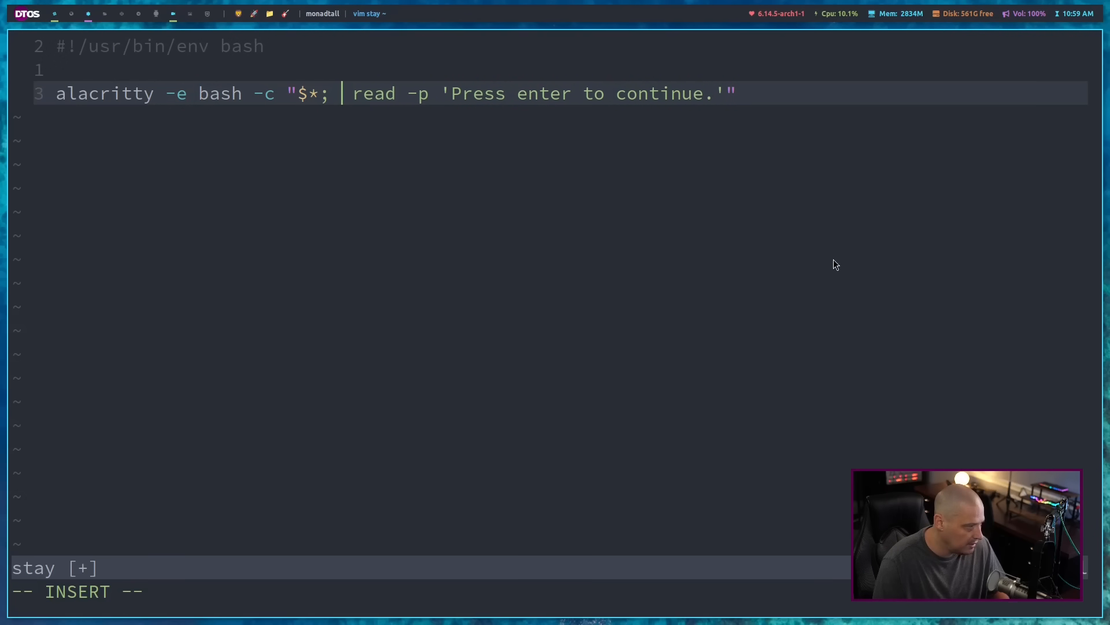
{"action": "type", "text": "tput "}
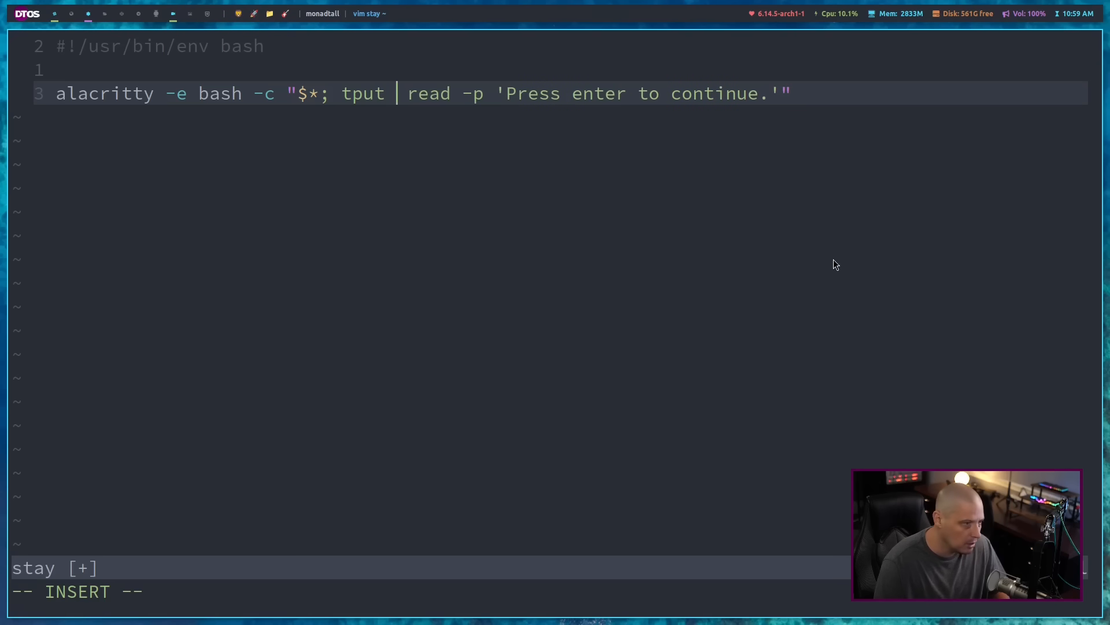
{"action": "type", "text": "setaf"}
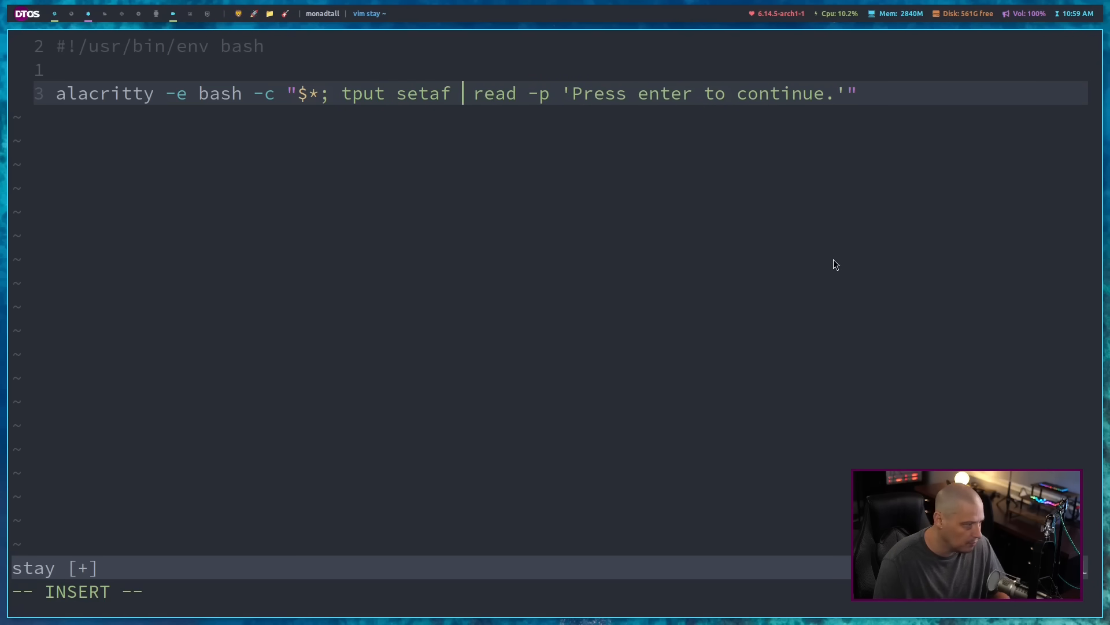
{"action": "type", "text": " 5"}
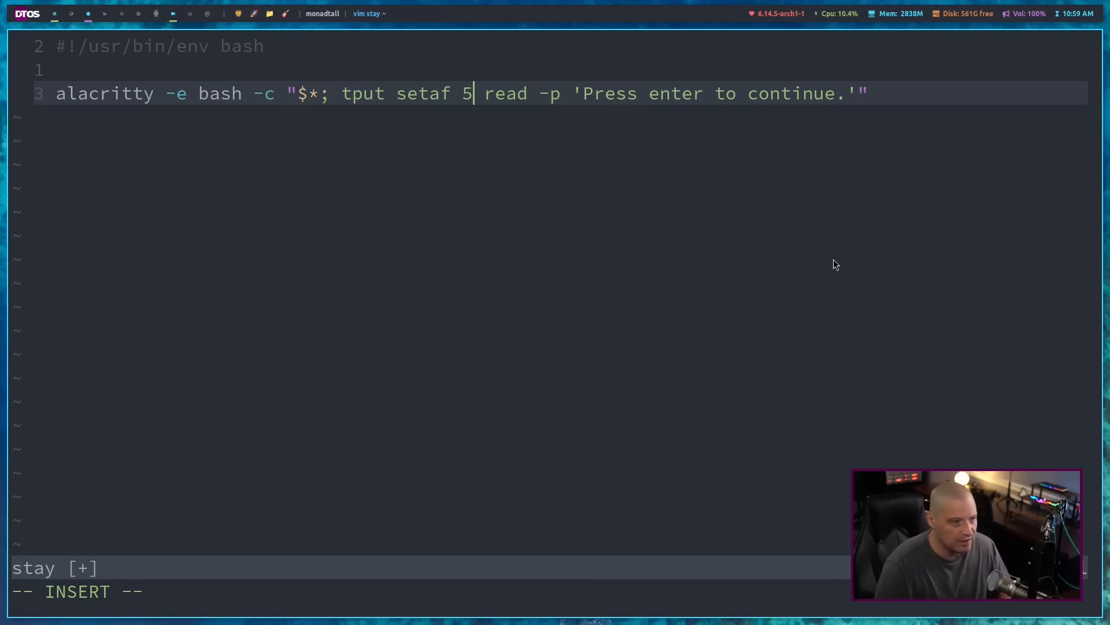
{"action": "type", "text": "bold "}
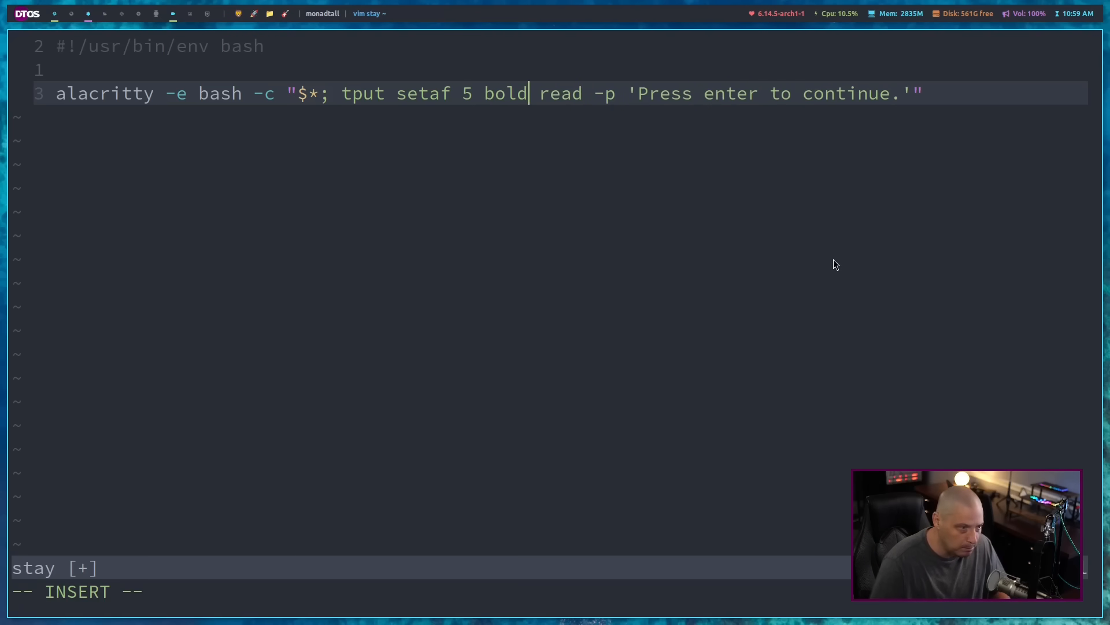
{"action": "type", "text": ";"}
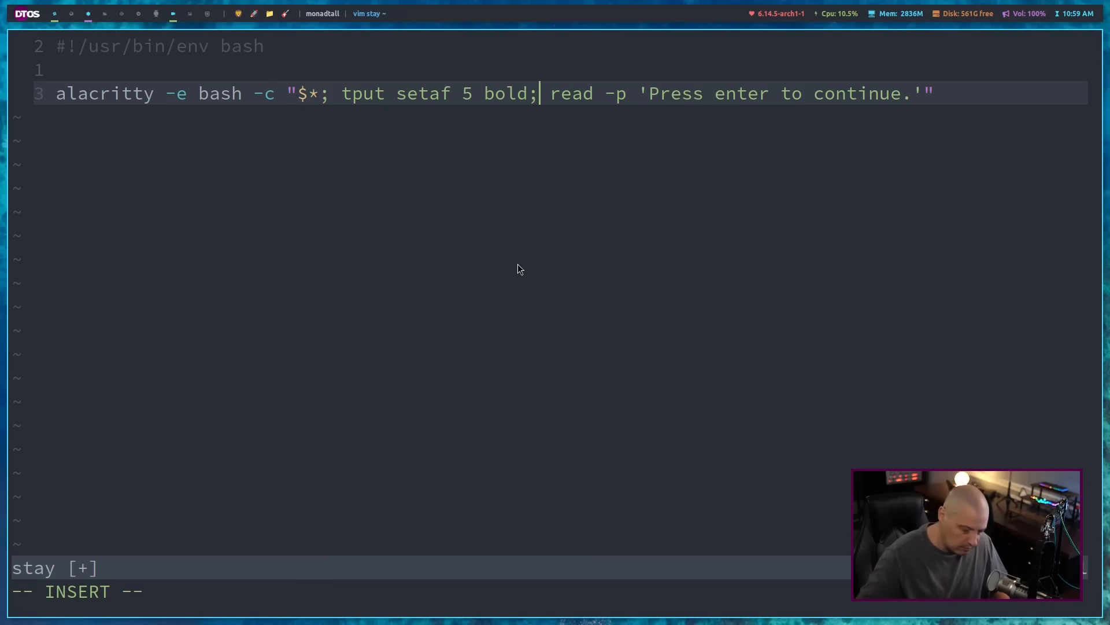
{"action": "key", "text": "Escape"}
{"action": "type", "text": ":wq"}
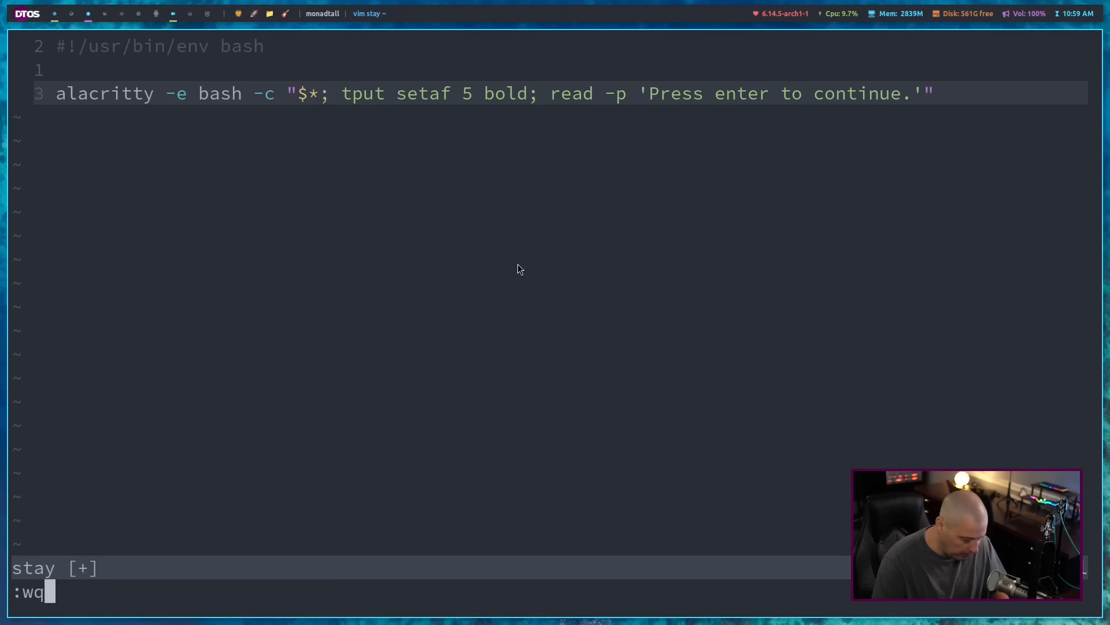
{"action": "key", "text": "Return"}
{"action": "type", "text": "./st"}
Change the recalled command to ./stay cat .bashrc, run it, and dismiss the new window.
{"action": "key", "text": "Right"}
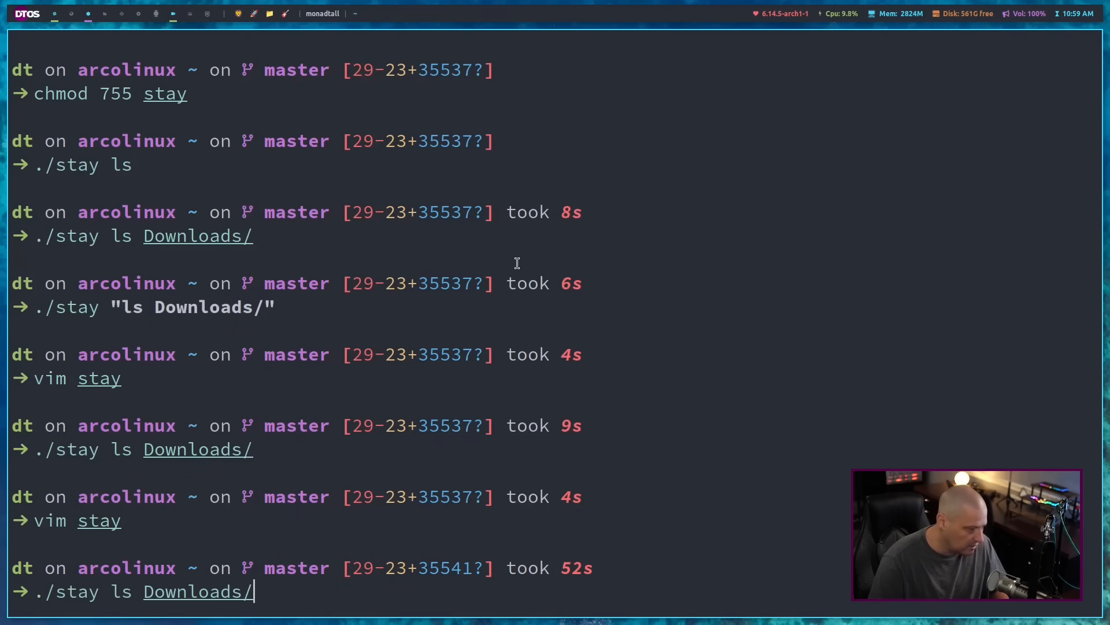
{"action": "key", "text": "BackSpace"}
{"action": "key", "text": "BackSpace"}
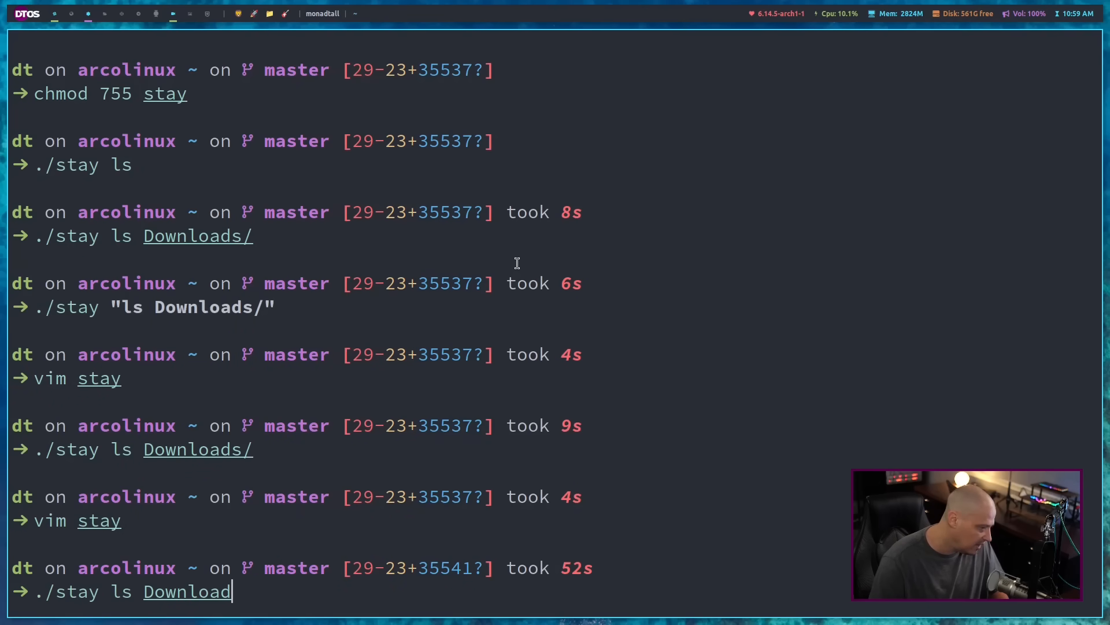
{"action": "key", "text": "BackSpace"}
{"action": "key", "text": "BackSpace"}
{"action": "key", "text": "BackSpace"}
{"action": "key", "text": "BackSpace"}
{"action": "key", "text": "BackSpace"}
{"action": "key", "text": "BackSpace"}
{"action": "type", "text": "cat "}
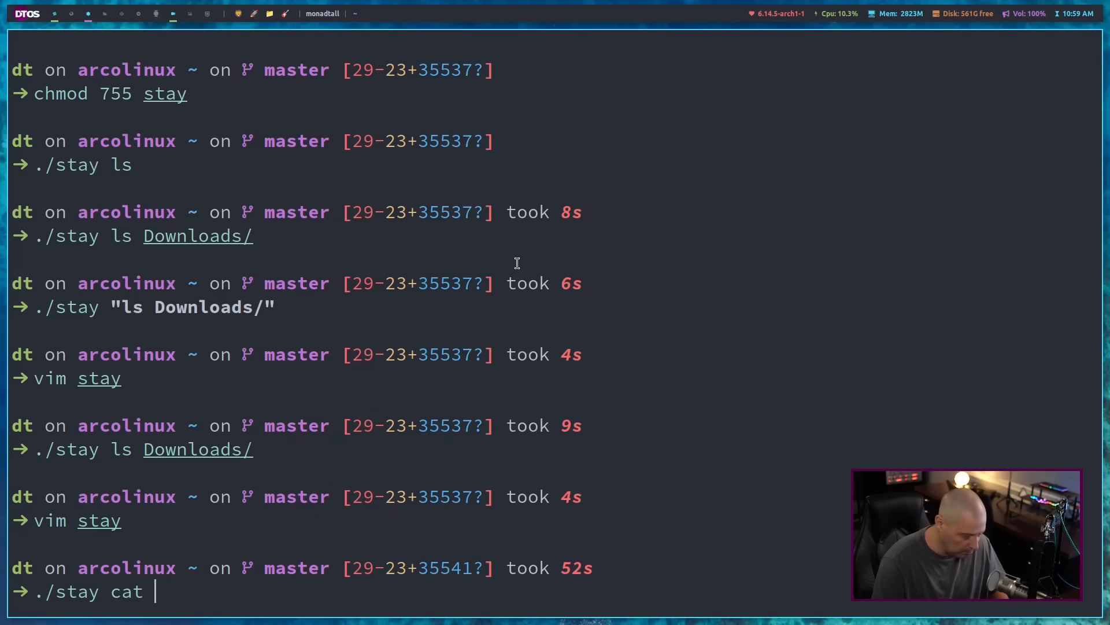
{"action": "type", "text": "/etc"}
{"action": "key", "text": "BackSpace"}
{"action": "key", "text": "BackSpace"}
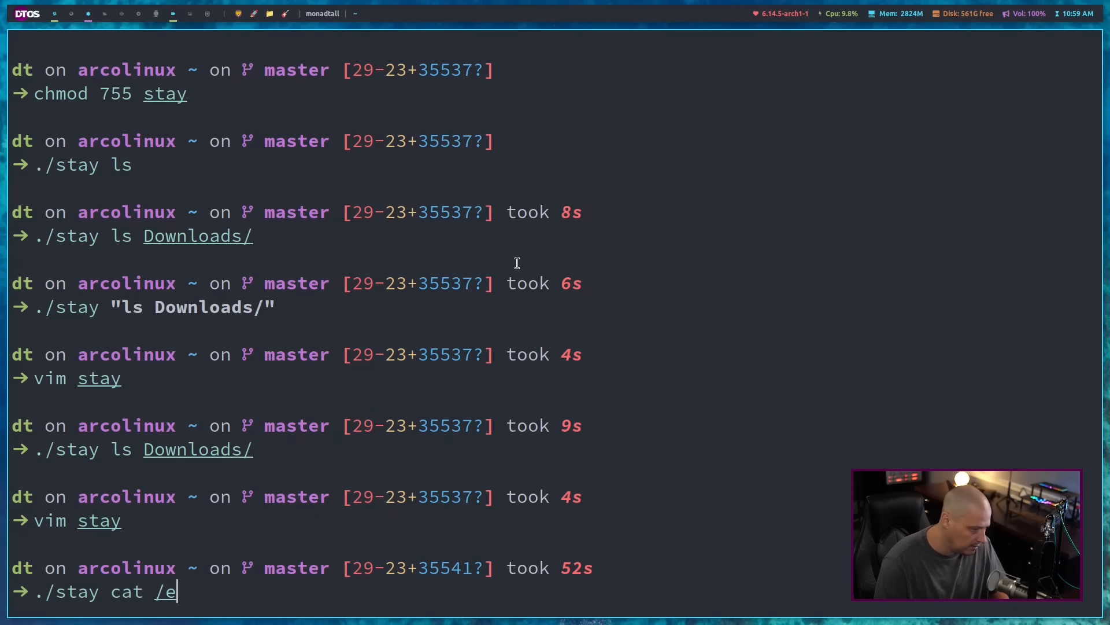
{"action": "key", "text": "BackSpace"}
{"action": "key", "text": "BackSpace"}
{"action": "type", "text": ".bash"}
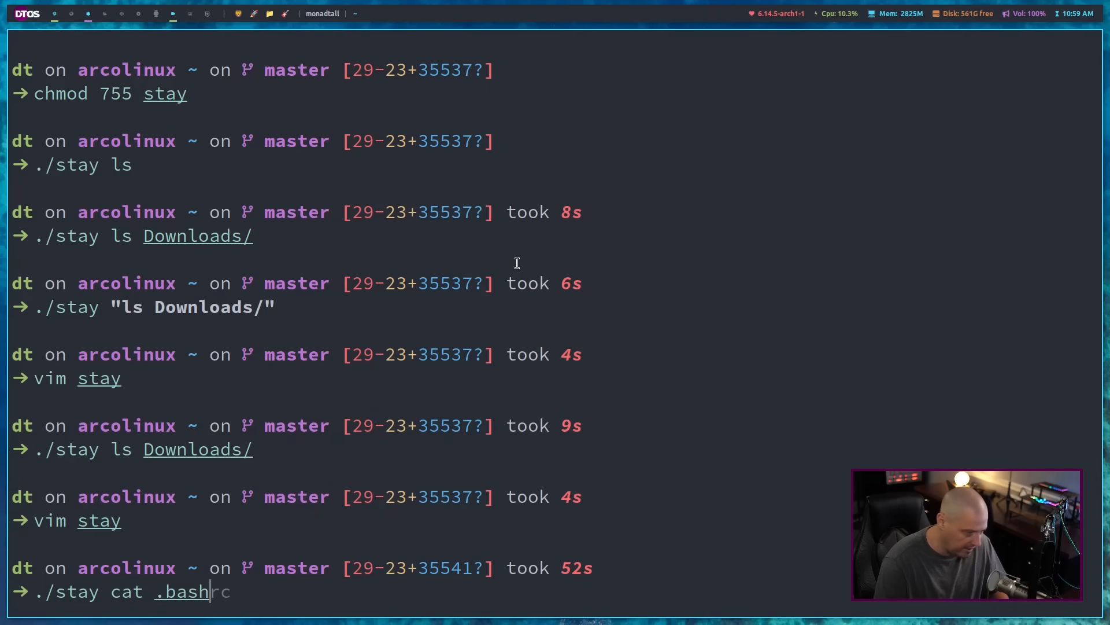
{"action": "type", "text": "rc"}
{"action": "key", "text": "Return"}
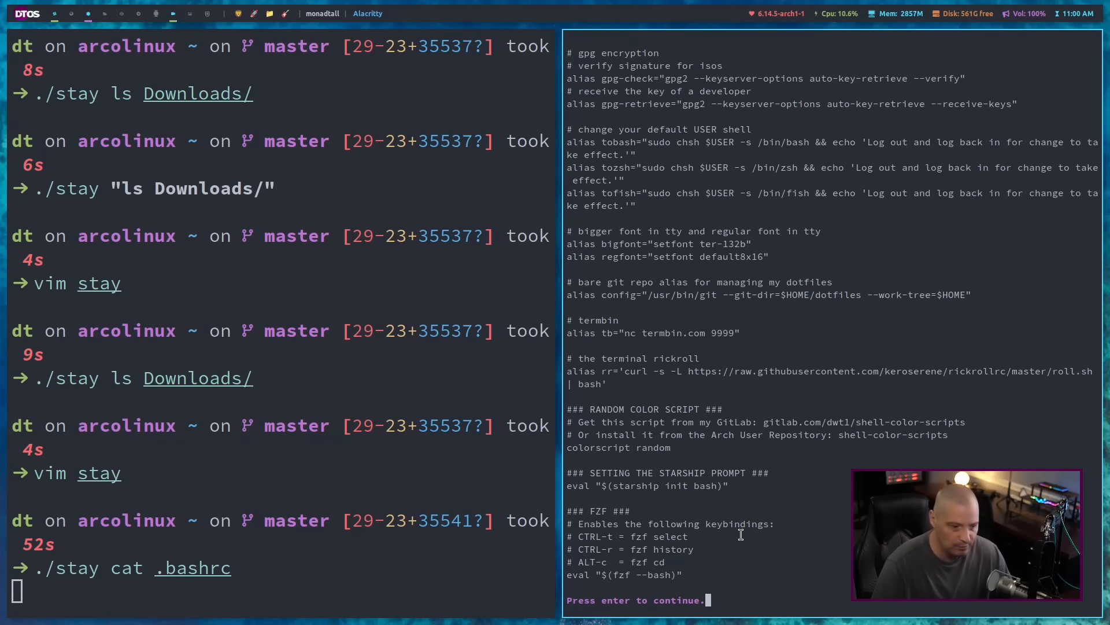
{"action": "key", "text": "Return"}
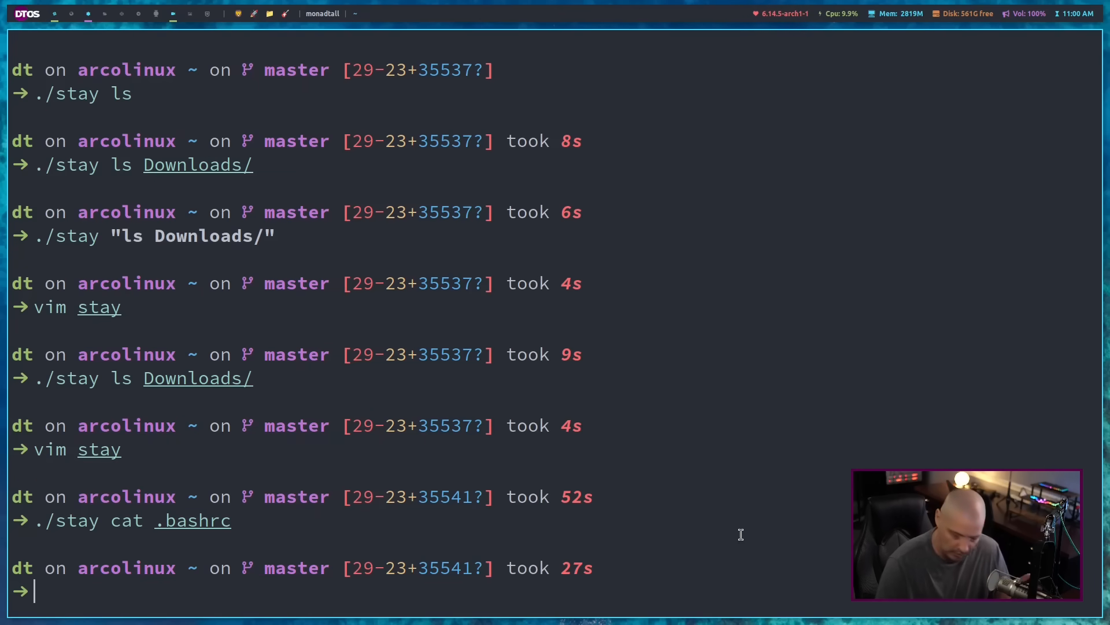
{"action": "type", "text": "./stay cat .bashrc"}
Run ./stay cat .bashrc again, try Escape at the prompt, dismiss it, and recall vim stay.
{"action": "key", "text": "Return"}
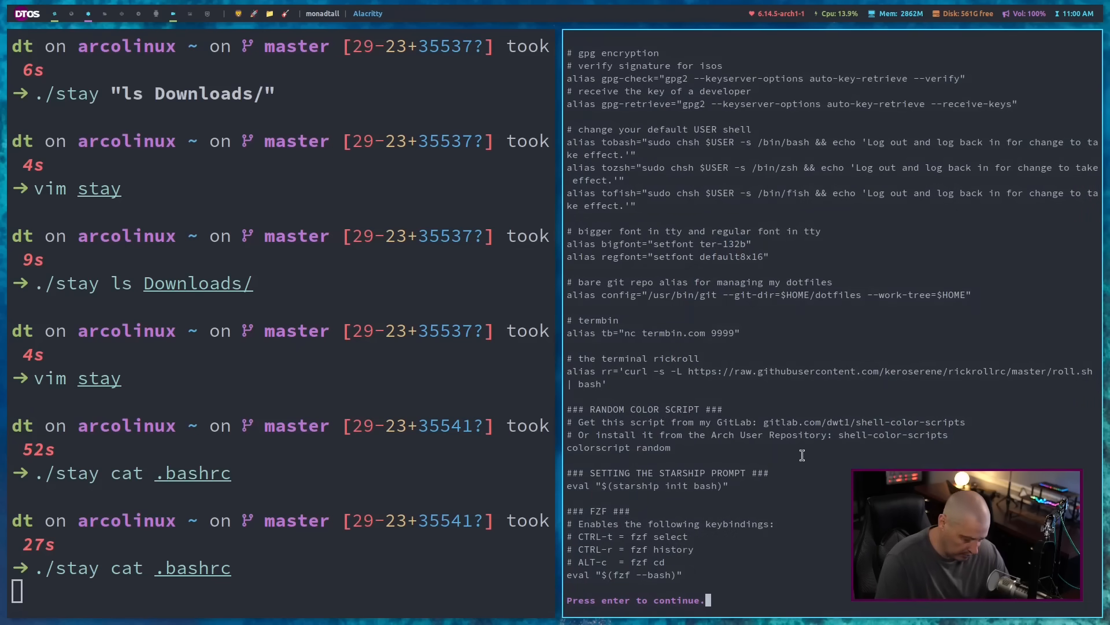
{"action": "key", "text": "Escape"}
{"action": "key", "text": "Escape"}
{"action": "key", "text": "Escape"}
{"action": "key", "text": "Escape"}
{"action": "key", "text": "Escape"}
{"action": "key", "text": "Escape"}
{"action": "key", "text": "Escape"}
{"action": "key", "text": "Escape"}
{"action": "key", "text": "Escape"}
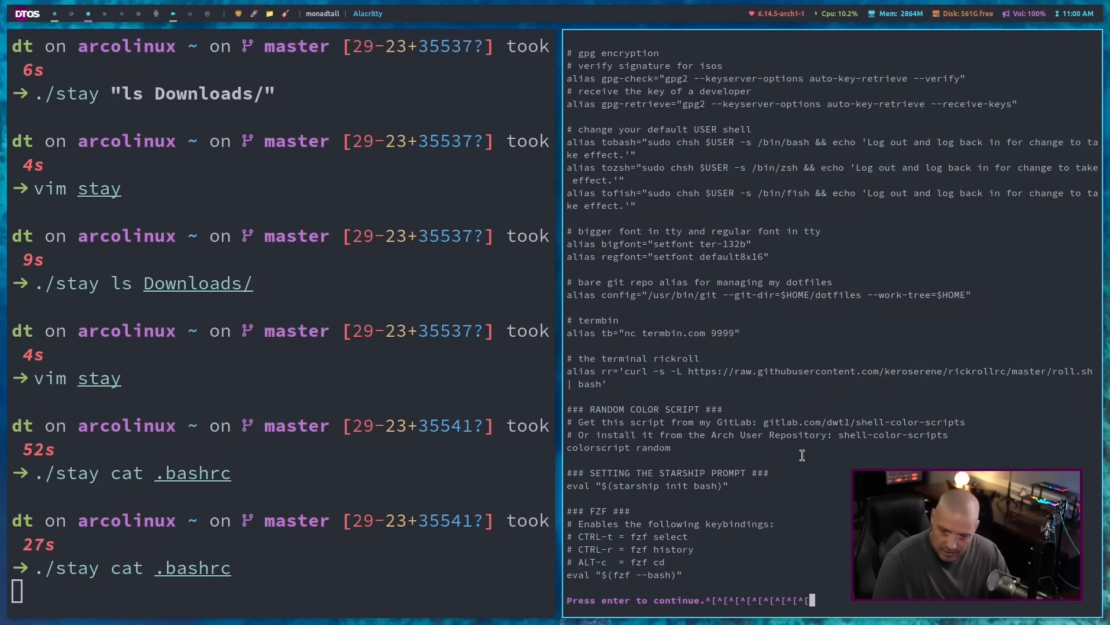
{"action": "type", "text": "qqqqq"}
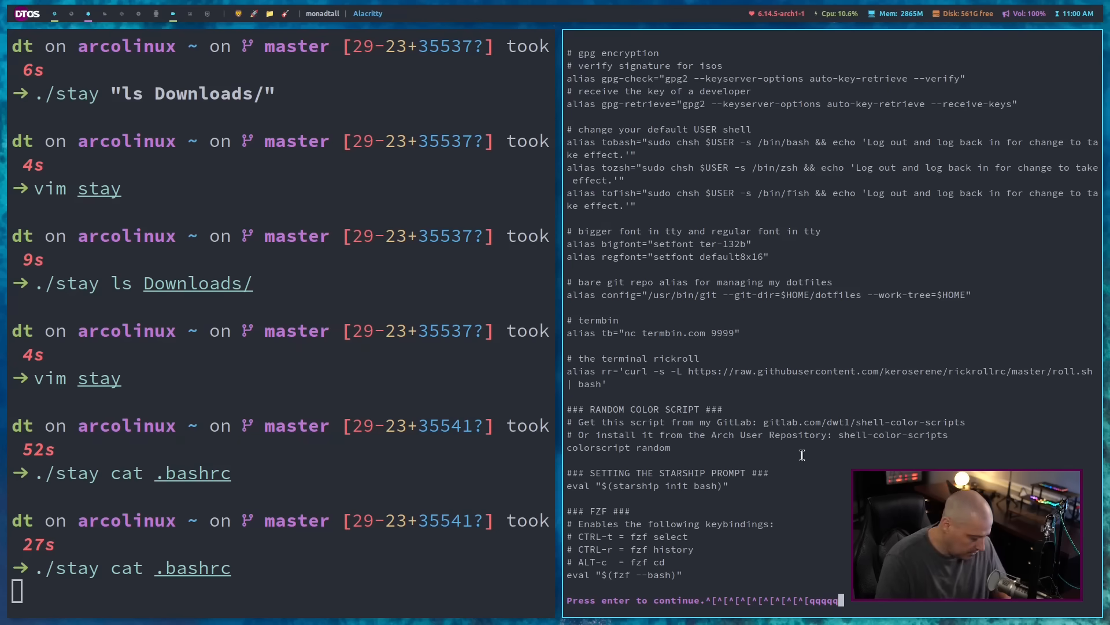
{"action": "key", "text": "Return"}
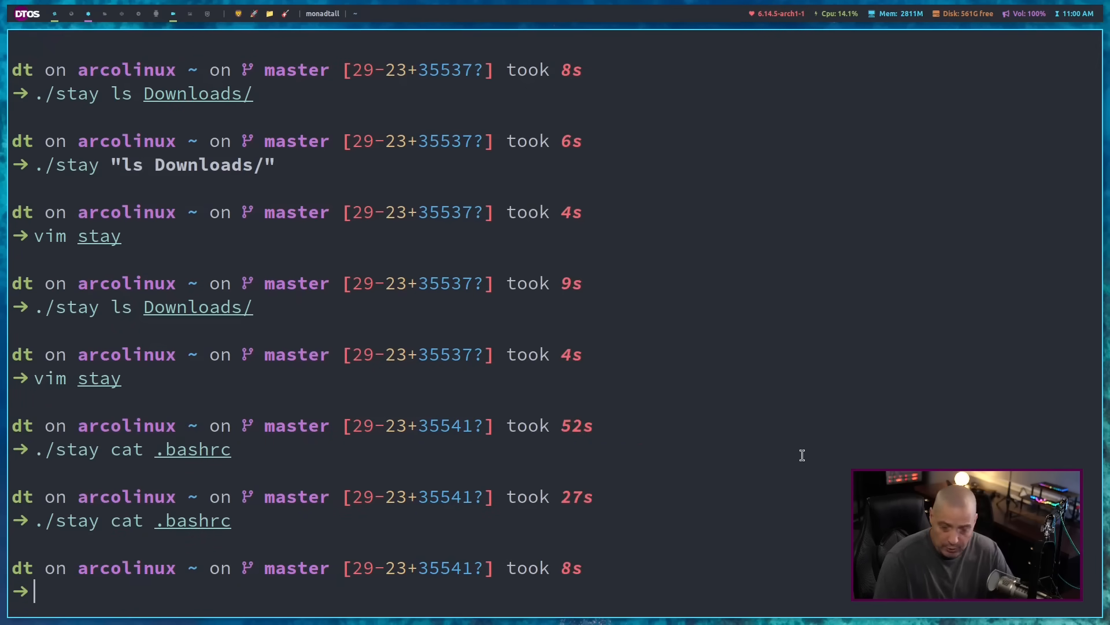
{"action": "key", "text": "Up"}
{"action": "key", "text": "Up"}
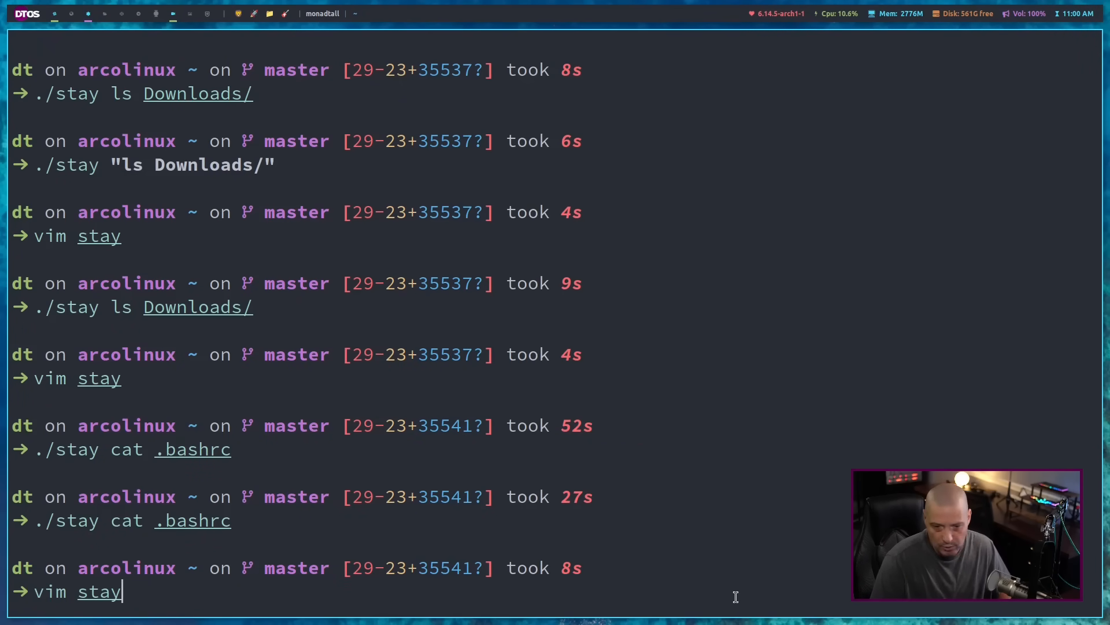
Open stay in Vim and reword the prompt message to 'Press any key to exit!'.
{"action": "key", "text": "Return"}
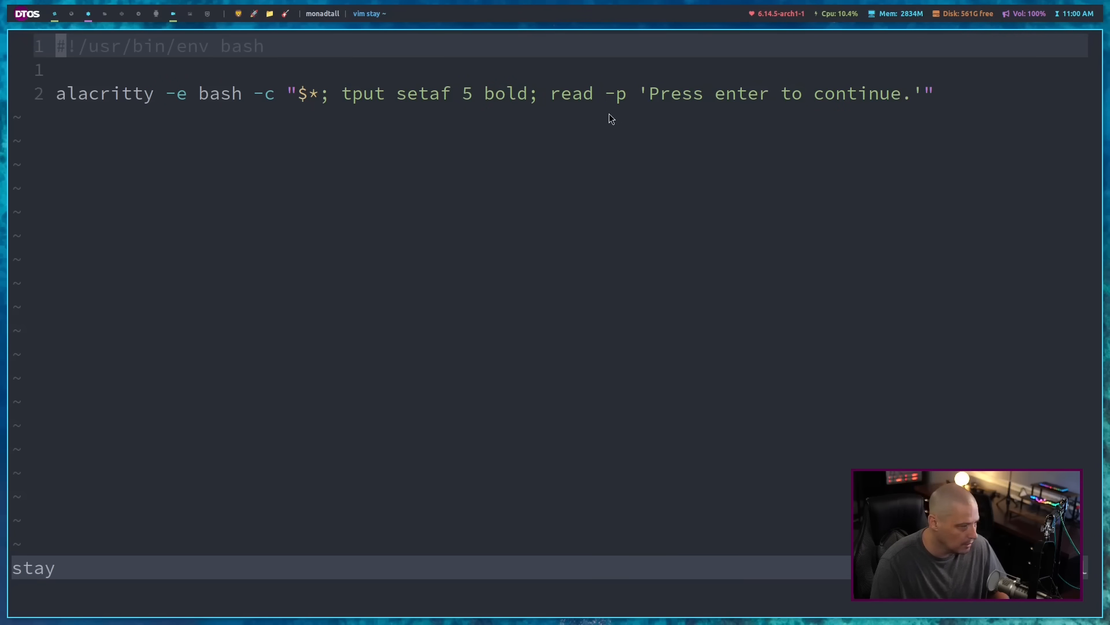
{"action": "left_click", "coordinate": [901, 98]}
{"action": "key", "text": "i"}
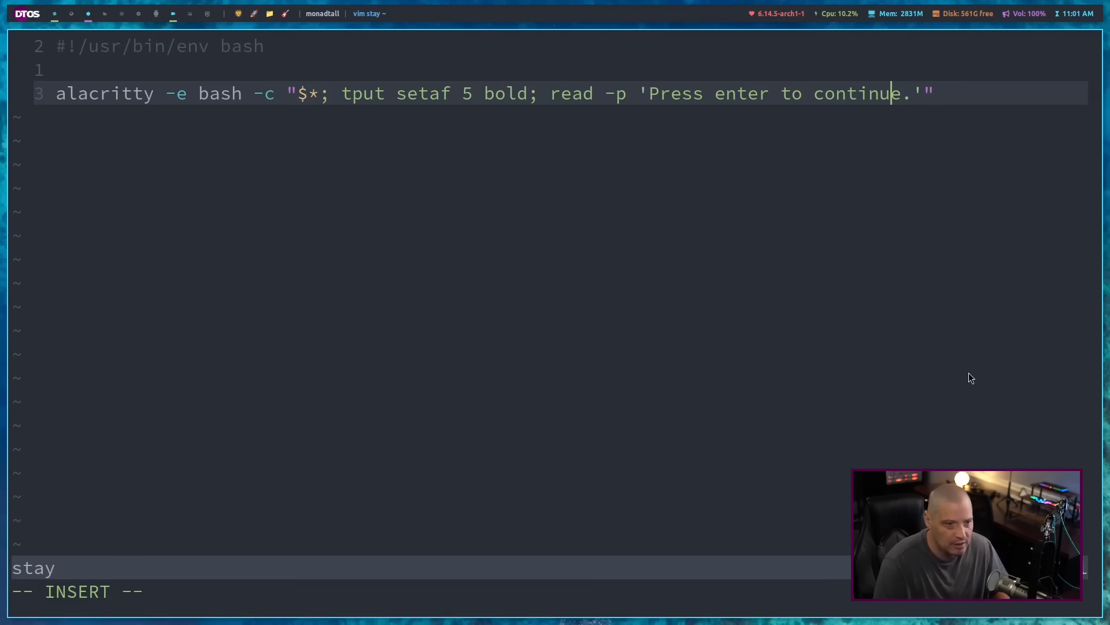
{"action": "key", "text": "ctrl+Left"}
{"action": "key", "text": "ctrl+Left"}
{"action": "key", "text": "BackSpace"}
{"action": "key", "text": "BackSpace"}
{"action": "key", "text": "BackSpace"}
{"action": "key", "text": "BackSpace"}
{"action": "type", "text": "ank"}
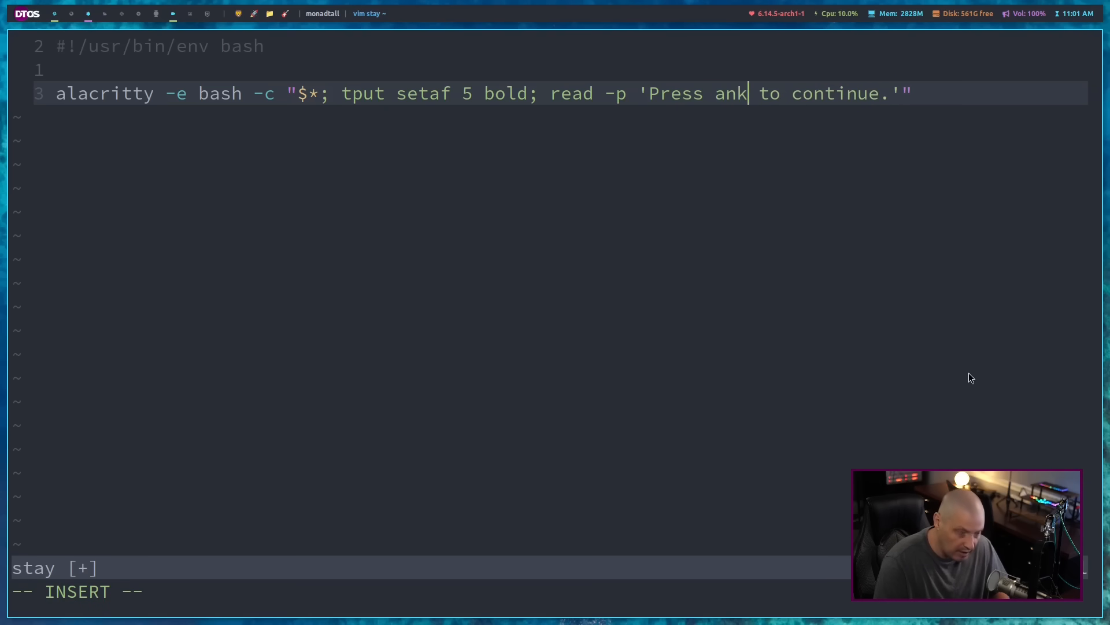
{"action": "key", "text": "BackSpace"}
{"action": "type", "text": "y key"}
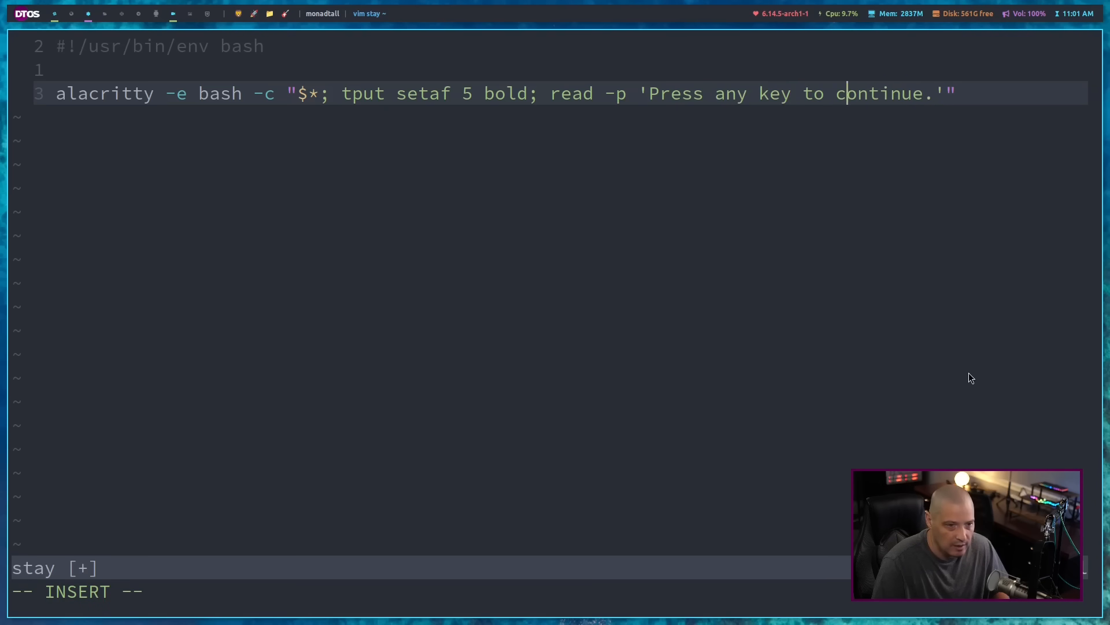
{"action": "key", "text": "ctrl+Right"}
{"action": "key", "text": "ctrl+Right"}
{"action": "key", "text": "ctrl+Right"}
{"action": "key", "text": "BackSpace"}
{"action": "key", "text": "BackSpace"}
{"action": "key", "text": "BackSpace"}
{"action": "key", "text": "BackSpace"}
{"action": "key", "text": "BackSpace"}
{"action": "type", "text": "e"}
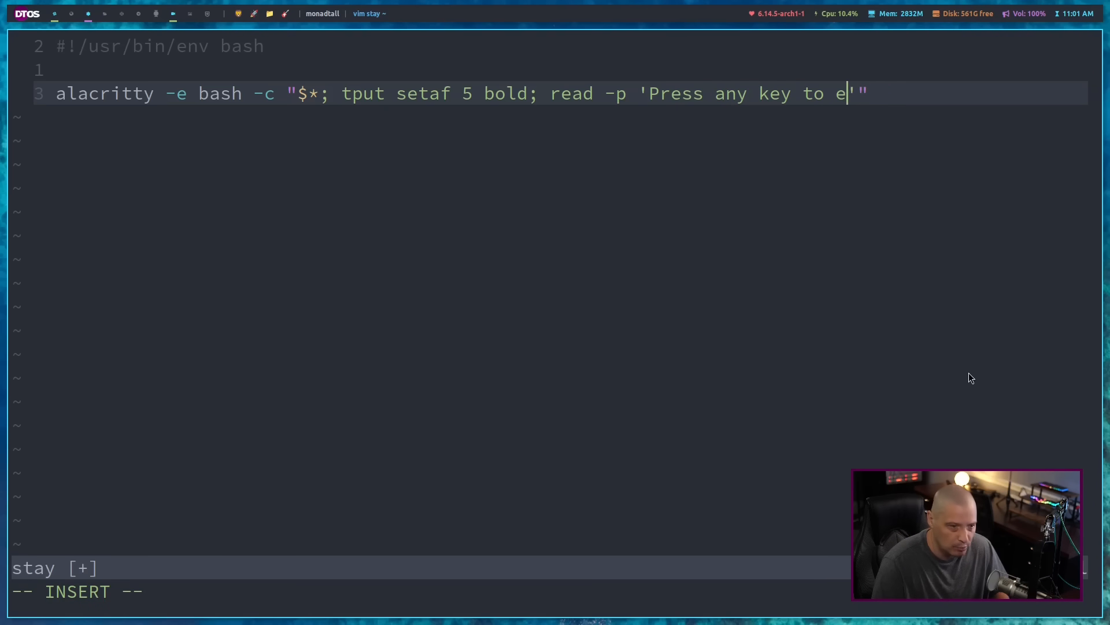
{"action": "type", "text": "xit!"}
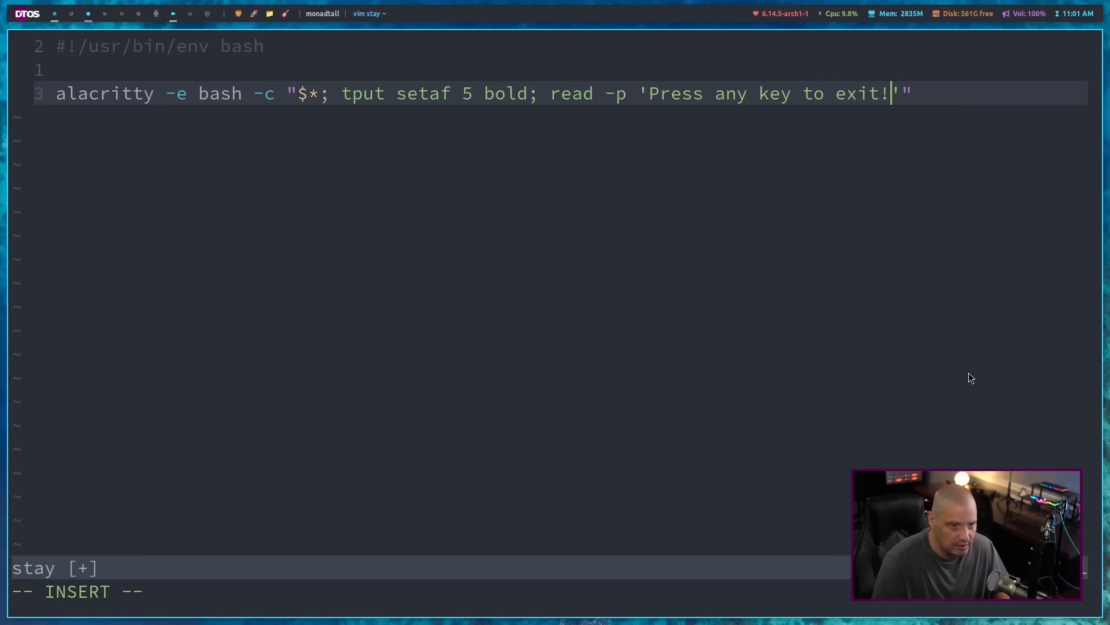
Append -s -n 1 to the read command after the prompt string and leave insert mode.
{"action": "key", "text": "Right"}
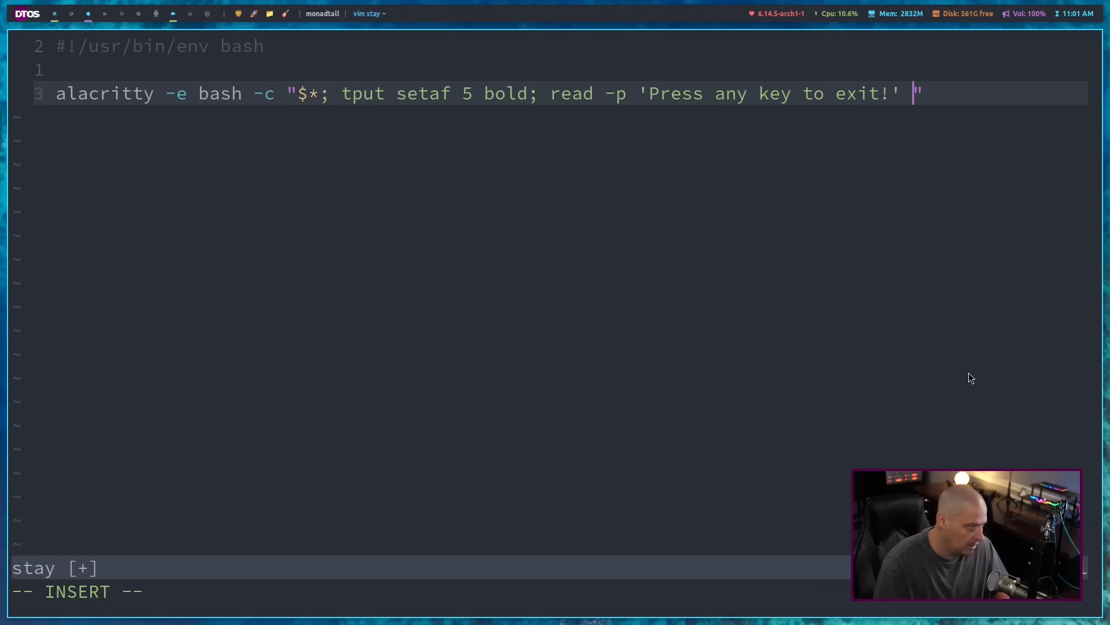
{"action": "type", "text": "-s"}
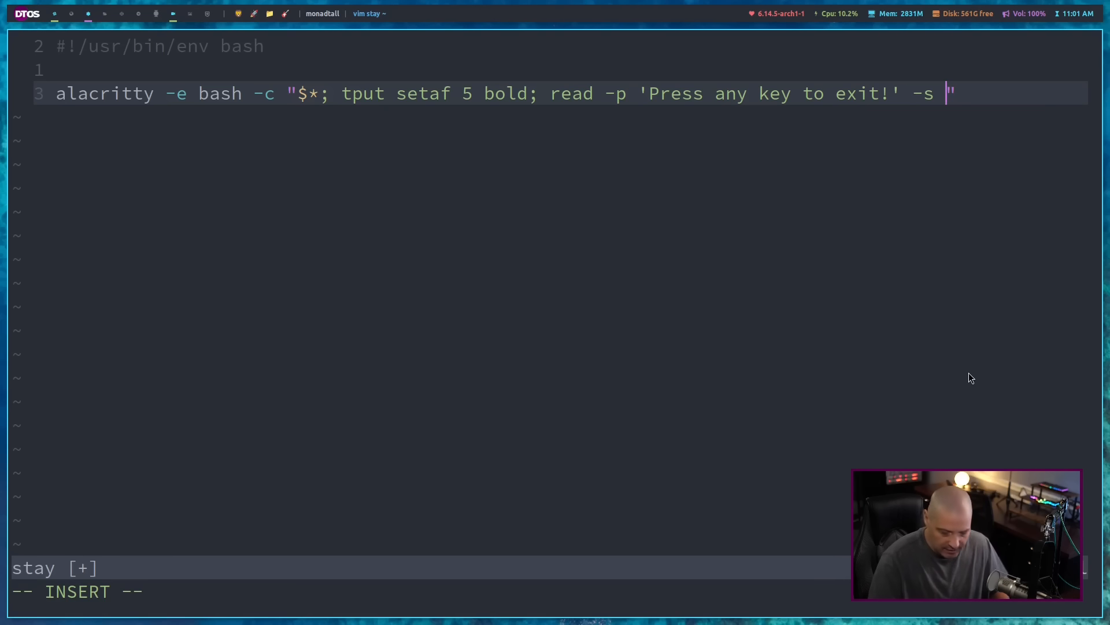
{"action": "type", "text": "-"}
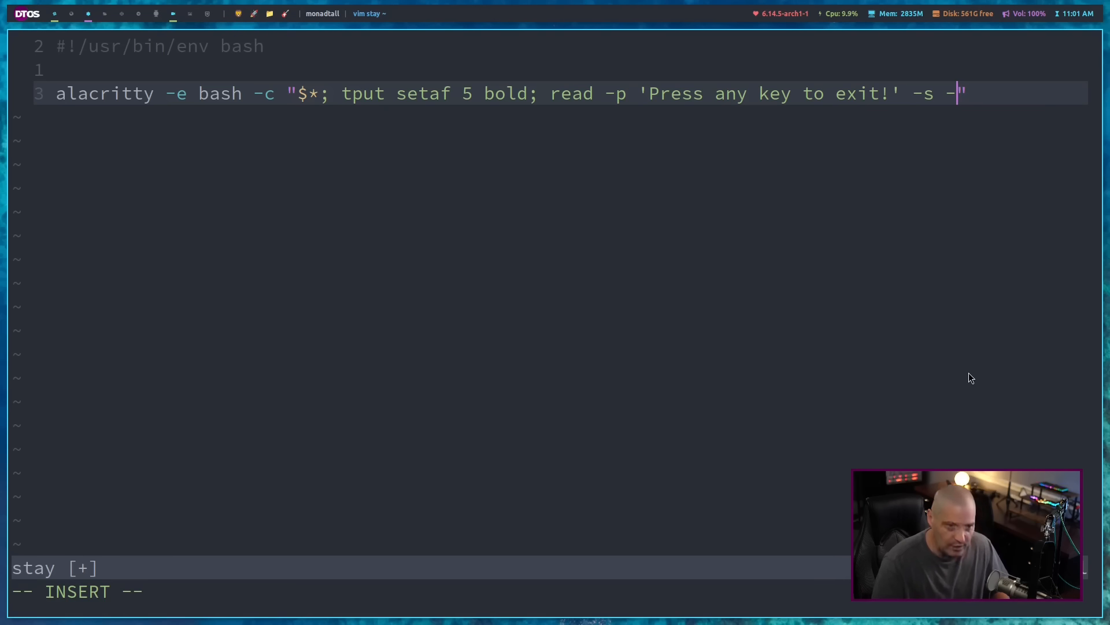
{"action": "type", "text": "n 1"}
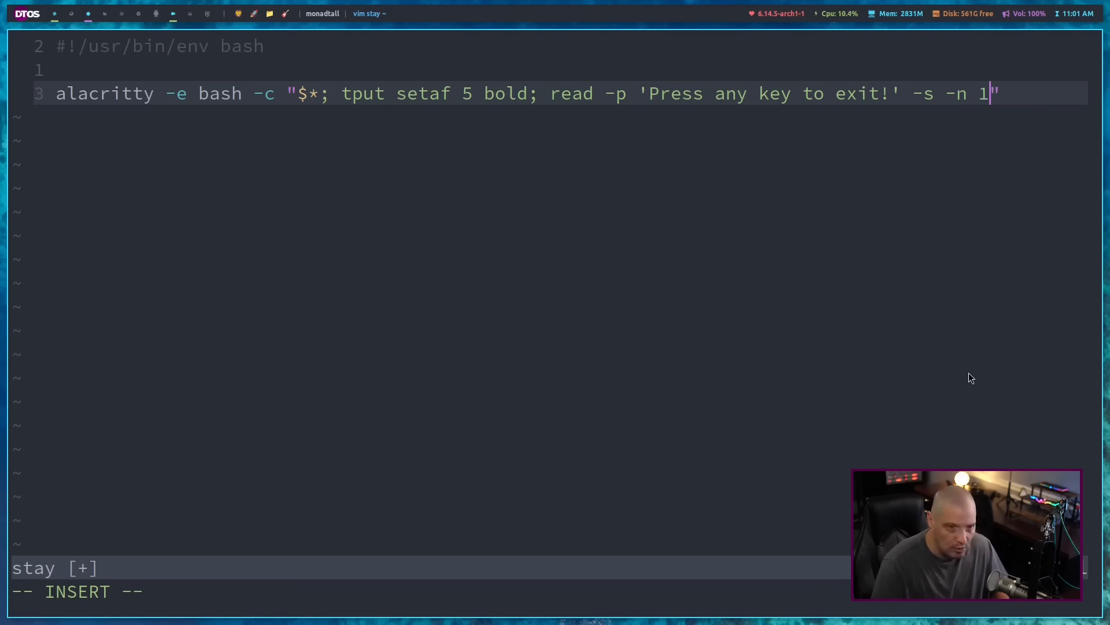
{"action": "key", "text": "BackSpace"}
{"action": "key", "text": "BackSpace"}
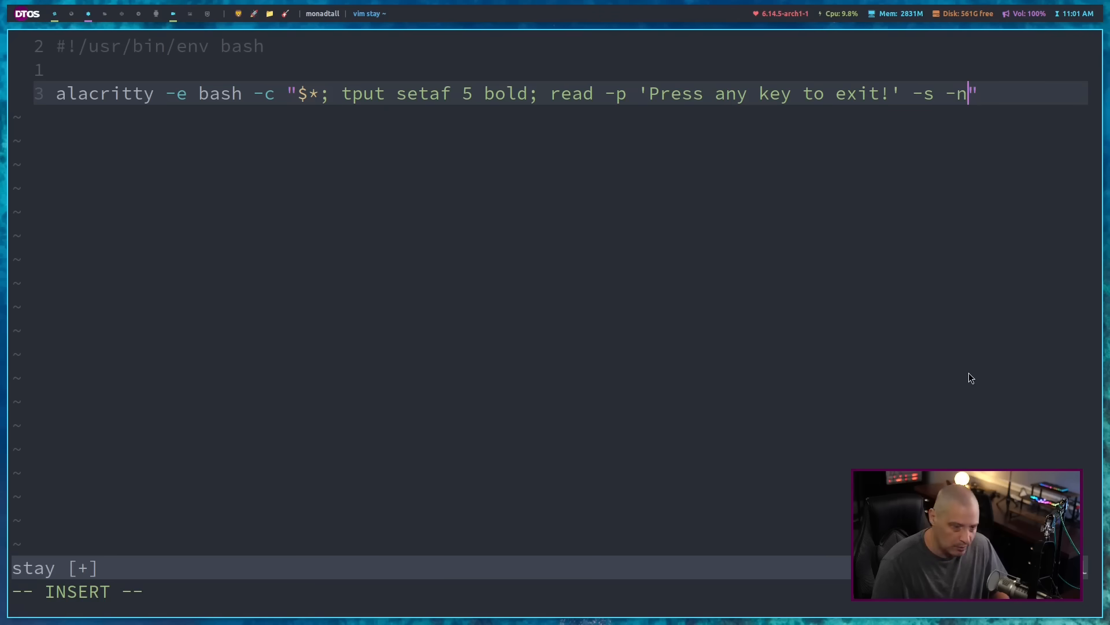
{"action": "type", "text": "1"}
{"action": "key", "text": "BackSpace"}
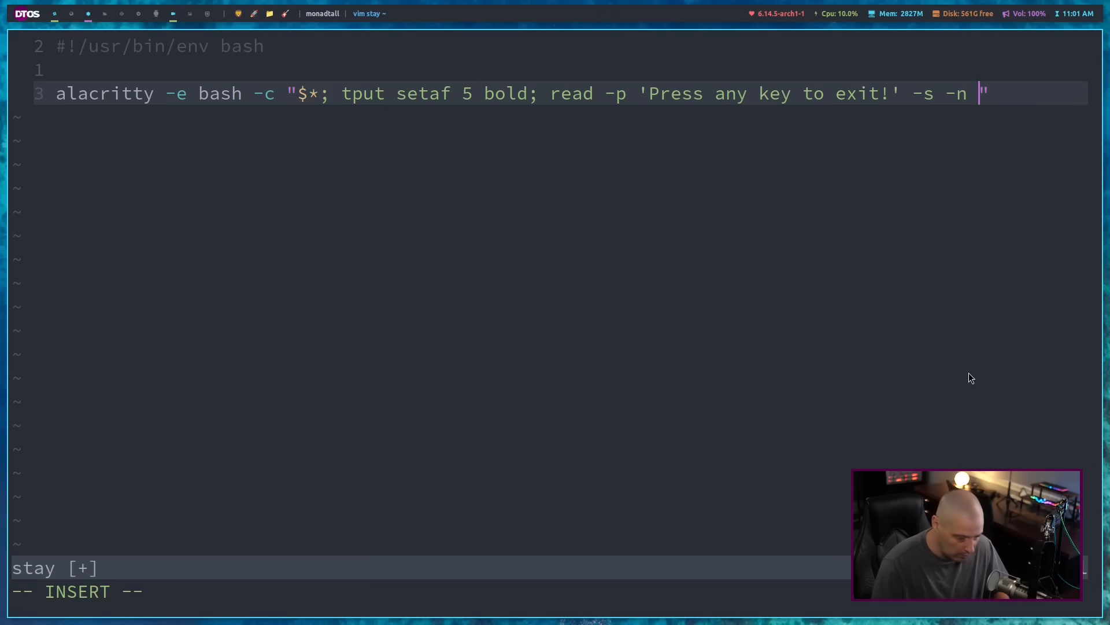
{"action": "type", "text": "1"}
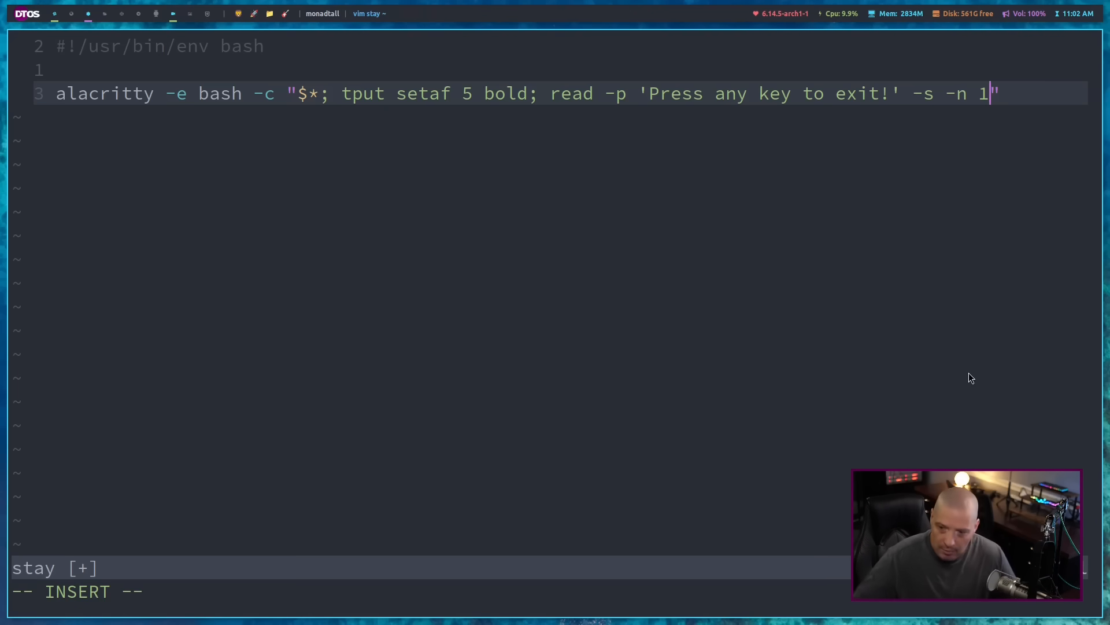
{"action": "key", "text": "Escape"}
{"action": "type", "text": ":wq"}
Save the script, rerun ./stay cat .bashrc and close the new window with one keypress.
{"action": "key", "text": "Return"}
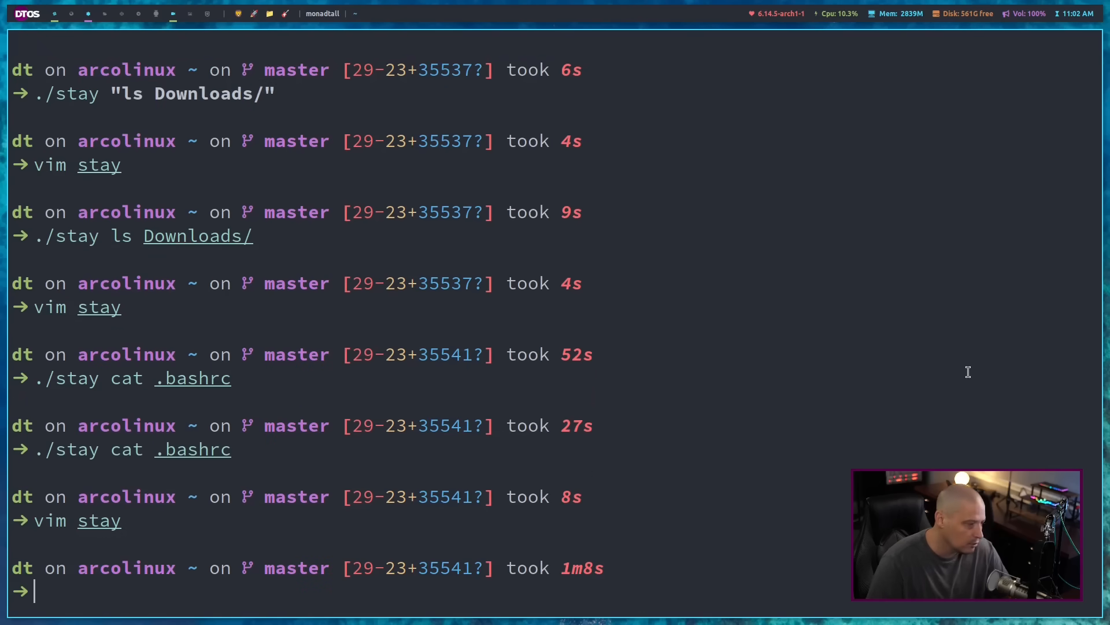
{"action": "key", "text": "Up"}
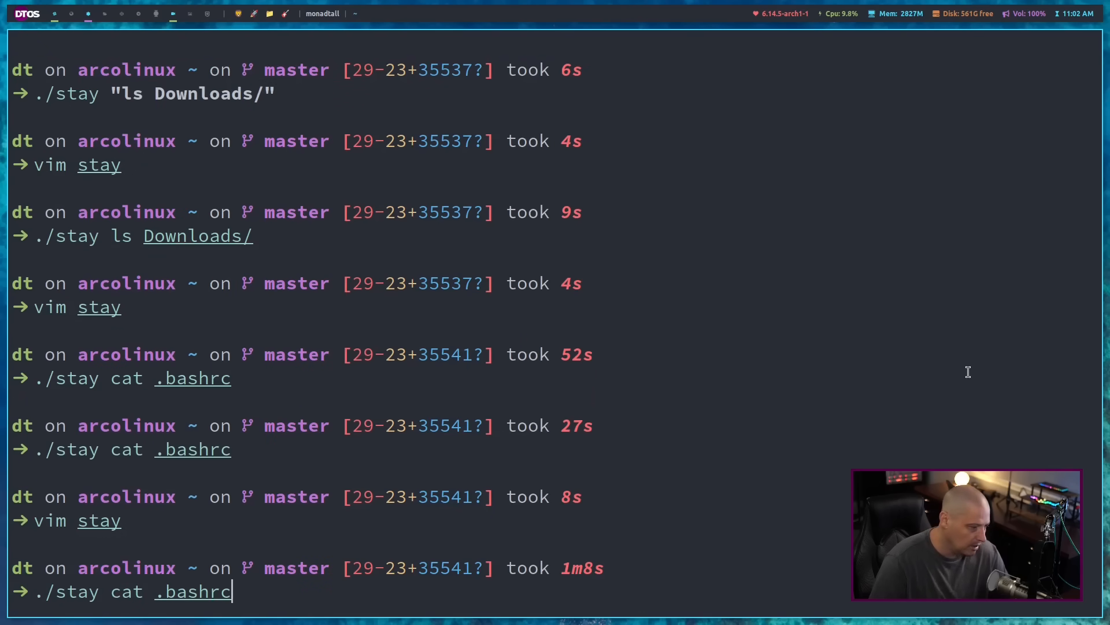
{"action": "key", "text": "Up"}
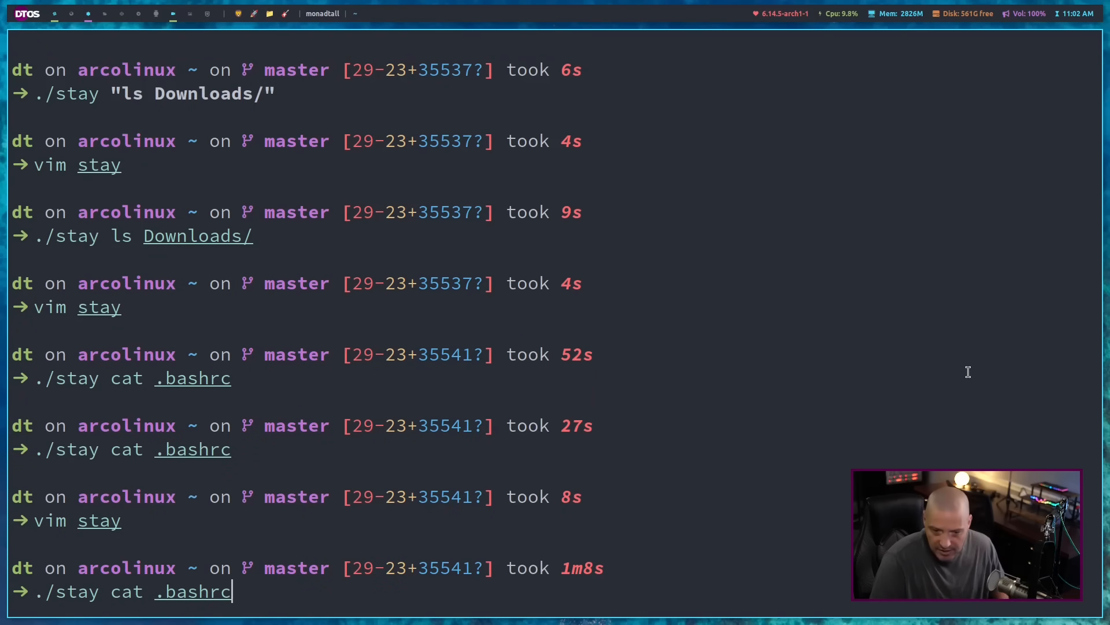
{"action": "key", "text": "Return"}
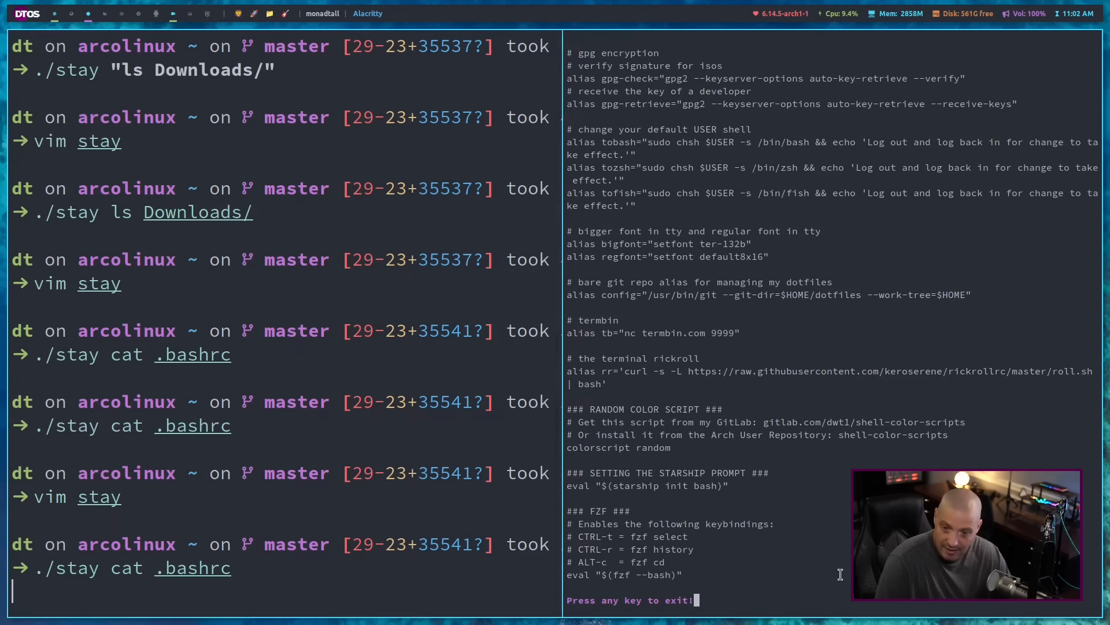
{"action": "key", "text": "Return"}
Repeat ./stay cat .bashrc twice more, each window closing on one key, then clear the terminal.
{"action": "key", "text": "Up"}
{"action": "key", "text": "Return"}
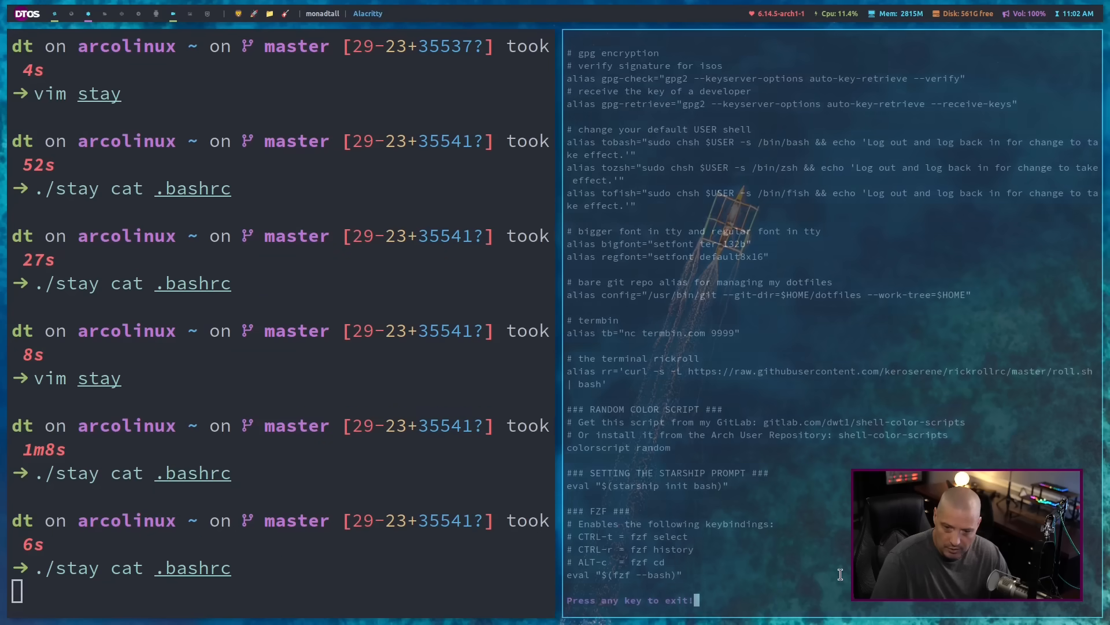
{"action": "key", "text": "Return"}
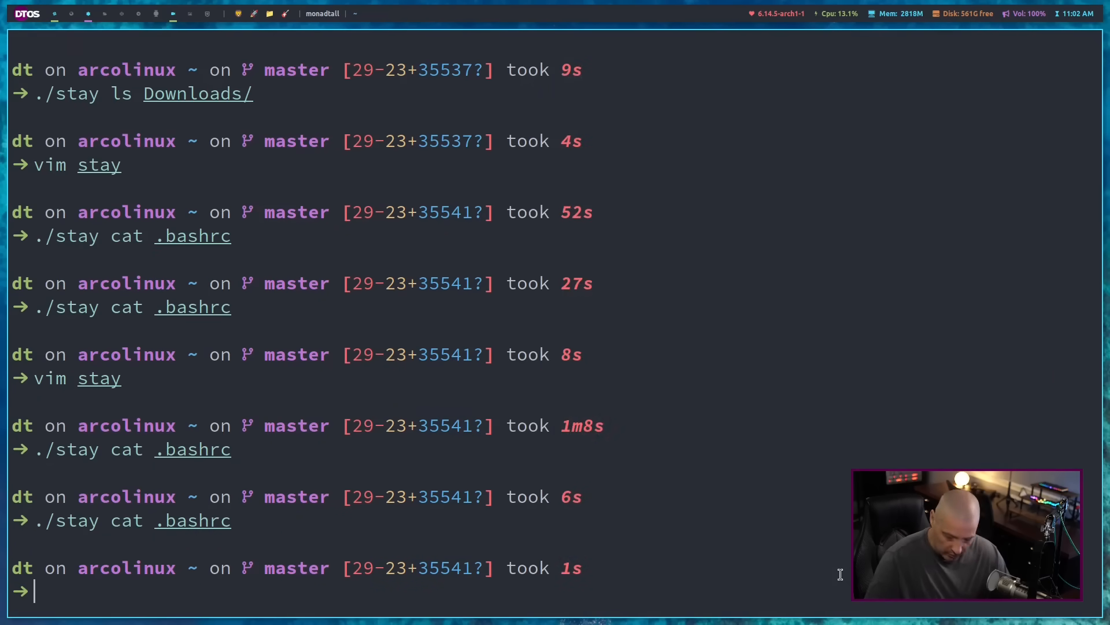
{"action": "key", "text": "Up"}
{"action": "key", "text": "Return"}
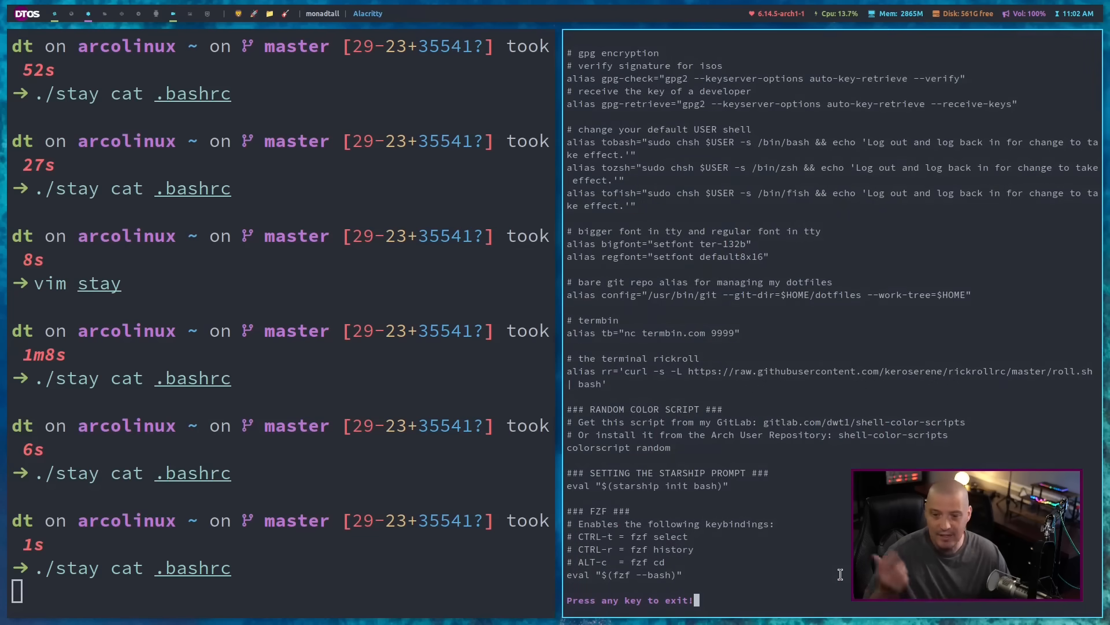
{"action": "key", "text": "Return"}
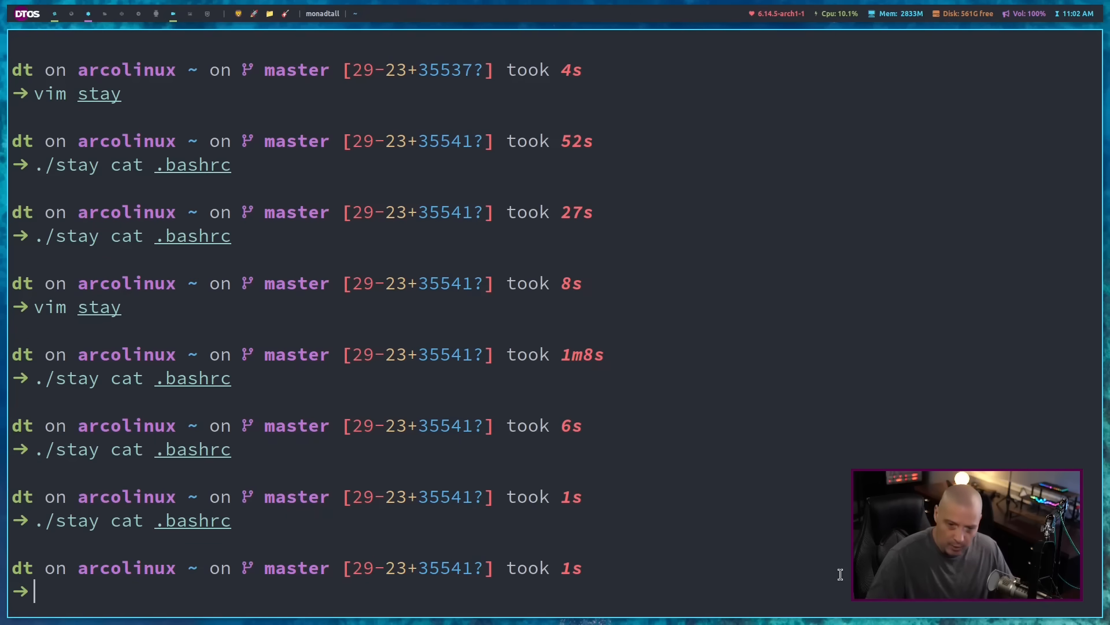
{"action": "type", "text": "clear"}
{"action": "key", "text": "Return"}
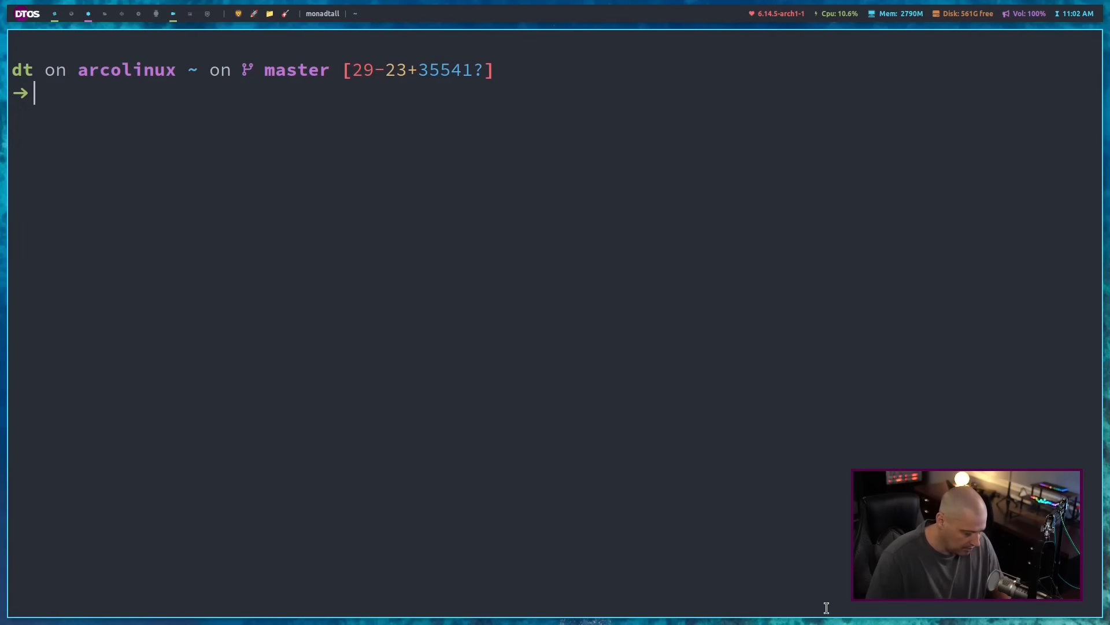
{"action": "type", "text": "./st"}
Run ./stay doas pacman -Syu, replacing the old cat .bashrc arguments.
{"action": "key", "text": "Right"}
{"action": "key", "text": "BackSpace"}
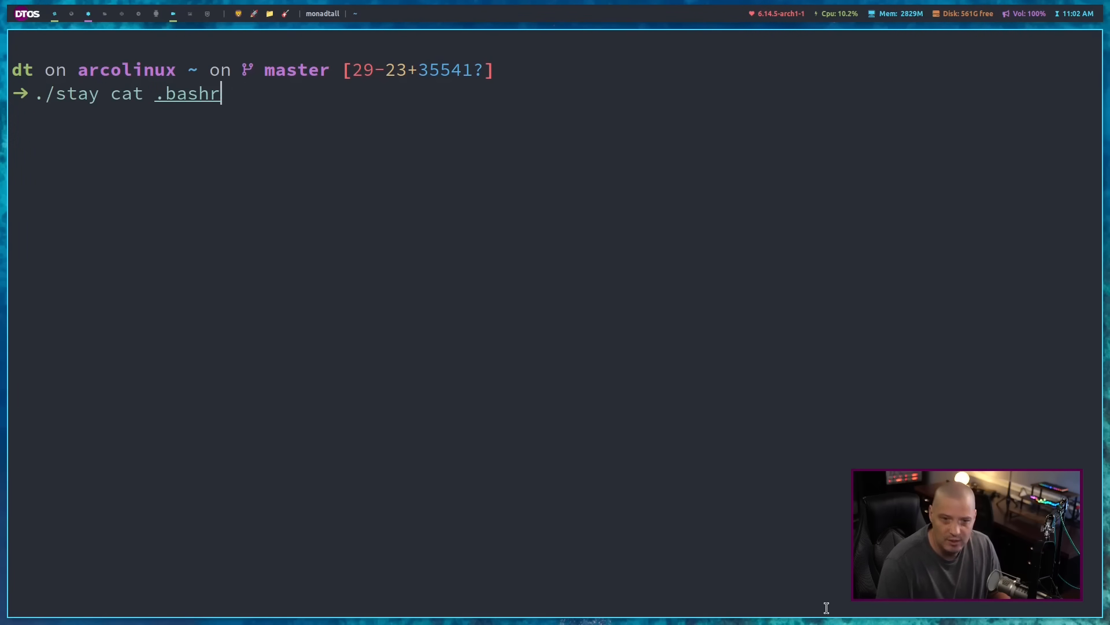
{"action": "key", "text": "BackSpace"}
{"action": "key", "text": "BackSpace"}
{"action": "key", "text": "BackSpace"}
{"action": "key", "text": "BackSpace"}
{"action": "key", "text": "BackSpace"}
{"action": "key", "text": "BackSpace"}
{"action": "type", "text": "do"}
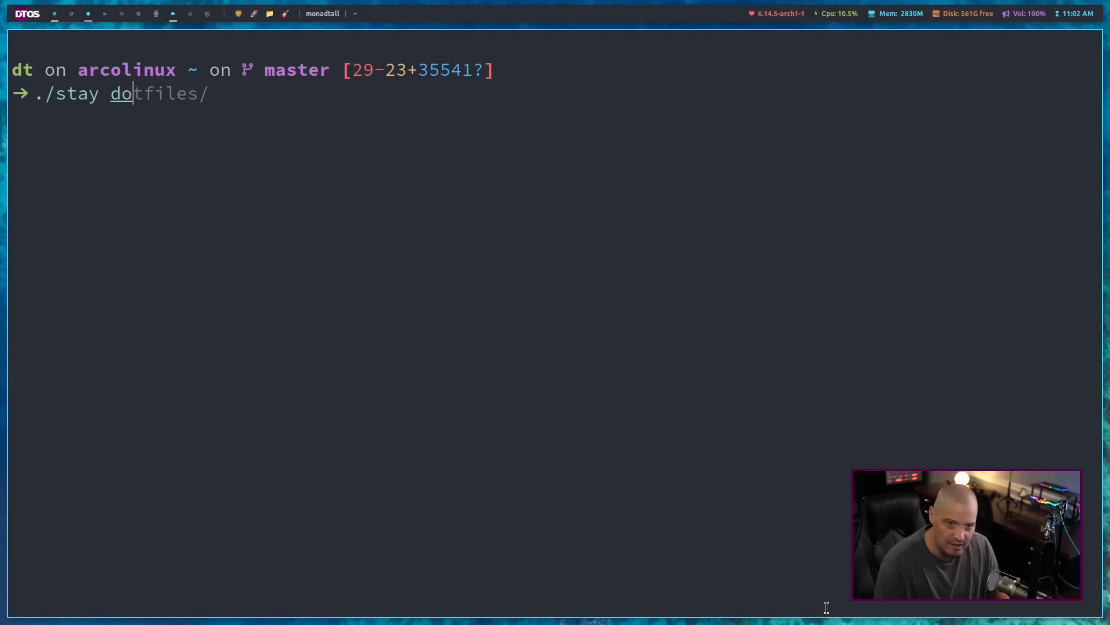
{"action": "type", "text": "as pac"}
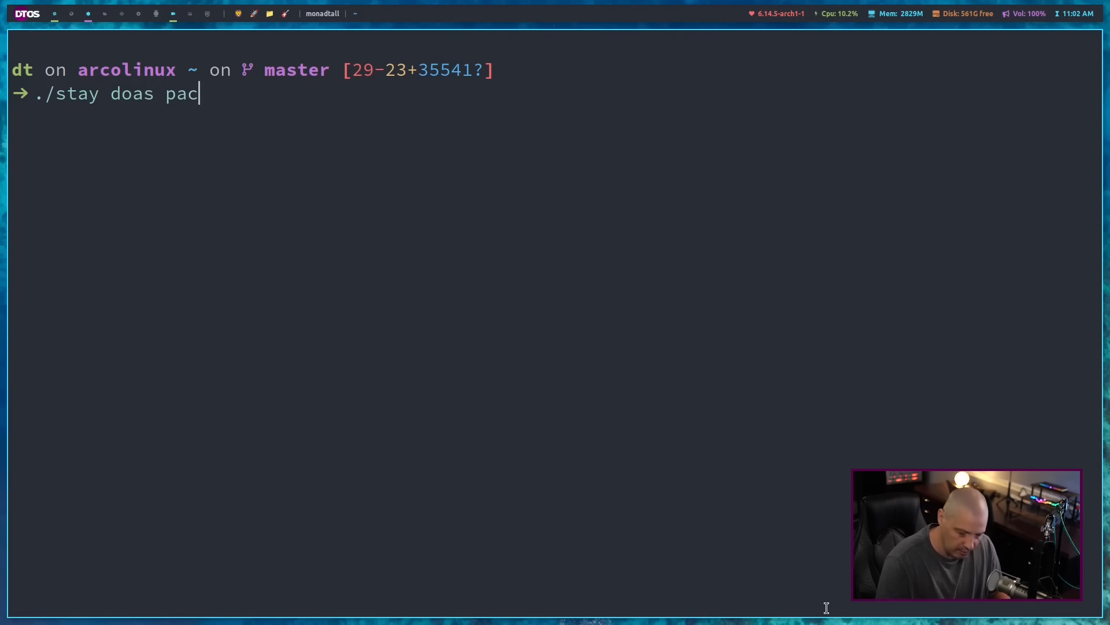
{"action": "type", "text": "man -Sy"}
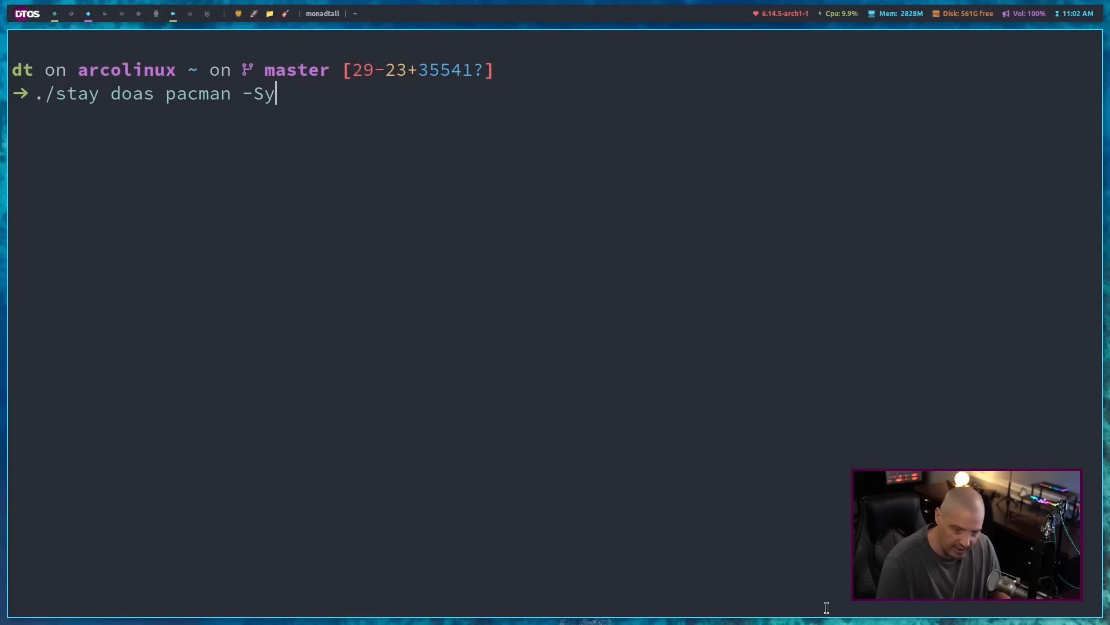
{"action": "type", "text": "u"}
{"action": "key", "text": "Return"}
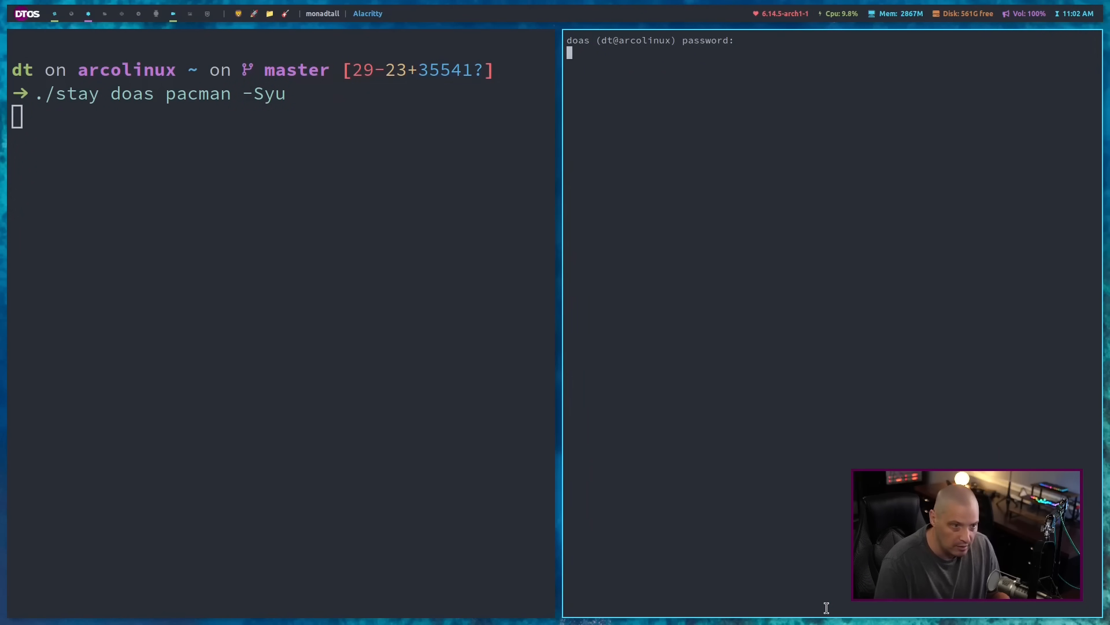
Enter the password, decline the upgrade with n, and close the window with a keypress.
{"action": "key", "text": "Return"}
{"action": "type", "text": "n"}
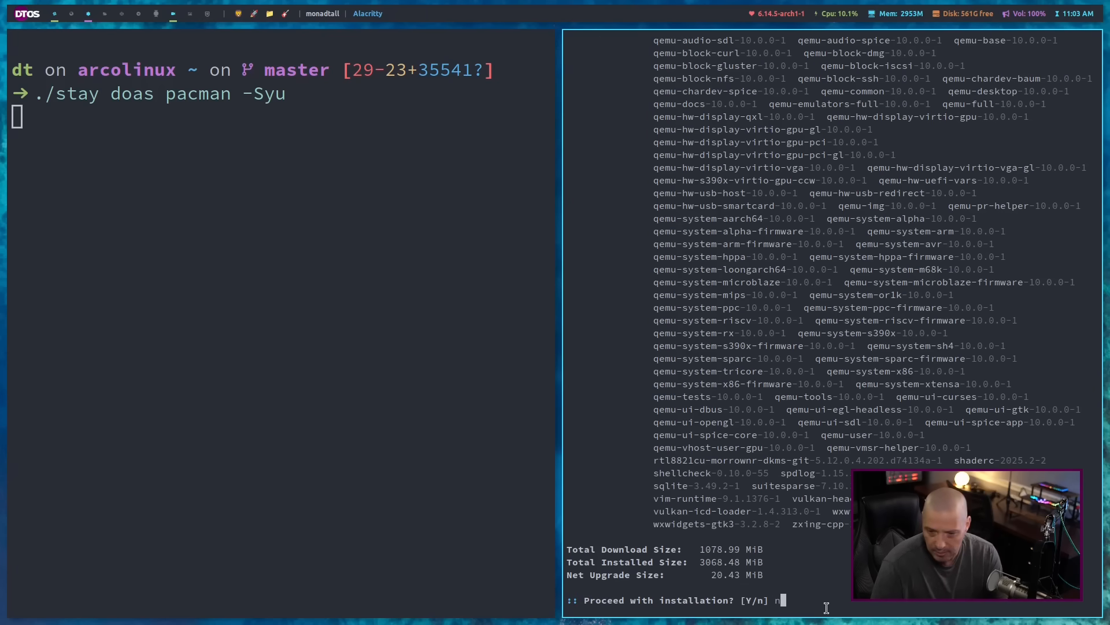
{"action": "key", "text": "Return"}
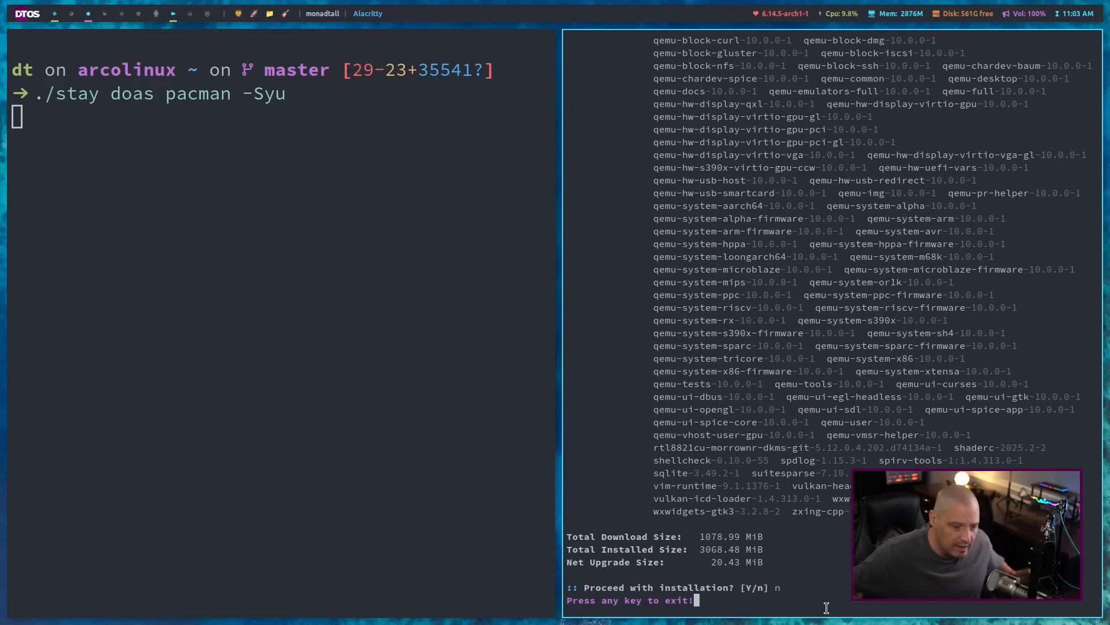
{"action": "key", "text": "Return"}
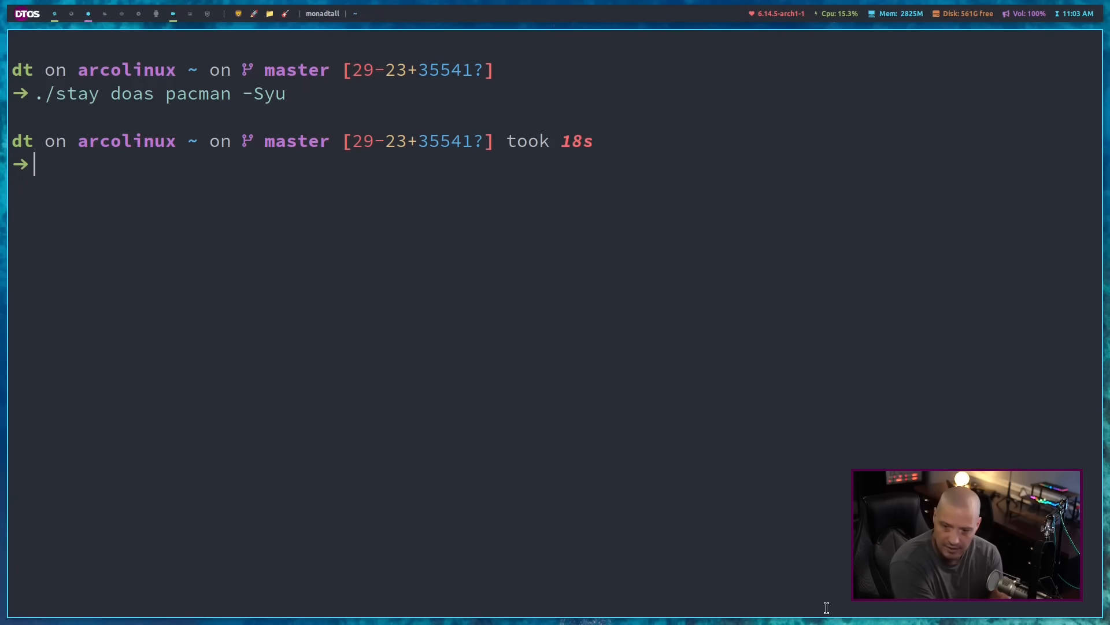
{"action": "type", "text": "vim stay"}
Open the stay script in Vim to review its finished alacritty line.
{"action": "key", "text": "Return"}
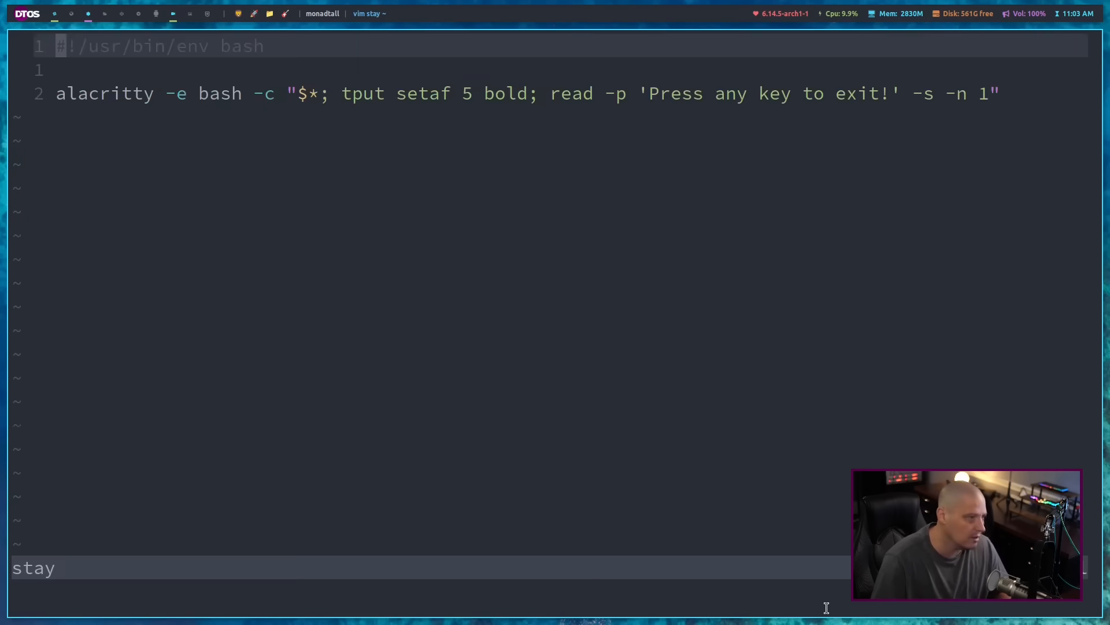